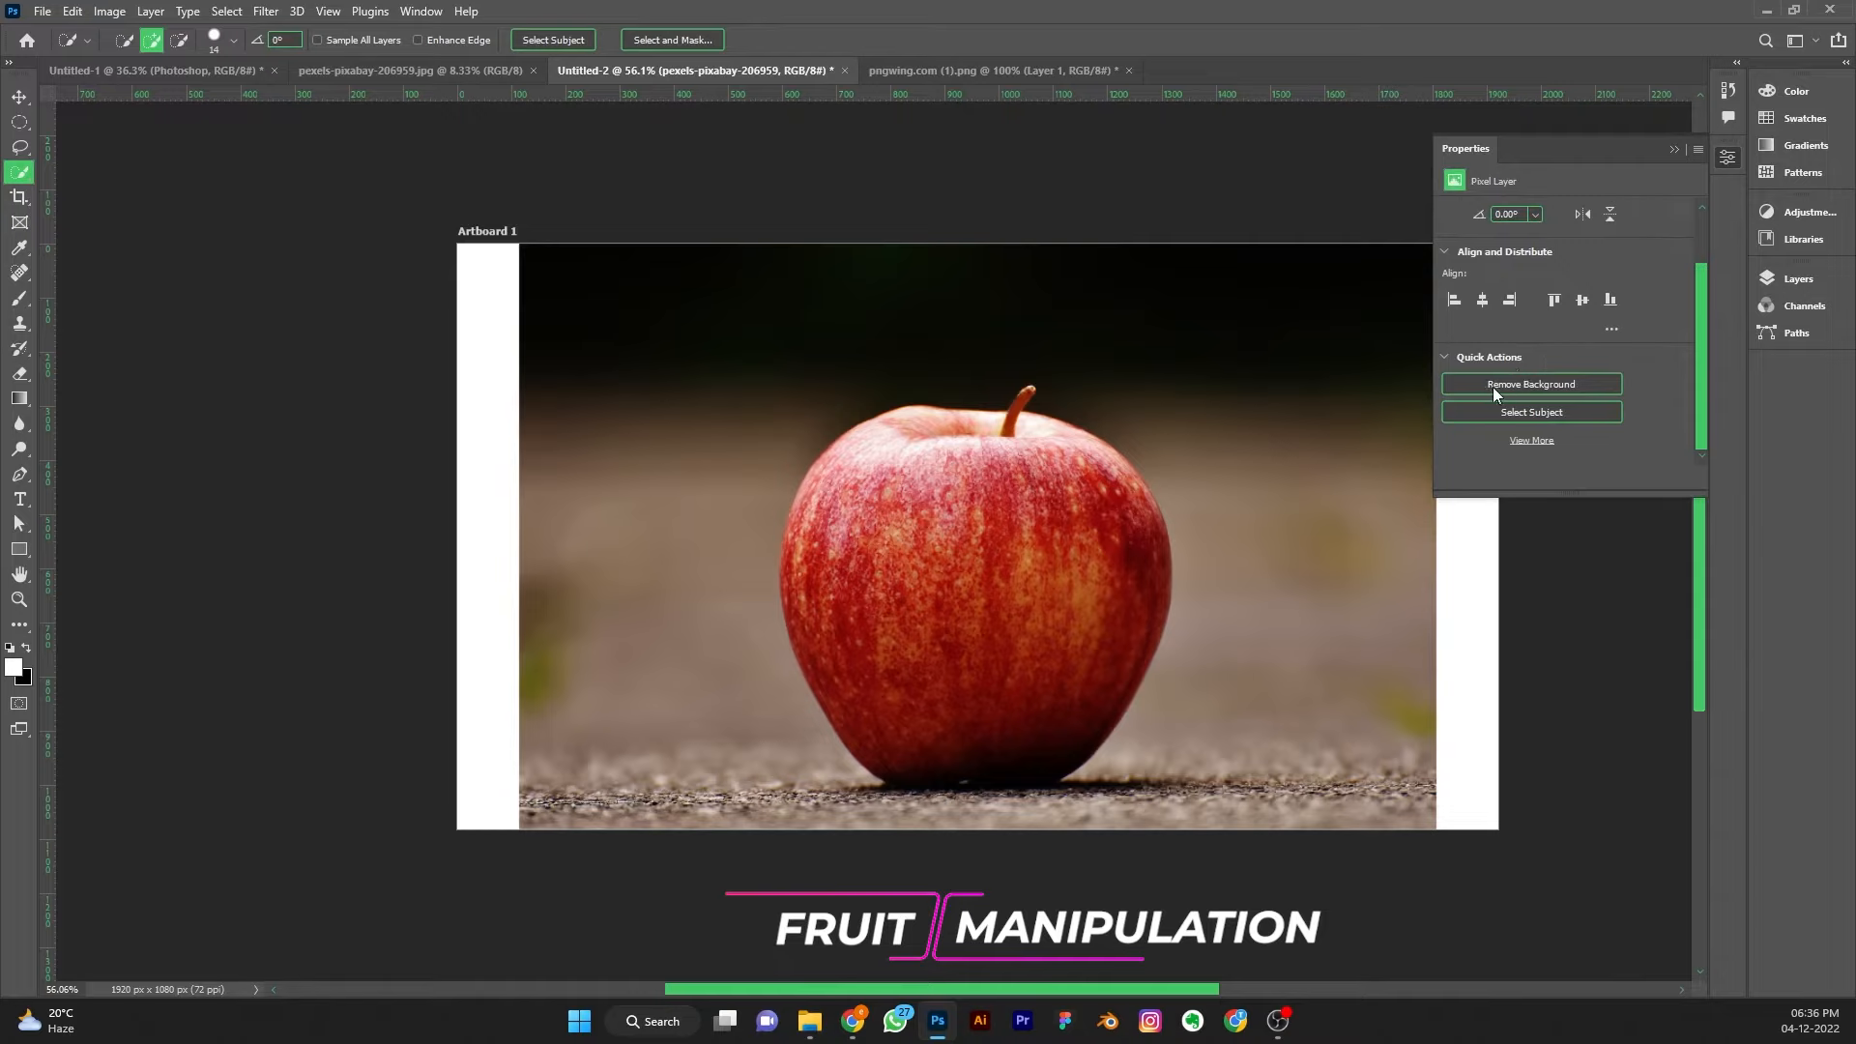
Remove the background behind the apple and display the document's layers
{"action": "left_click", "coordinate": [1535, 386]}
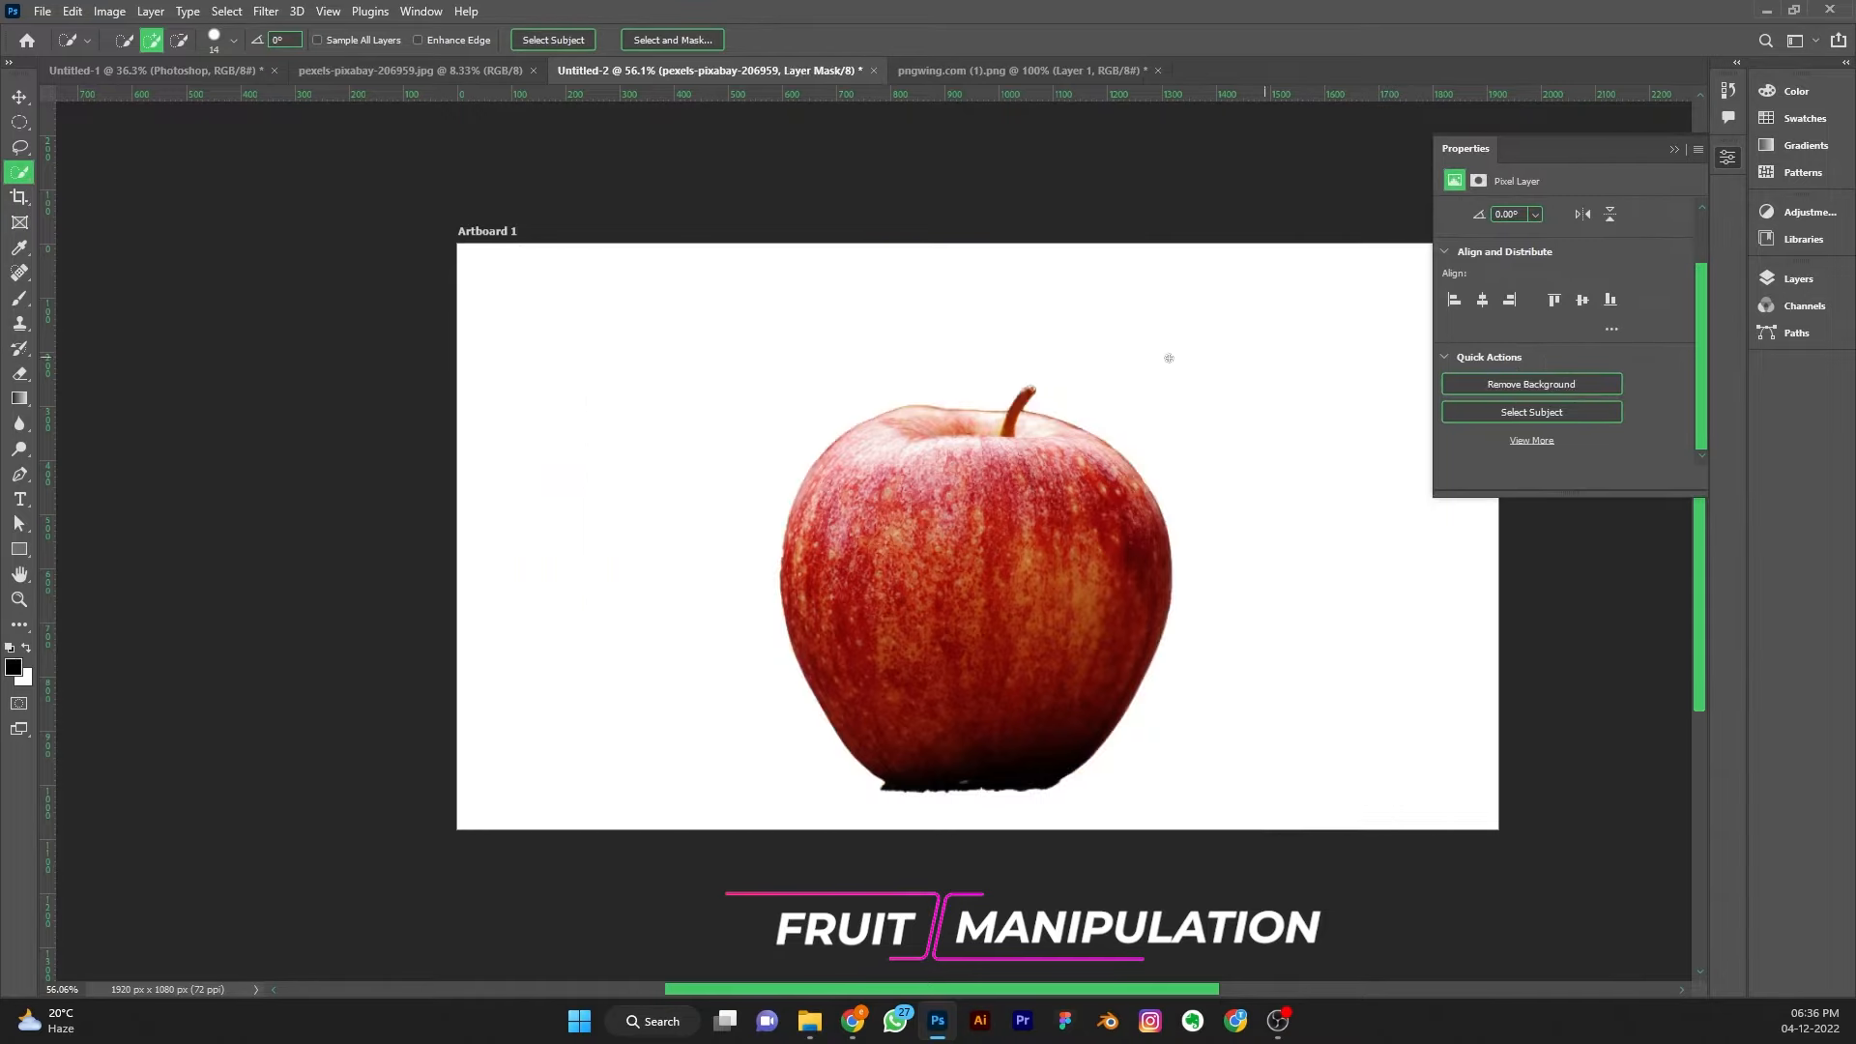
{"action": "left_click", "coordinate": [1674, 149]}
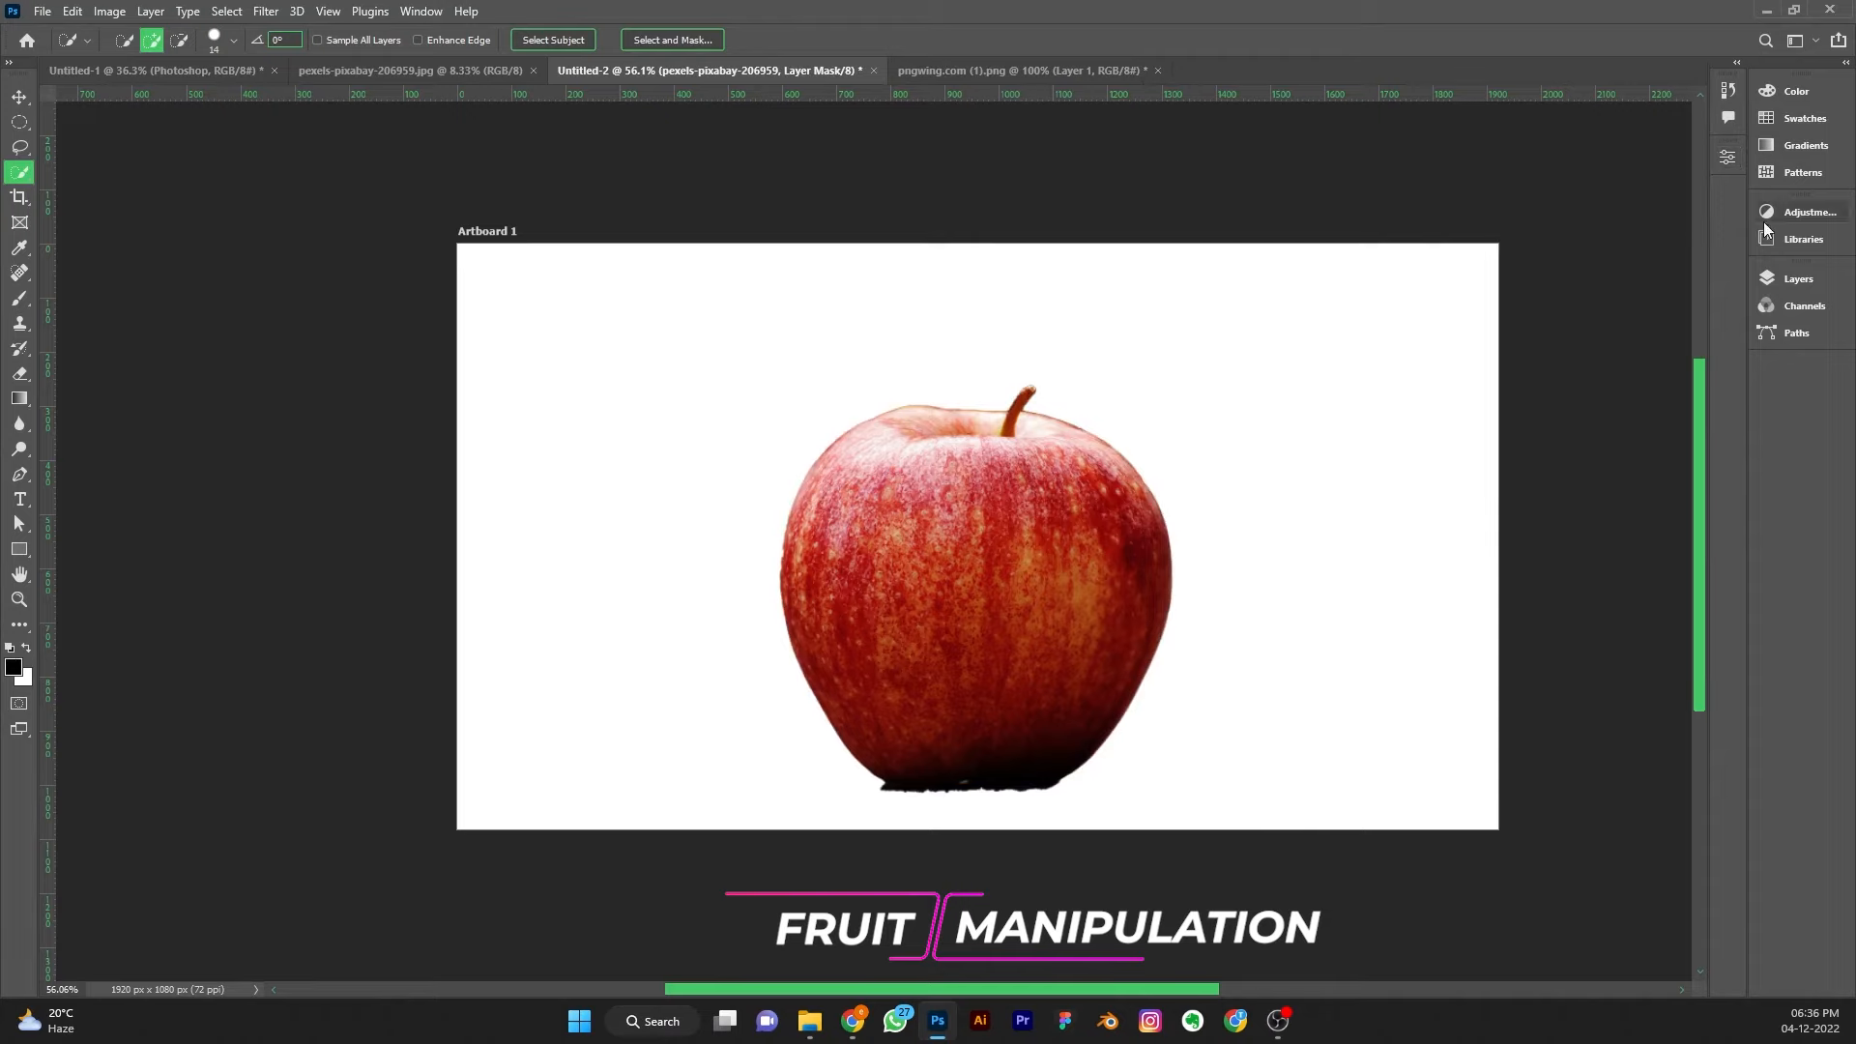
{"action": "left_click", "coordinate": [1777, 282]}
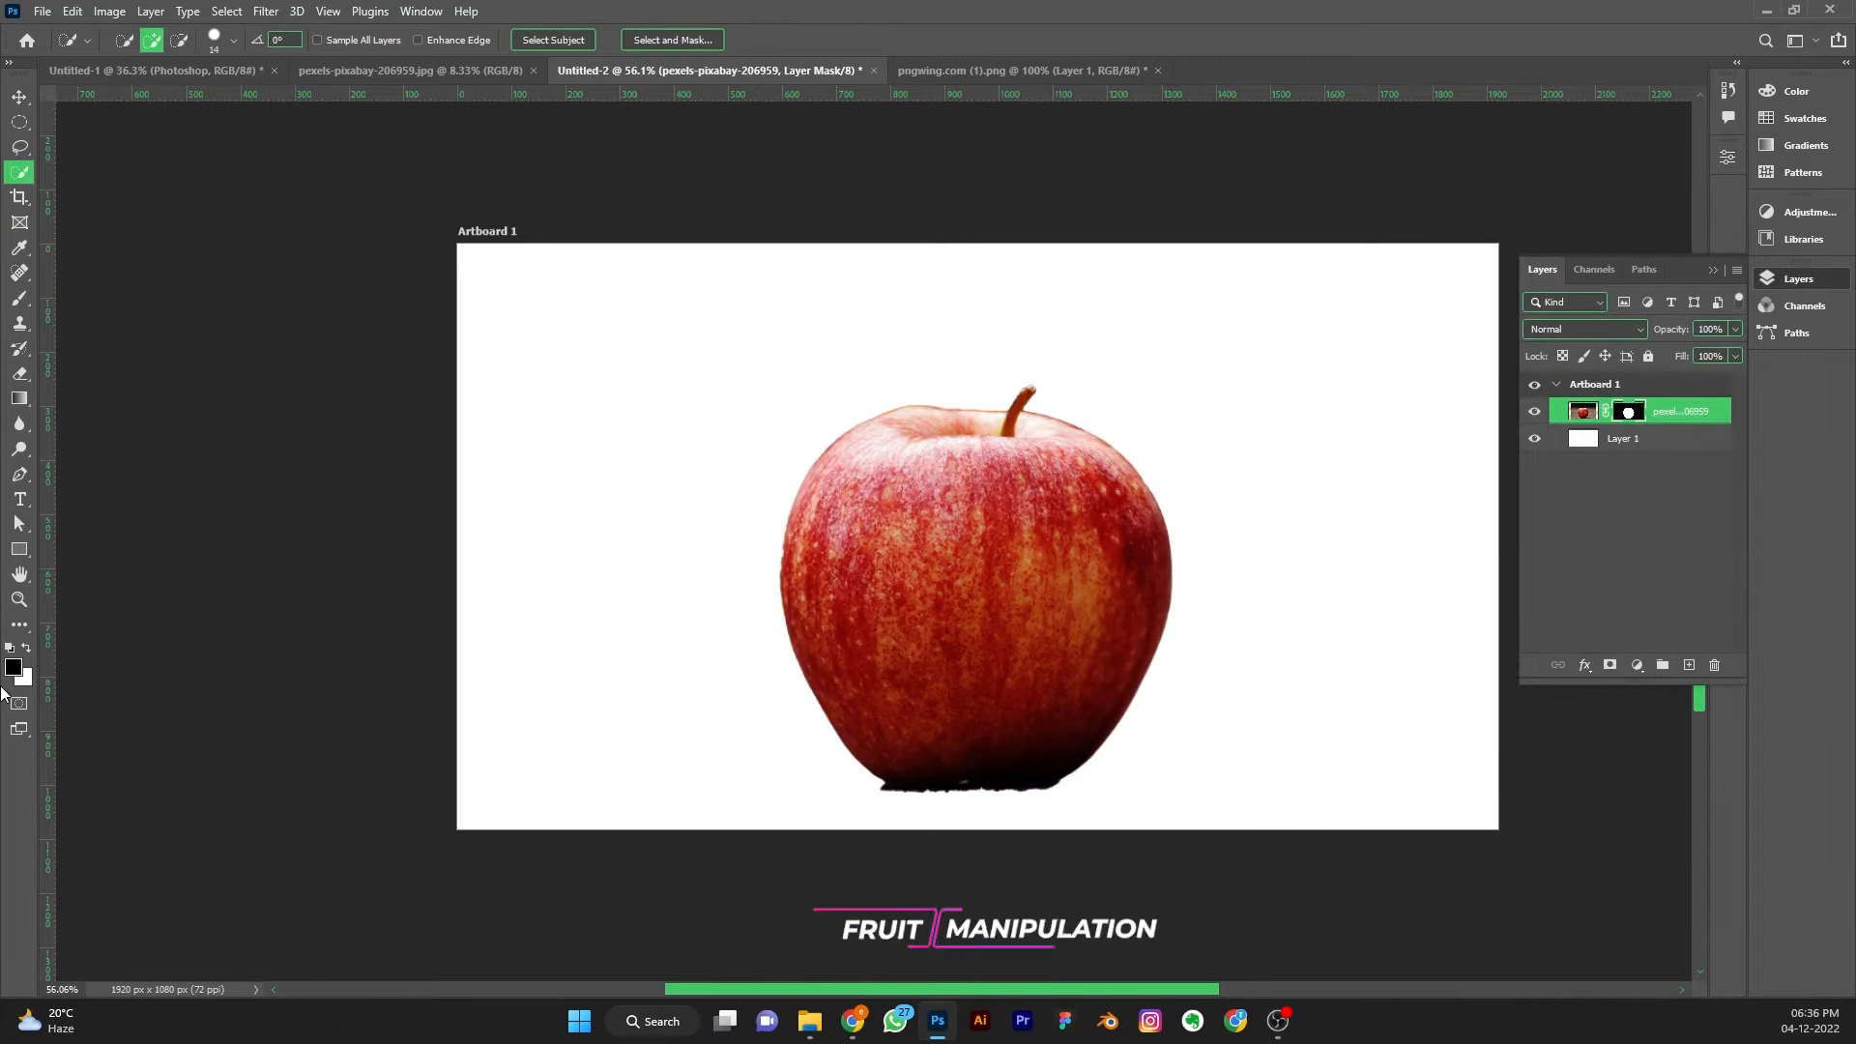
Paint black on the apple's layer mask with a brush about 20 px wide to smooth the ragged edge along its base
{"action": "scroll", "coordinate": [878, 789], "scroll_direction": "up", "scroll_amount": 10}
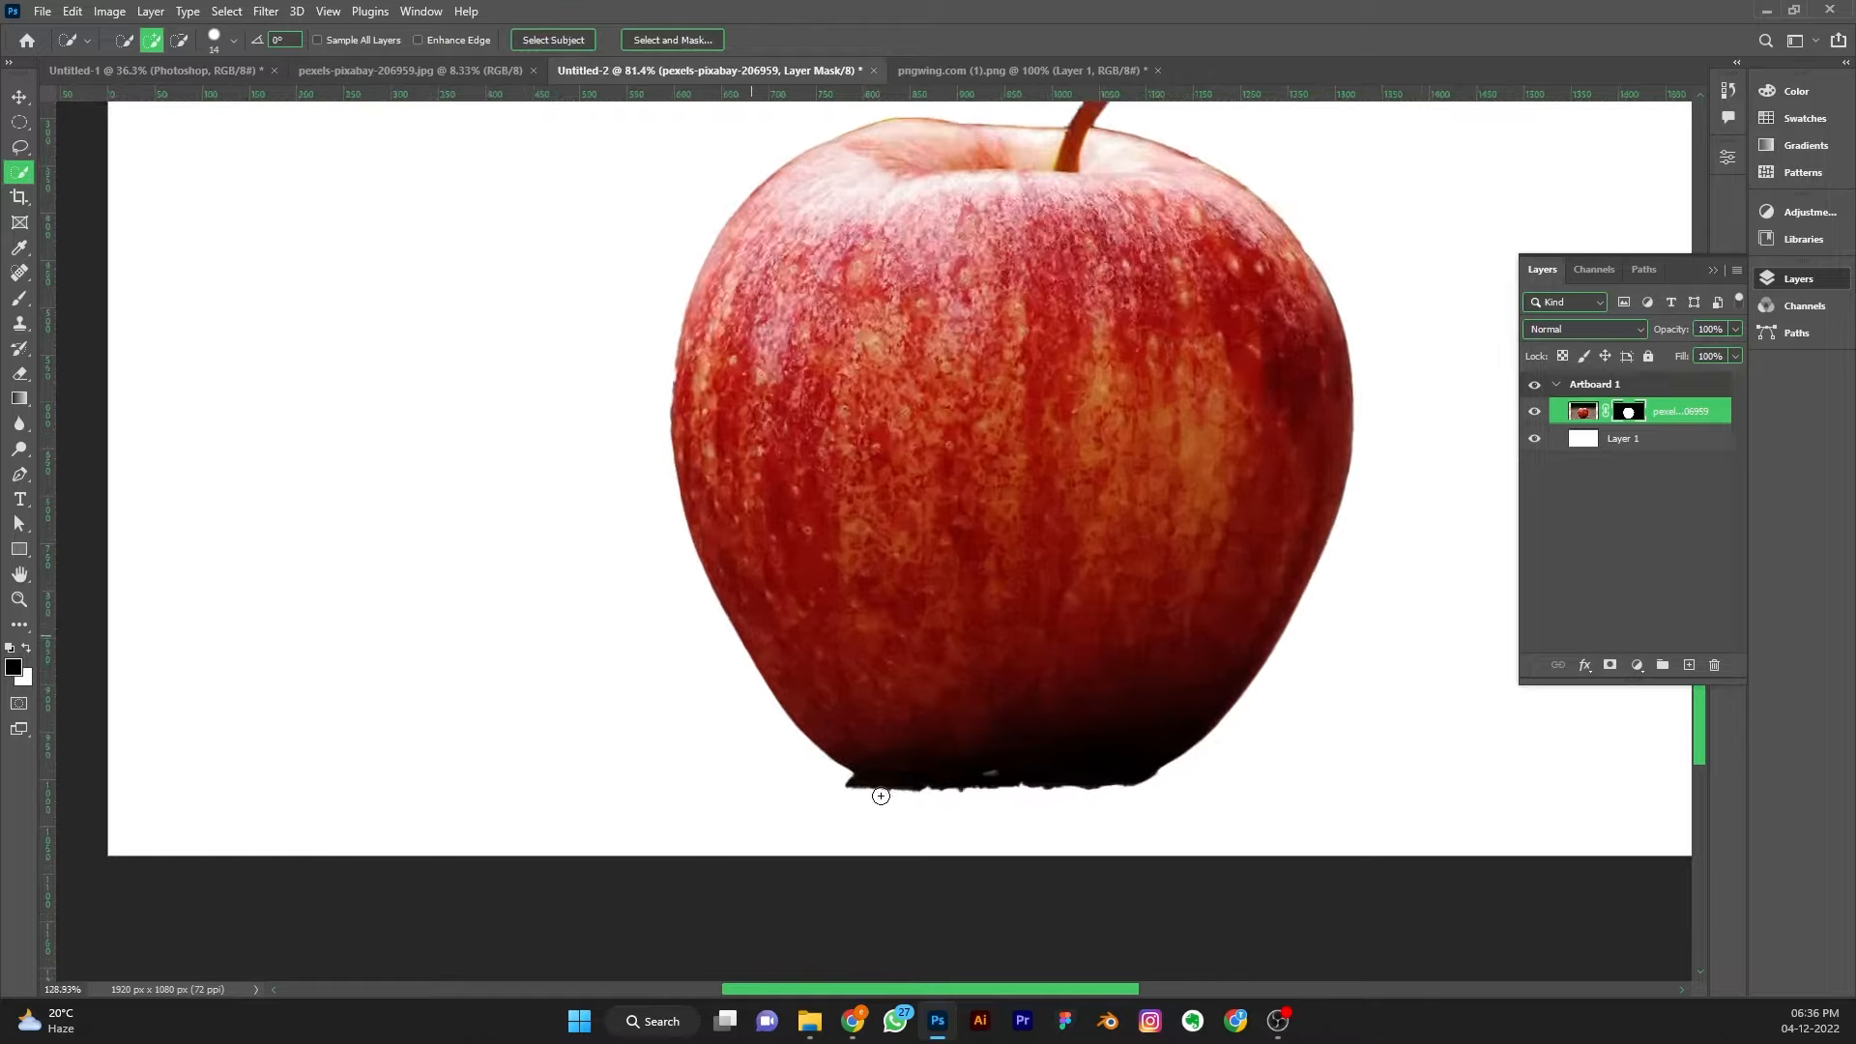
{"action": "key", "text": "b"}
{"action": "right_click", "coordinate": [903, 678], "text": "alt"}
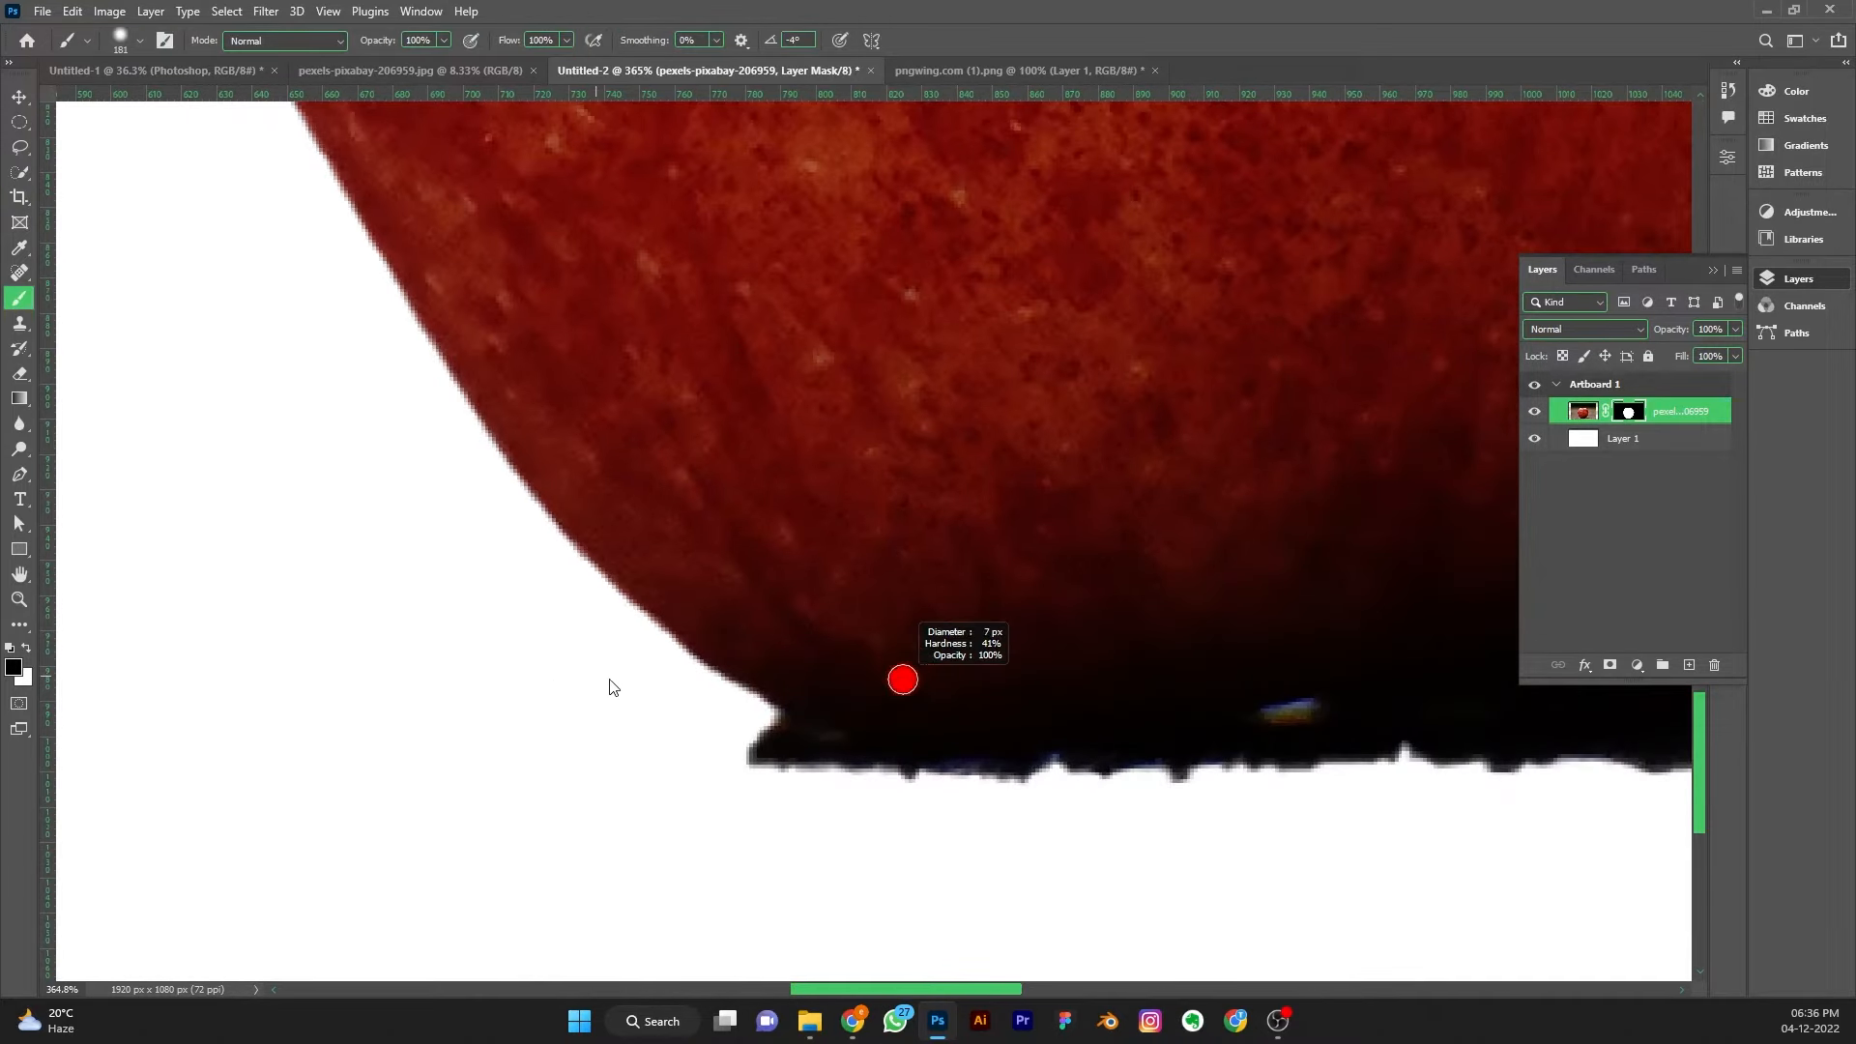
{"action": "right_click", "coordinate": [993, 844], "text": "alt"}
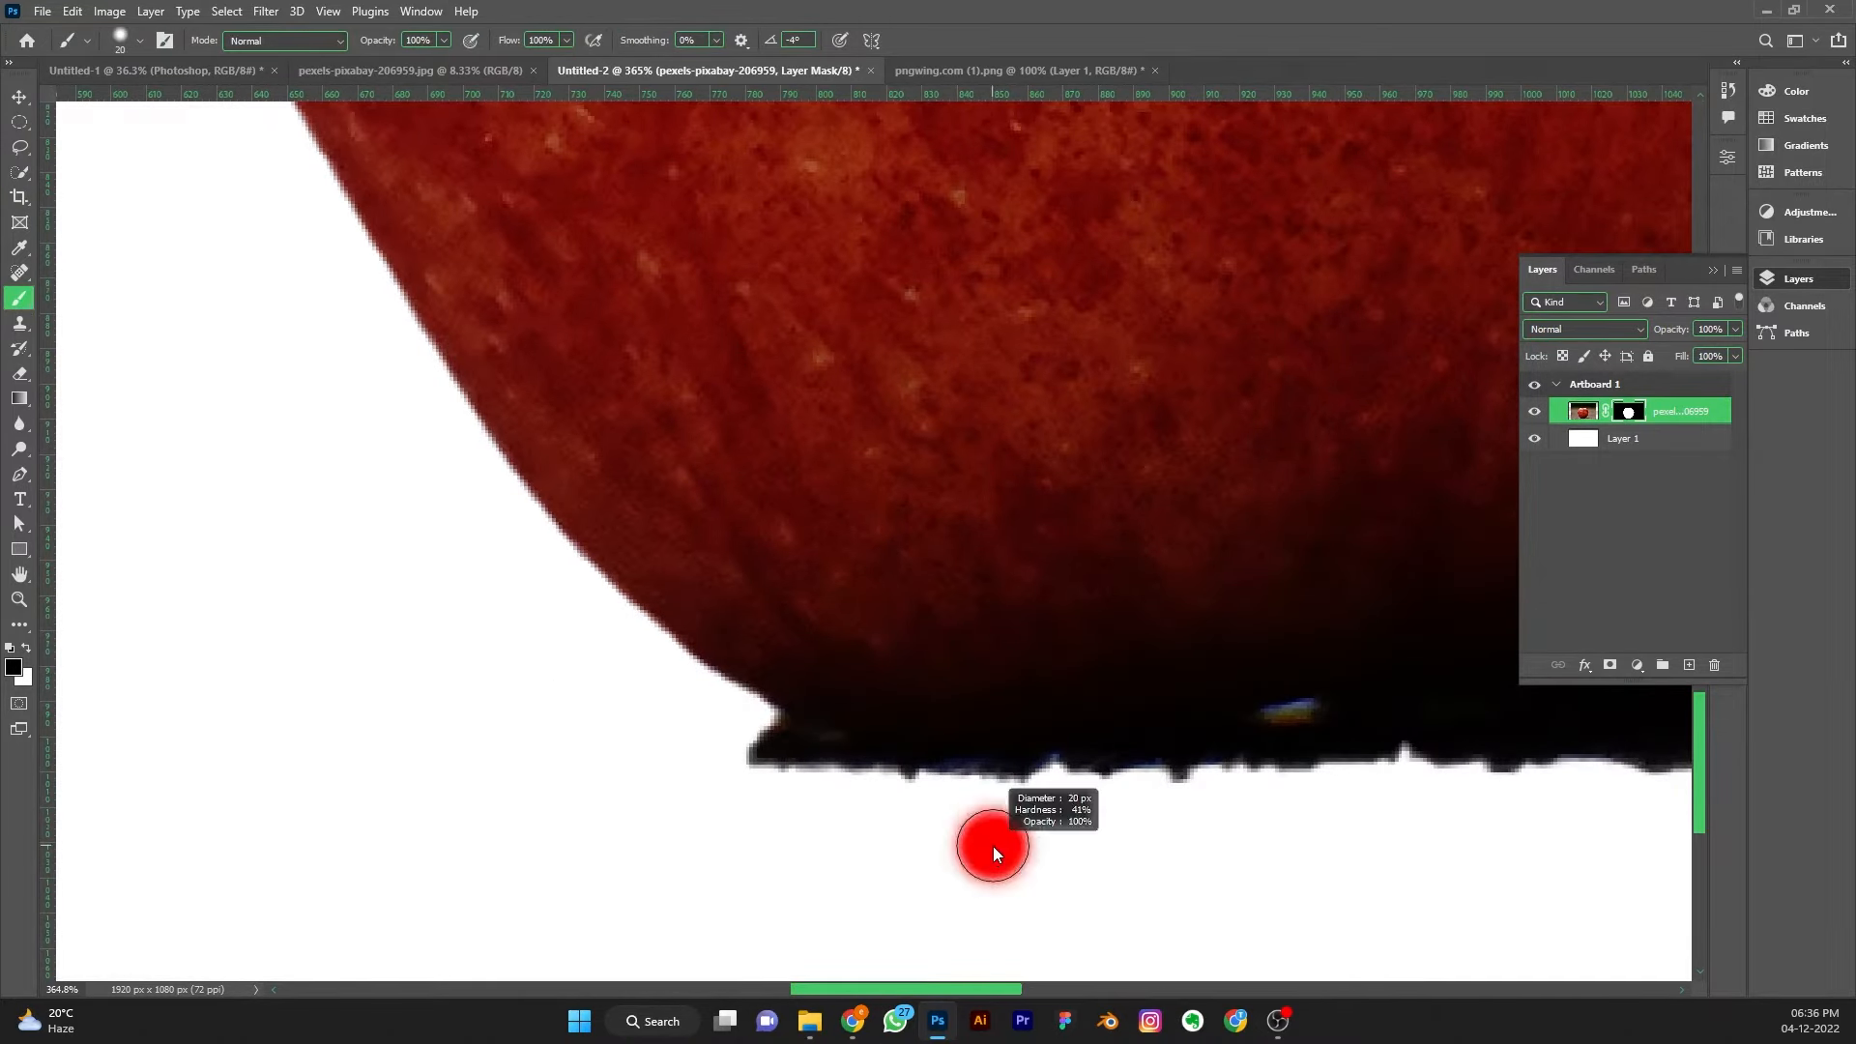
{"action": "mouse_move", "coordinate": [787, 766]}
{"action": "left_mouse_down"}
{"action": "mouse_move", "coordinate": [737, 743]}
{"action": "mouse_move", "coordinate": [969, 816]}
{"action": "left_mouse_up"}
{"action": "scroll", "coordinate": [887, 829], "scroll_direction": "down", "scroll_amount": 4}
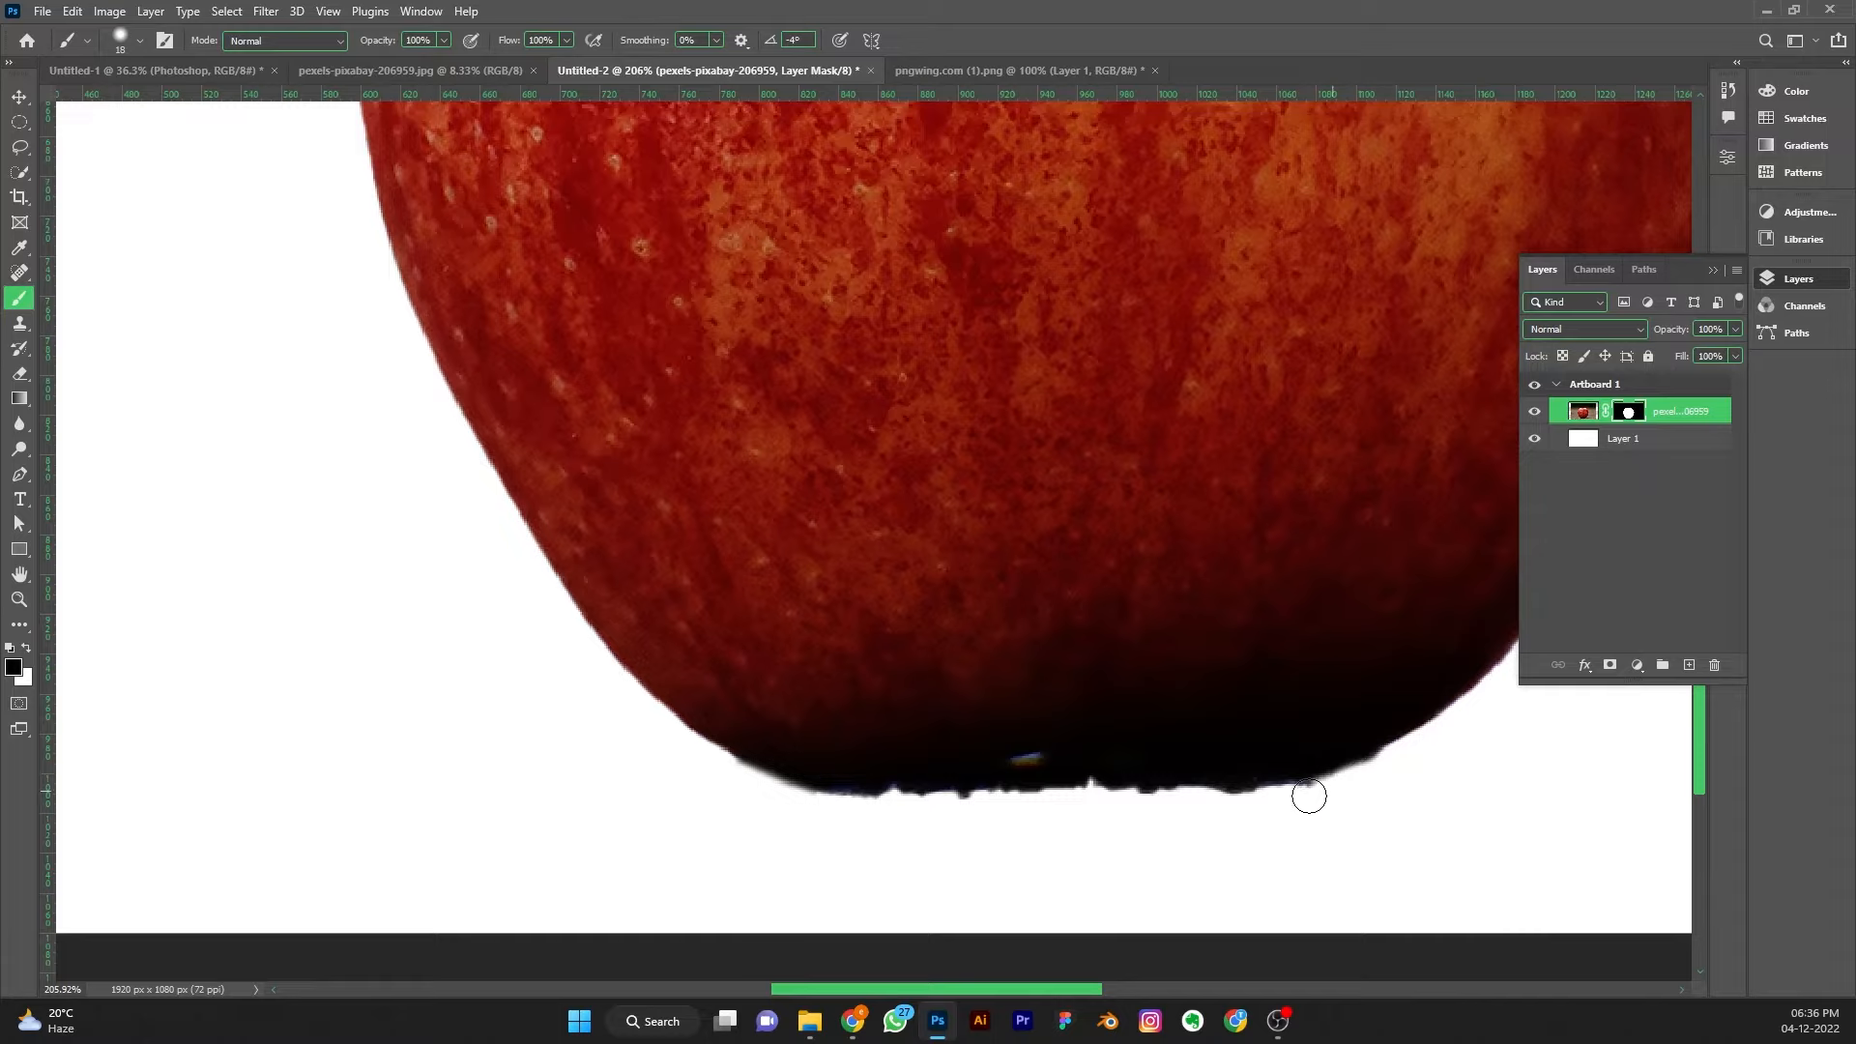
{"action": "mouse_move", "coordinate": [1177, 810]}
{"action": "left_mouse_down"}
{"action": "mouse_move", "coordinate": [994, 791]}
{"action": "mouse_move", "coordinate": [860, 803]}
{"action": "left_mouse_up"}
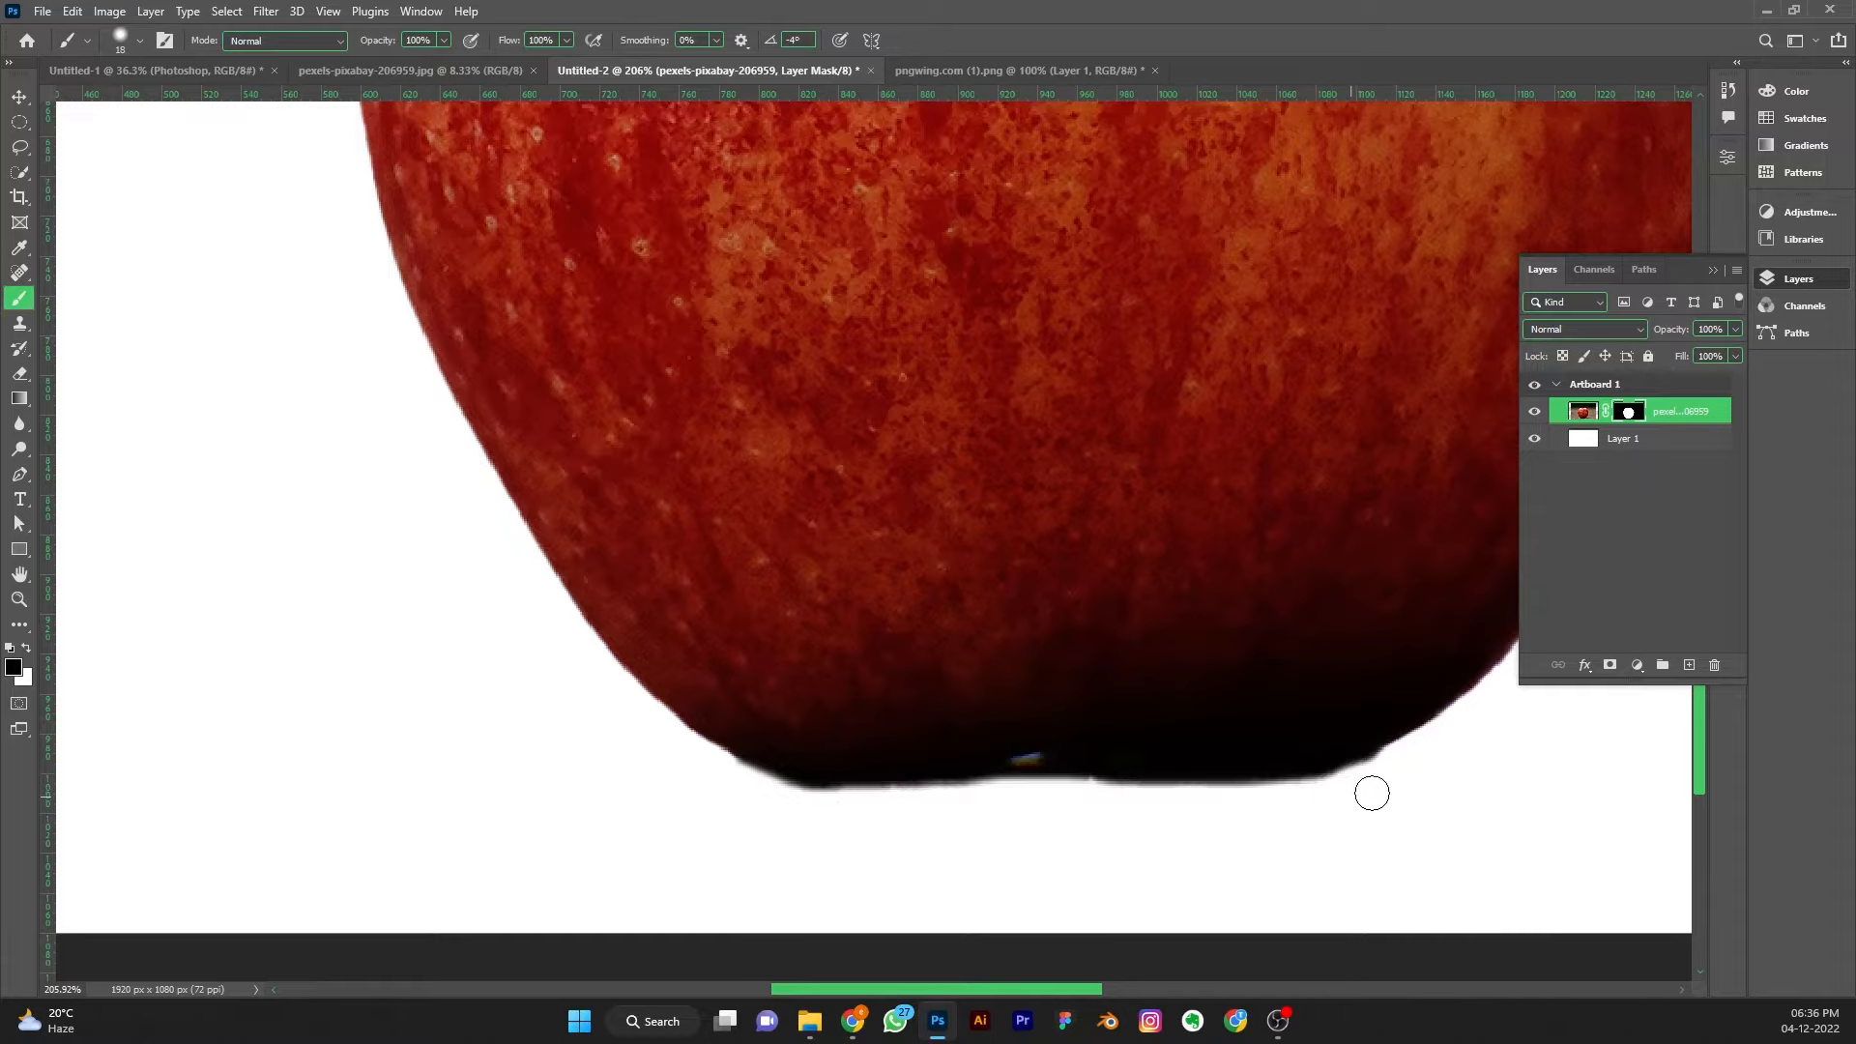
{"action": "scroll", "coordinate": [1247, 811], "scroll_direction": "down", "scroll_amount": 5}
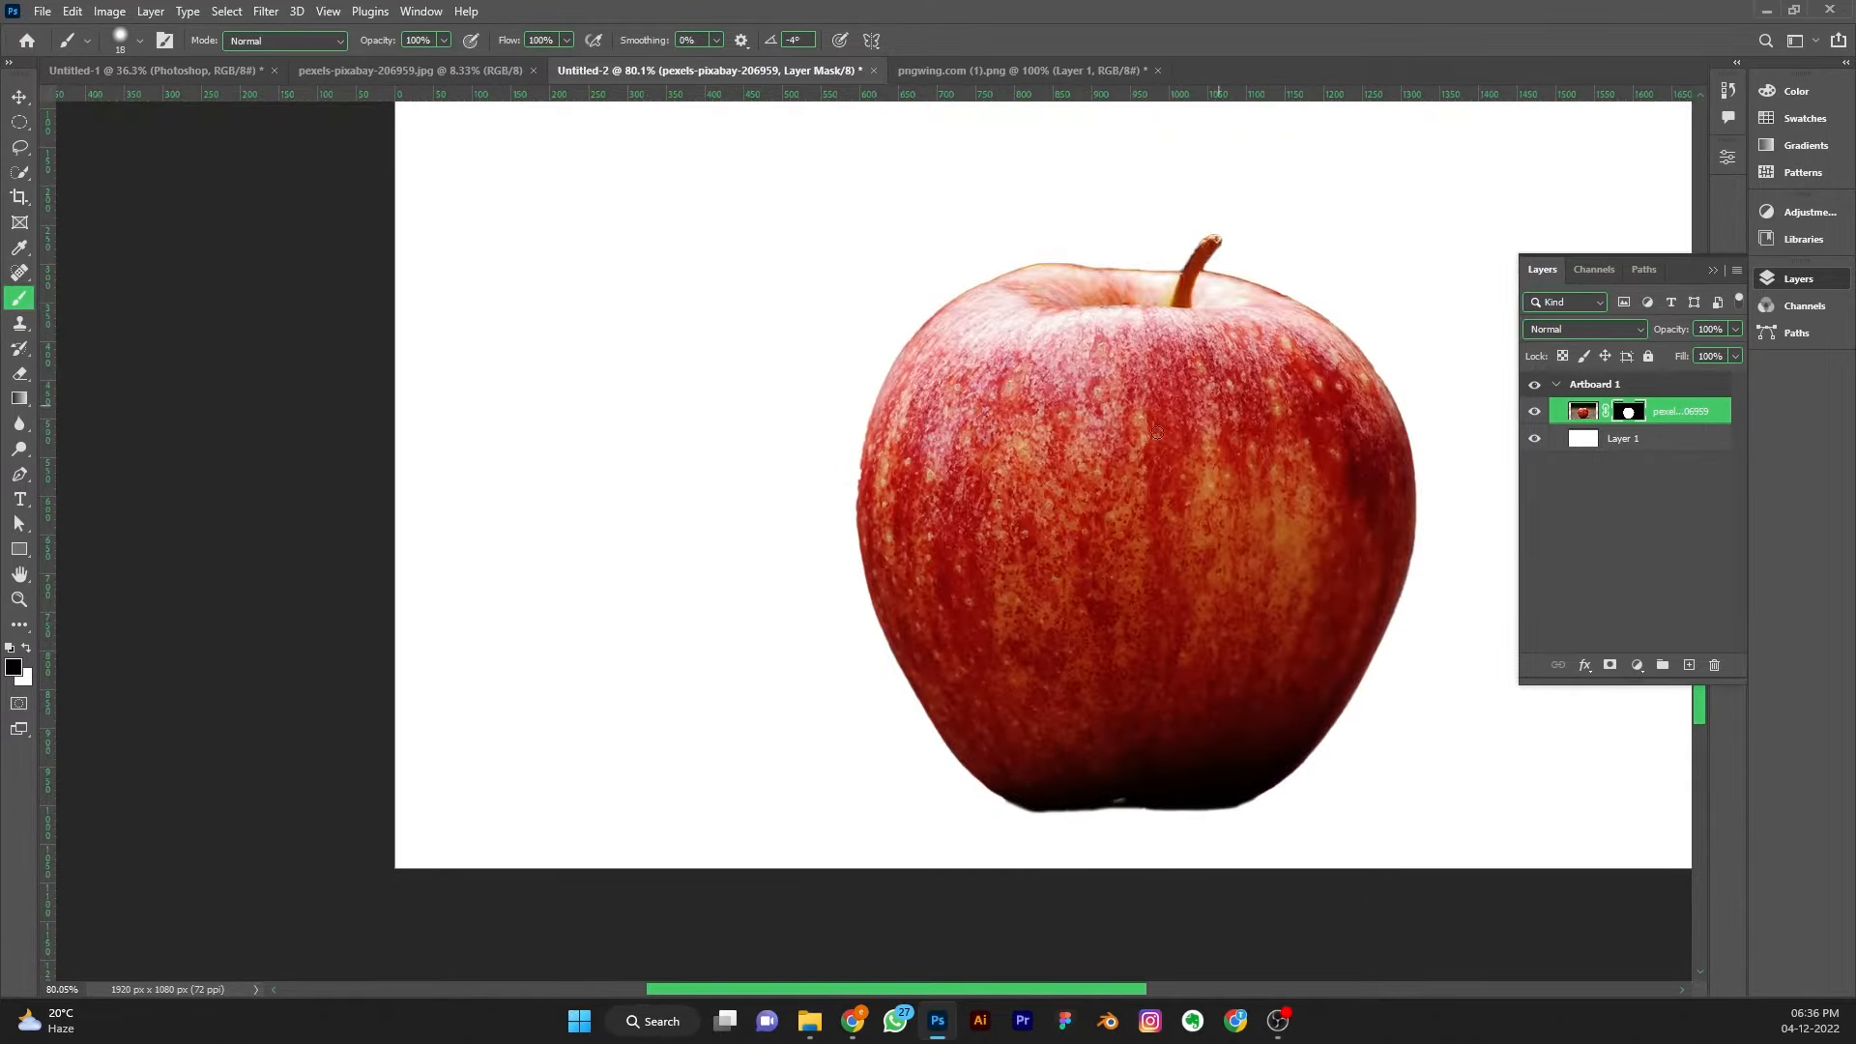
Convert the masked apple layer to a smart object
{"action": "scroll", "coordinate": [1257, 406], "scroll_direction": "down", "scroll_amount": 2}
{"action": "right_click", "coordinate": [1671, 411]}
{"action": "right_click", "coordinate": [1671, 411]}
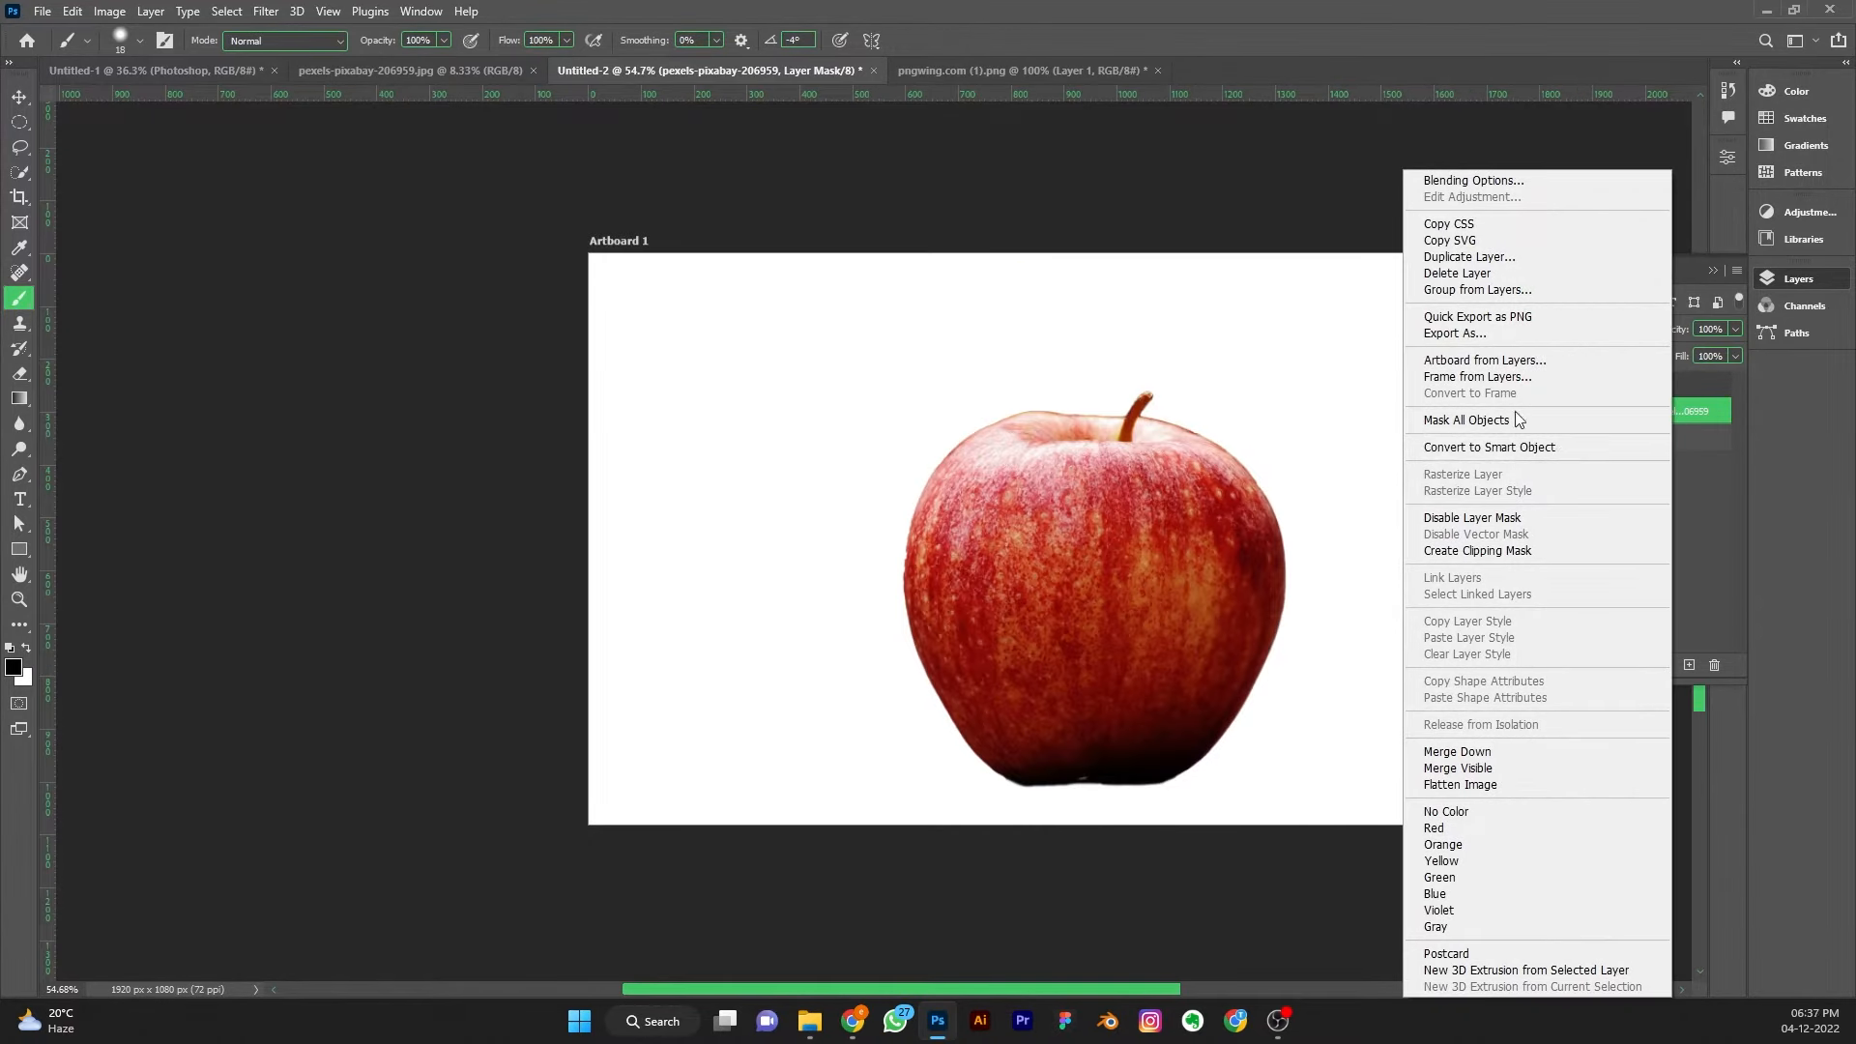
{"action": "left_click", "coordinate": [1526, 450]}
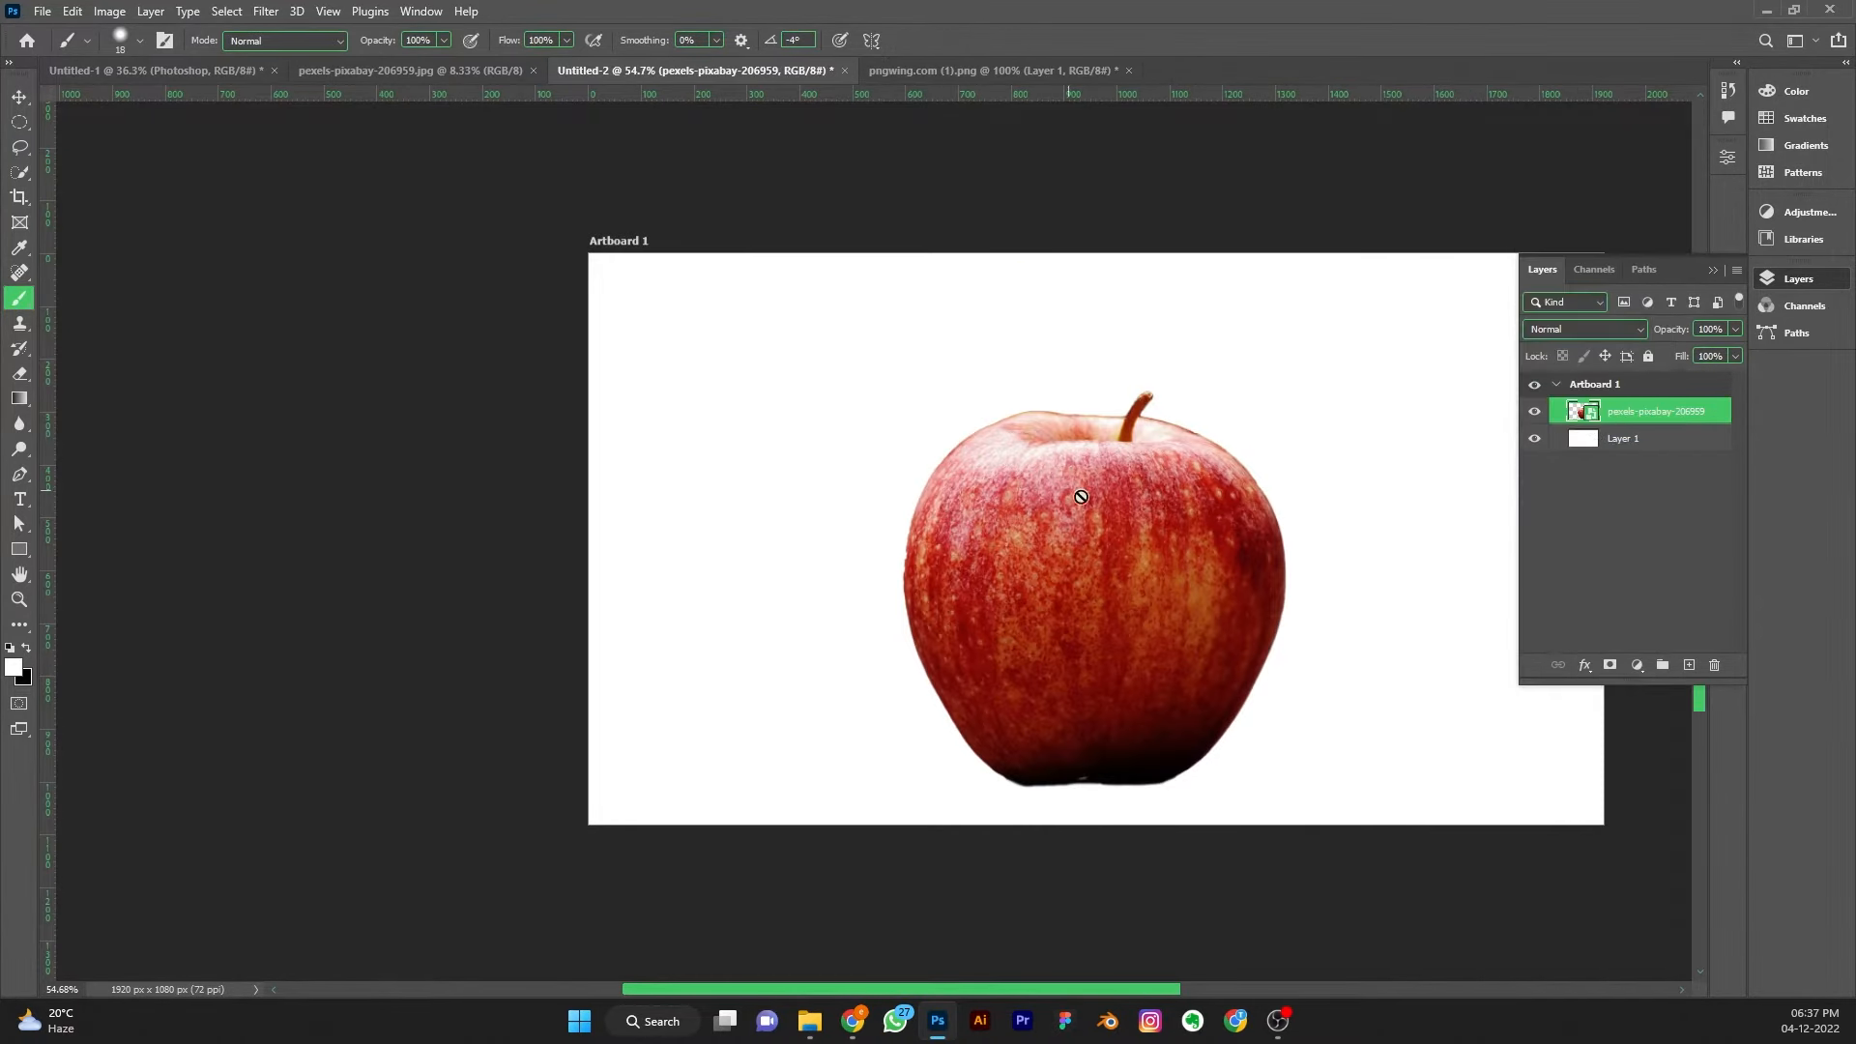
Move the apple higher on the artboard and scale it down slightly, leaving room beneath it
{"action": "left_click", "coordinate": [17, 97]}
{"action": "left_click_drag", "start_coordinate": [1092, 506], "coordinate": [1099, 426]}
{"action": "key", "text": "ctrl+t"}
{"action": "left_click_drag", "start_coordinate": [1094, 303], "coordinate": [1093, 345]}
{"action": "left_click_drag", "start_coordinate": [1099, 460], "coordinate": [1102, 446]}
{"action": "left_click_drag", "start_coordinate": [1096, 637], "coordinate": [1095, 644]}
{"action": "left_click", "coordinate": [959, 41]}
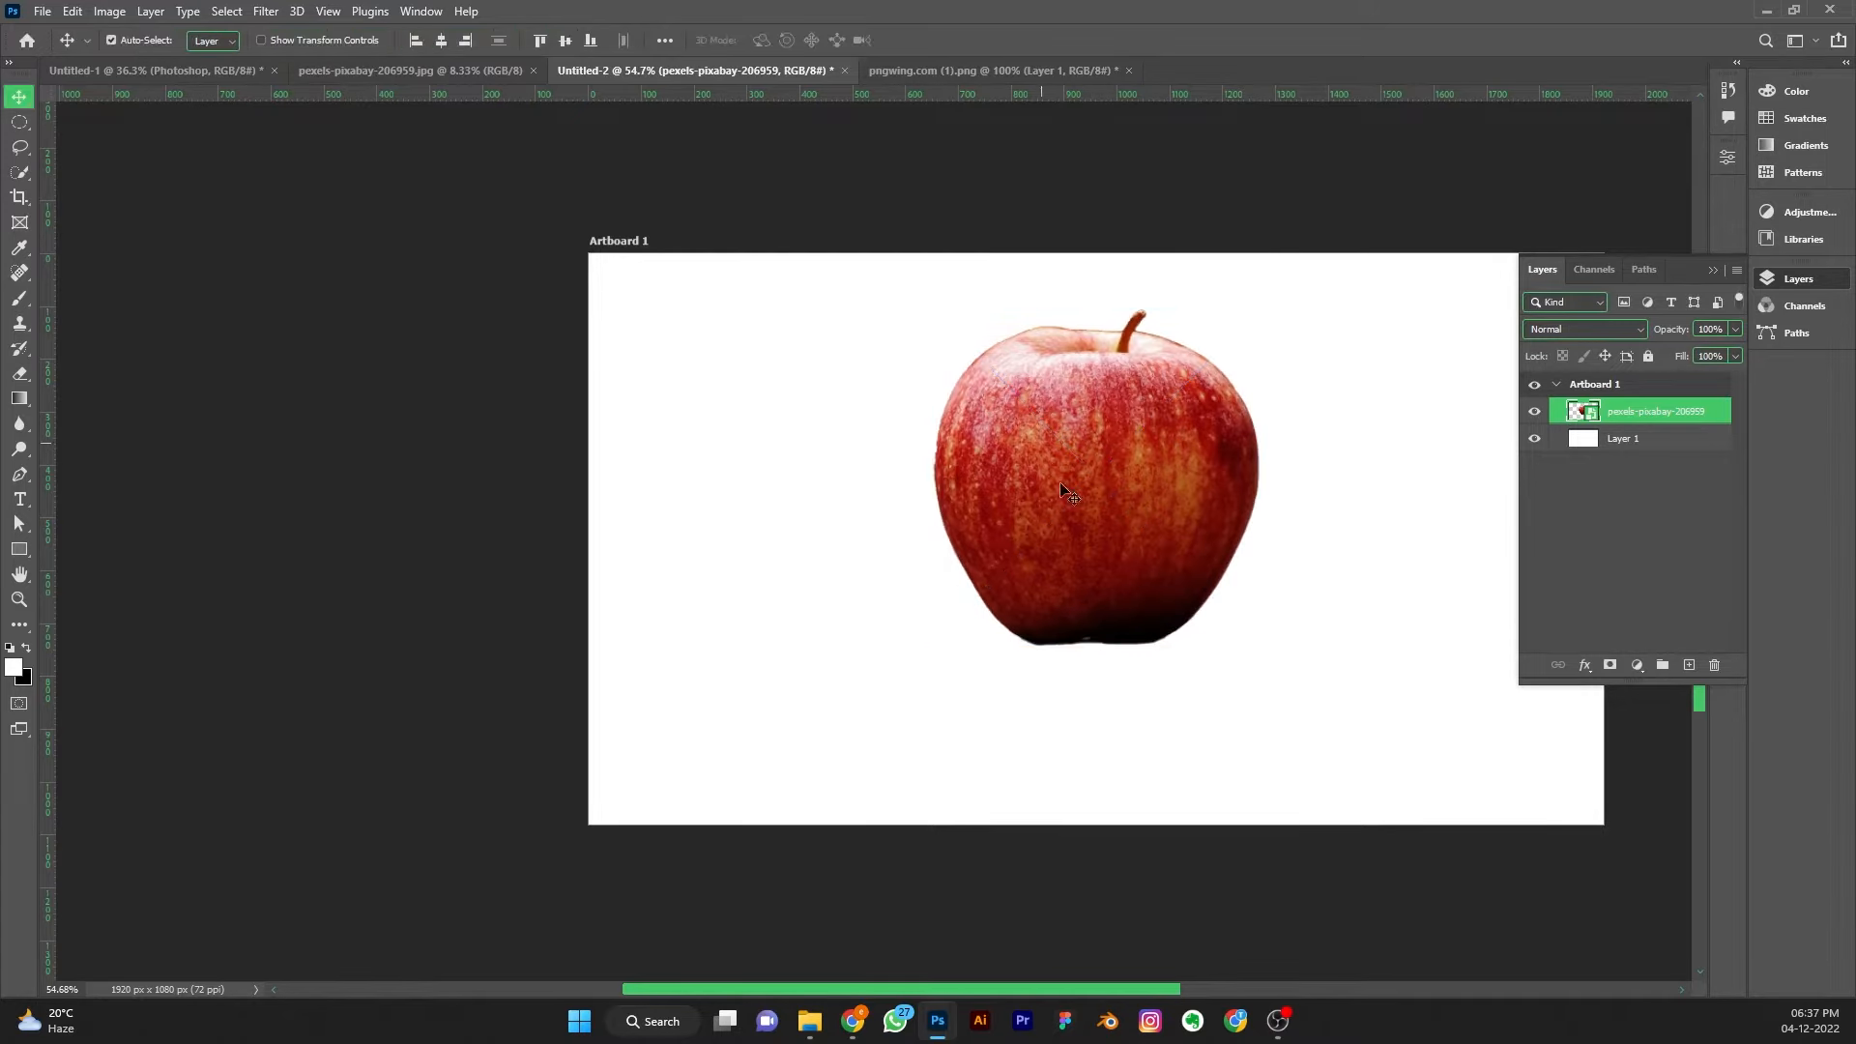
Convert the water splash layer in pngwing.com (1).png to a smart object and copy it into Untitled-2 at the apple's base
{"action": "left_click", "coordinate": [977, 71]}
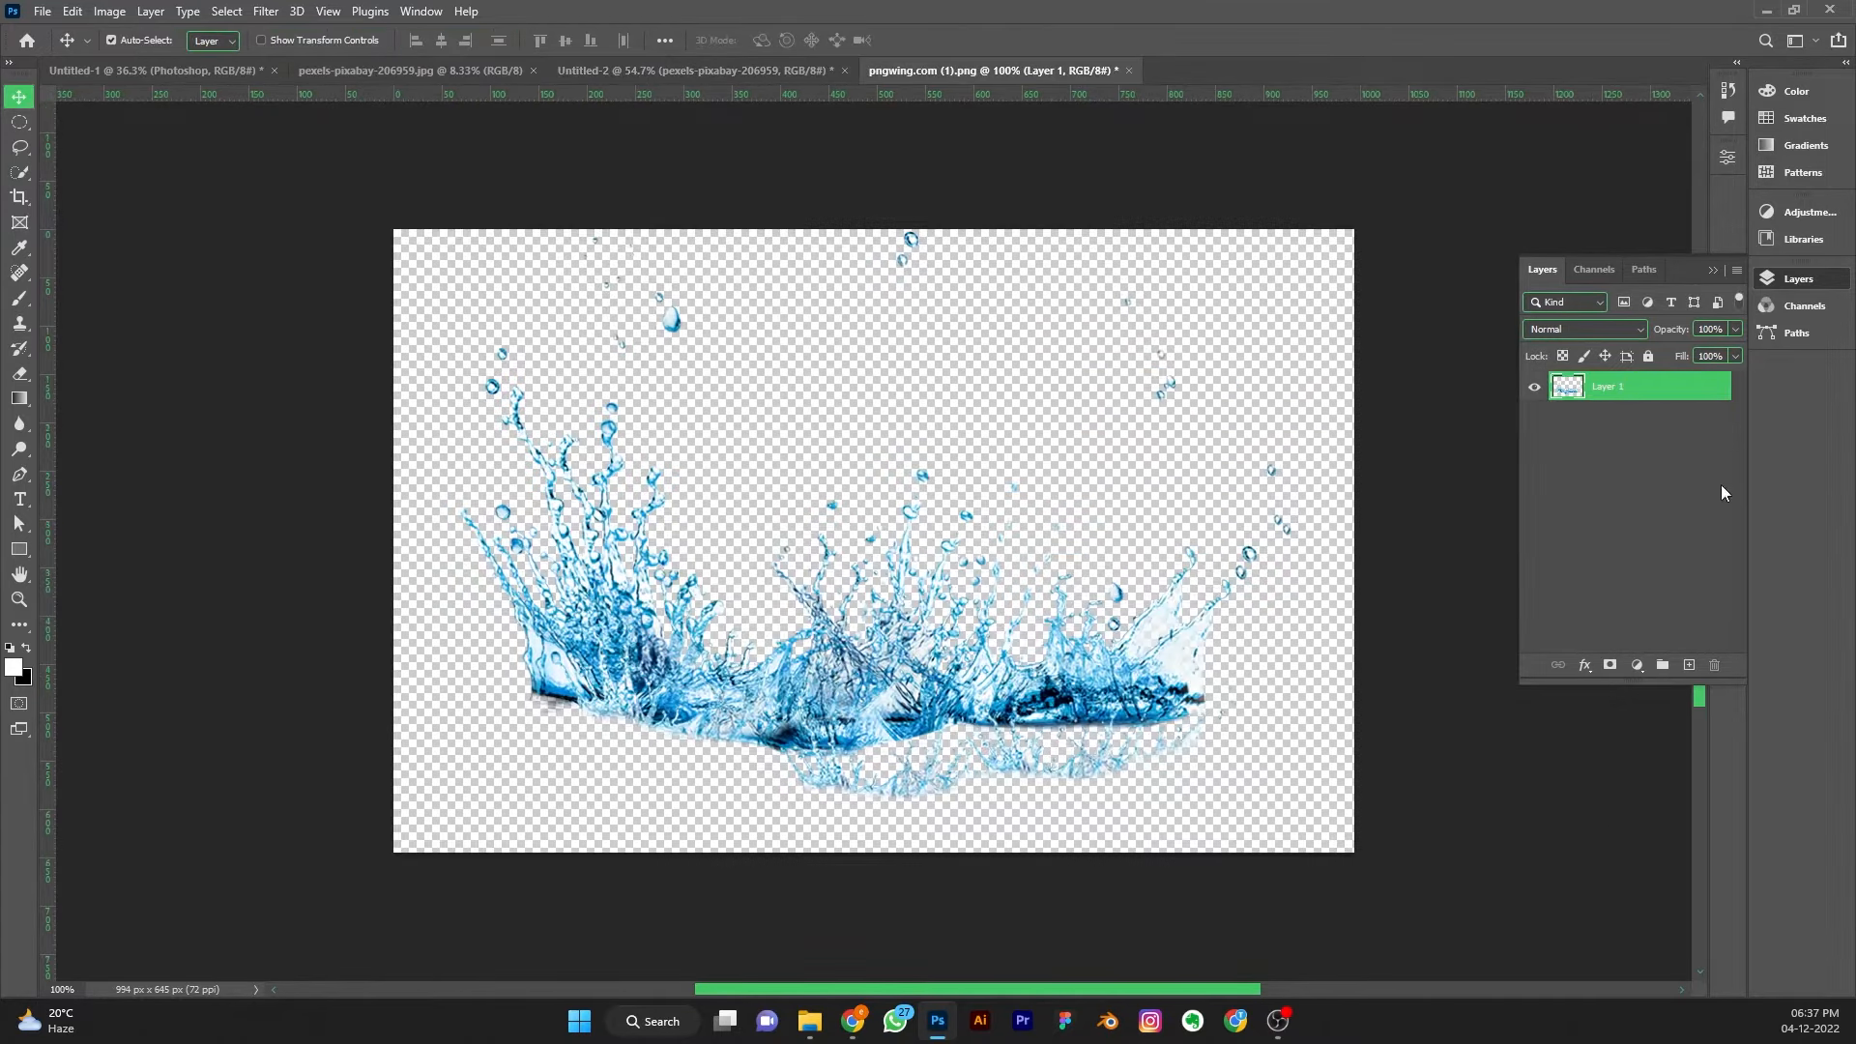
{"action": "right_click", "coordinate": [1649, 389]}
{"action": "left_click", "coordinate": [1479, 452]}
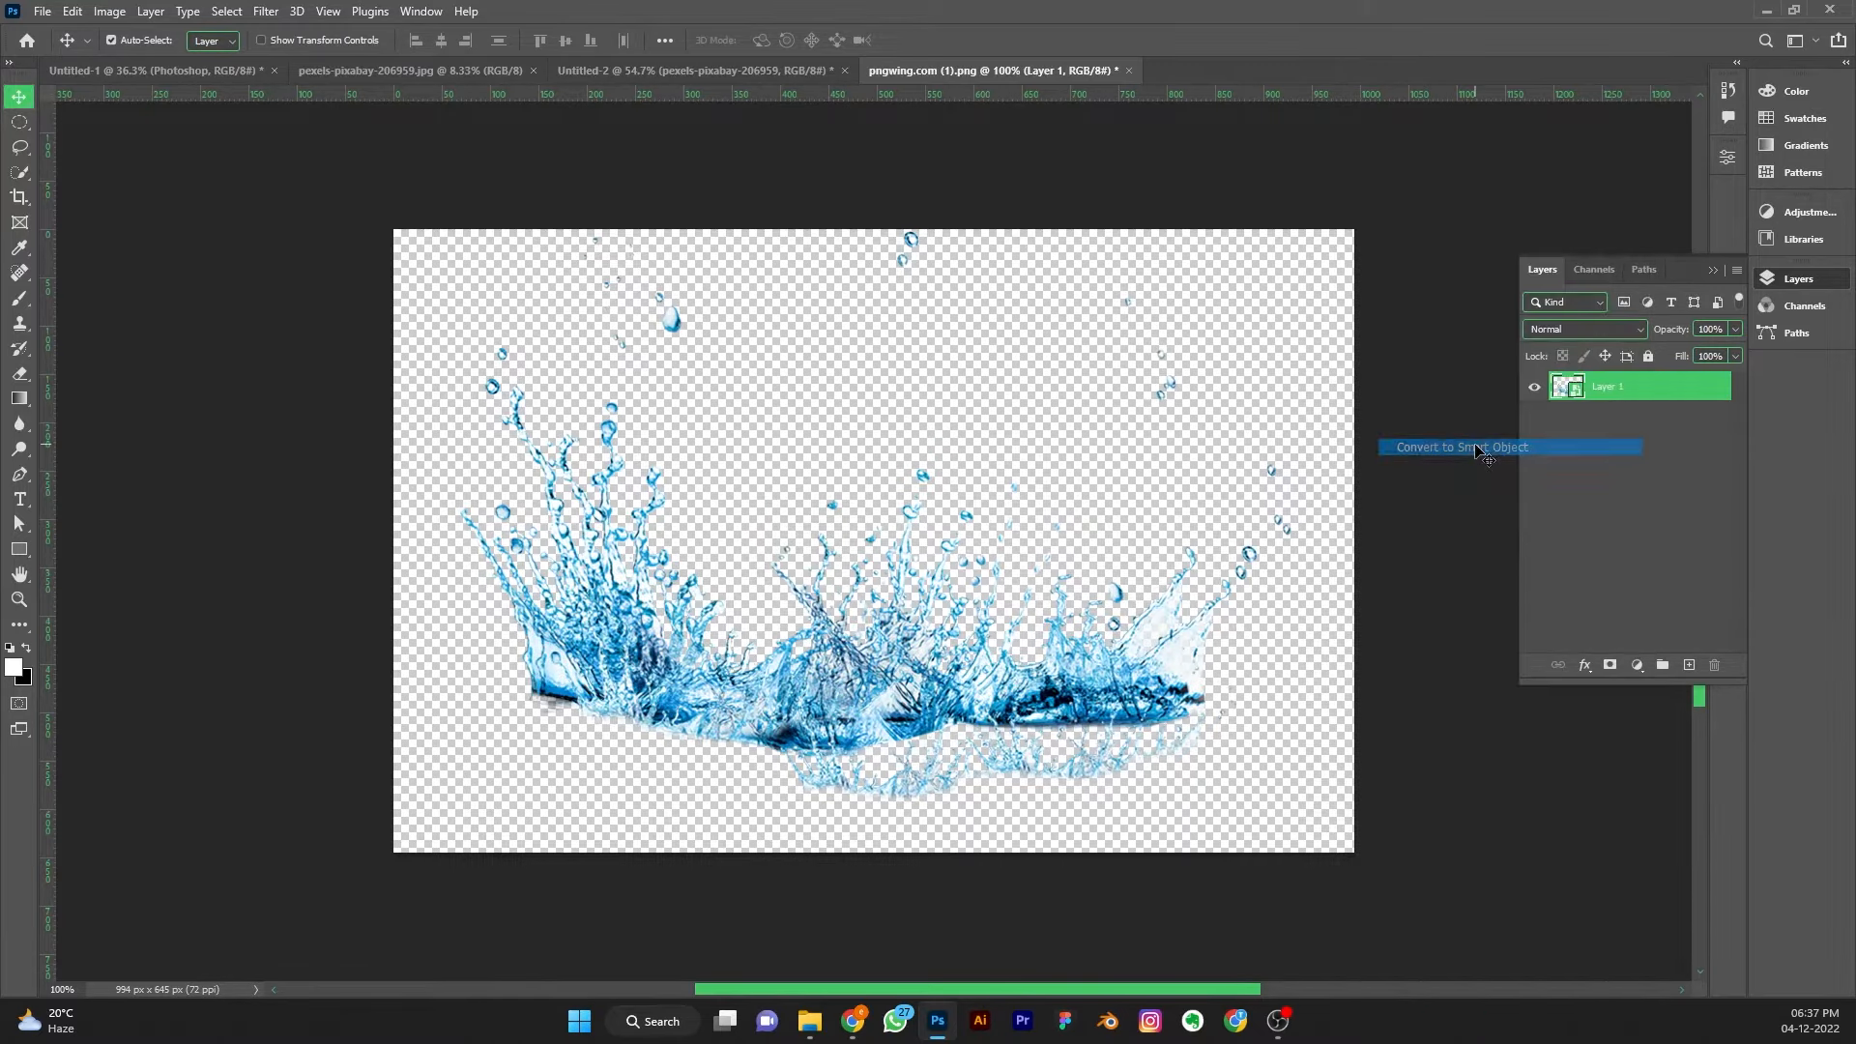
{"action": "left_click_drag", "start_coordinate": [1107, 703], "coordinate": [770, 74]}
{"action": "left_click_drag", "start_coordinate": [1165, 645], "coordinate": [1152, 702]}
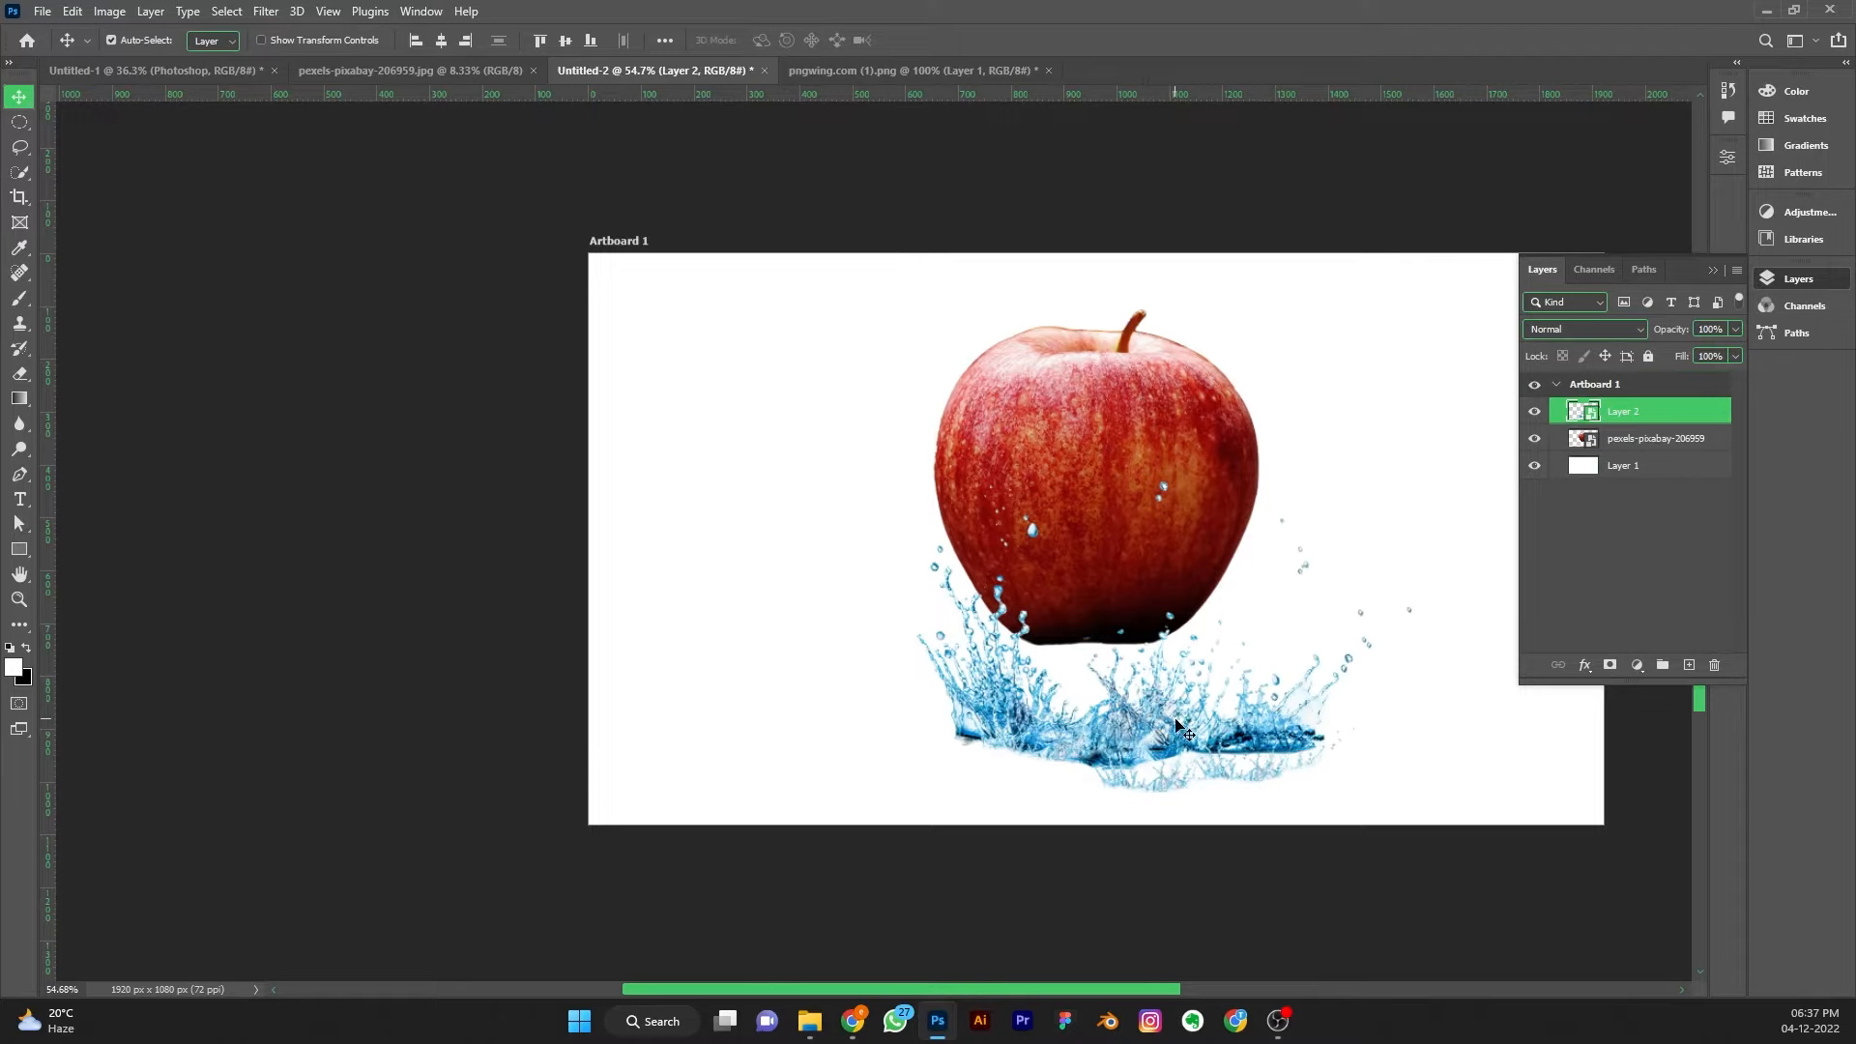
Rotate the splash upside down to about 179° and scale it to about 56%, positioning it over the apple's bottom edge
{"action": "key", "text": "ctrl+t"}
{"action": "left_click_drag", "start_coordinate": [1383, 483], "coordinate": [1084, 692]}
{"action": "left_click_drag", "start_coordinate": [1203, 533], "coordinate": [1133, 597]}
{"action": "left_click_drag", "start_coordinate": [1343, 709], "coordinate": [1210, 692]}
{"action": "left_click_drag", "start_coordinate": [1235, 766], "coordinate": [1243, 759]}
{"action": "left_click_drag", "start_coordinate": [1122, 662], "coordinate": [1233, 681]}
{"action": "left_click_drag", "start_coordinate": [1170, 629], "coordinate": [1216, 673]}
{"action": "scroll", "coordinate": [1141, 638], "scroll_direction": "up", "scroll_amount": 5}
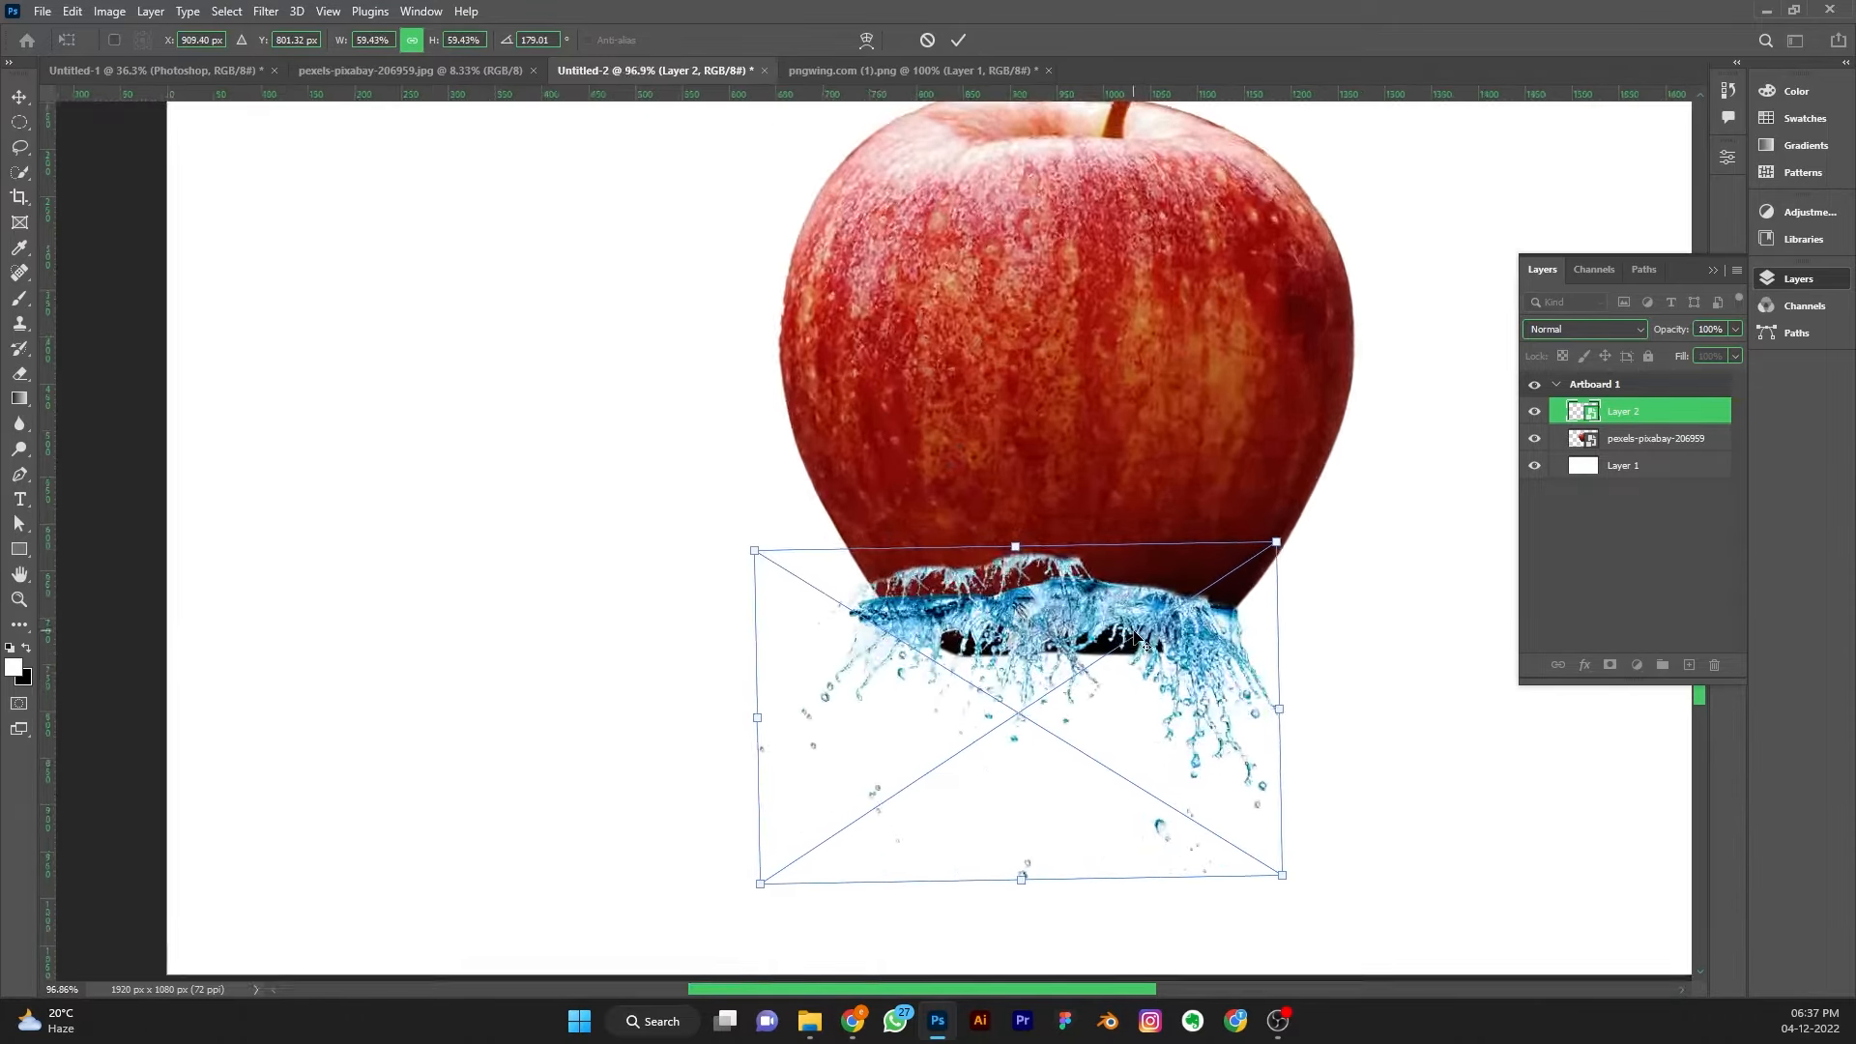
{"action": "left_click_drag", "start_coordinate": [530, 771], "coordinate": [574, 770]}
Warp both upper sides of the splash inward so it follows the apple's lower contour, and apply the transform
{"action": "right_click", "coordinate": [992, 604]}
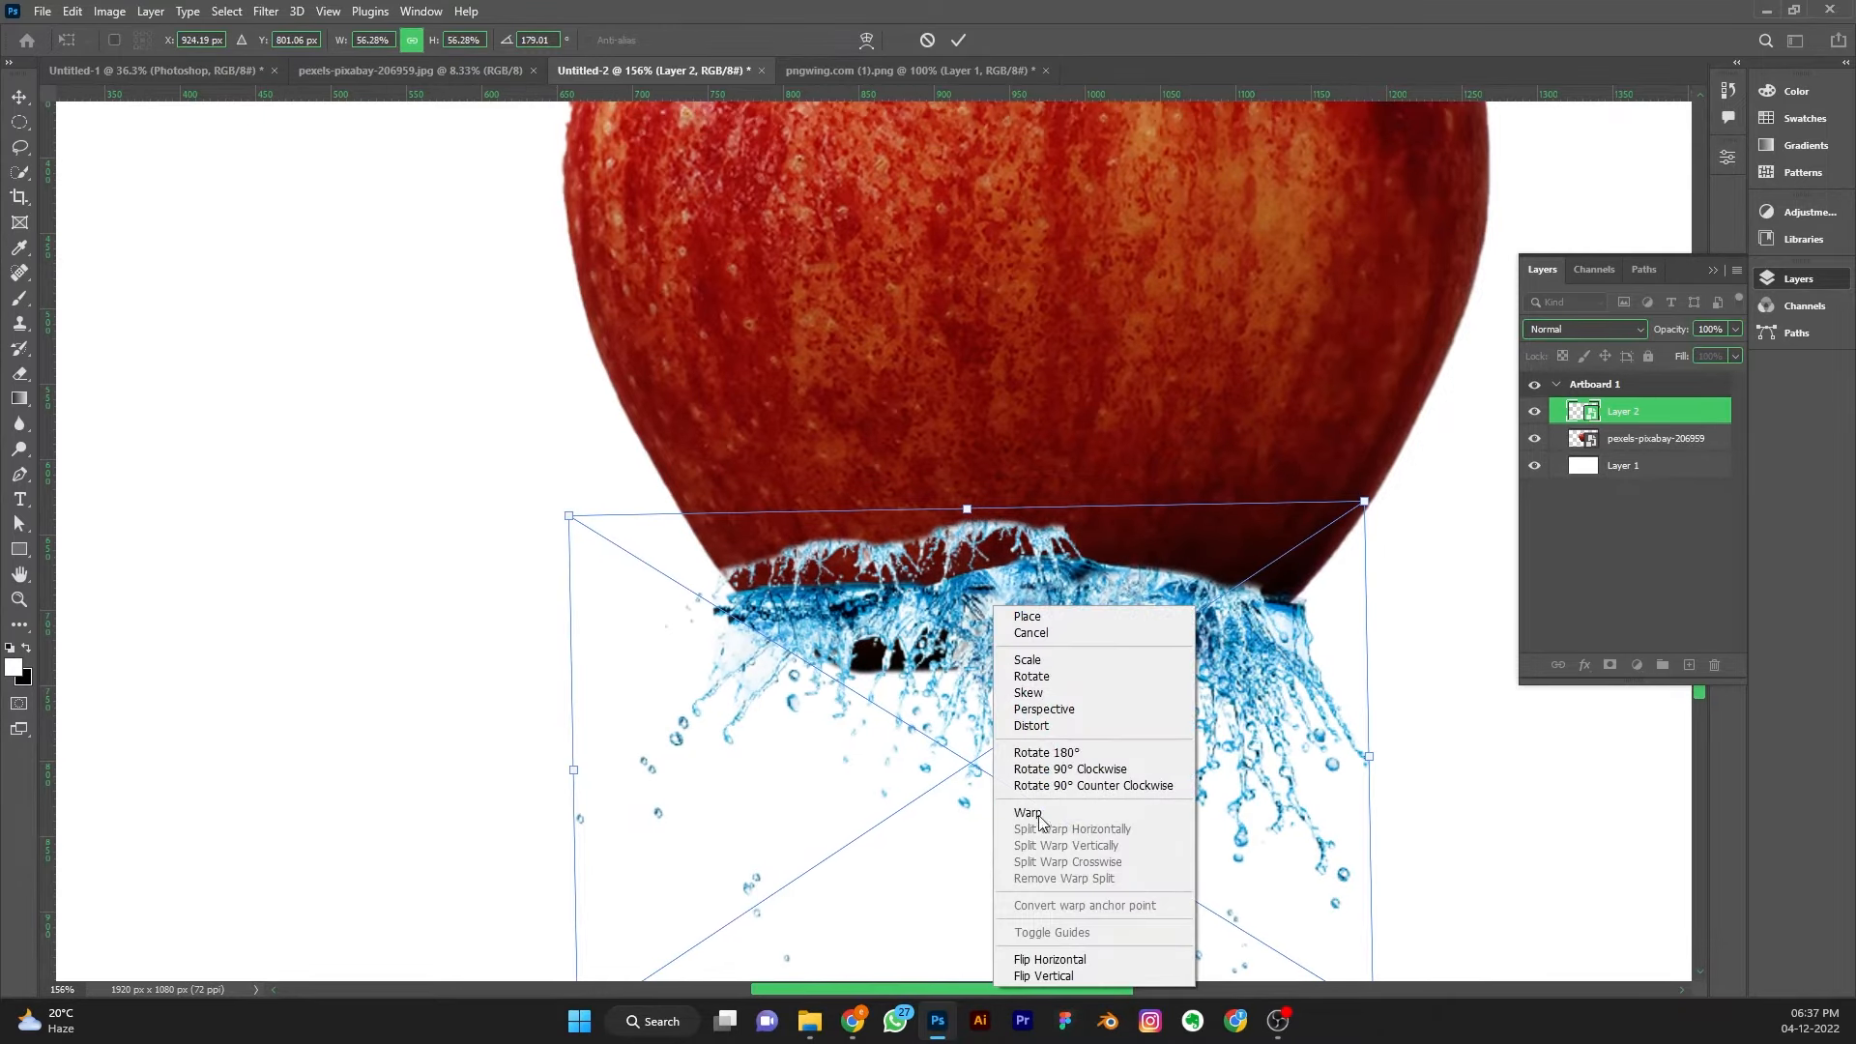
{"action": "left_click", "coordinate": [1191, 634]}
{"action": "left_click_drag", "start_coordinate": [737, 622], "coordinate": [757, 602]}
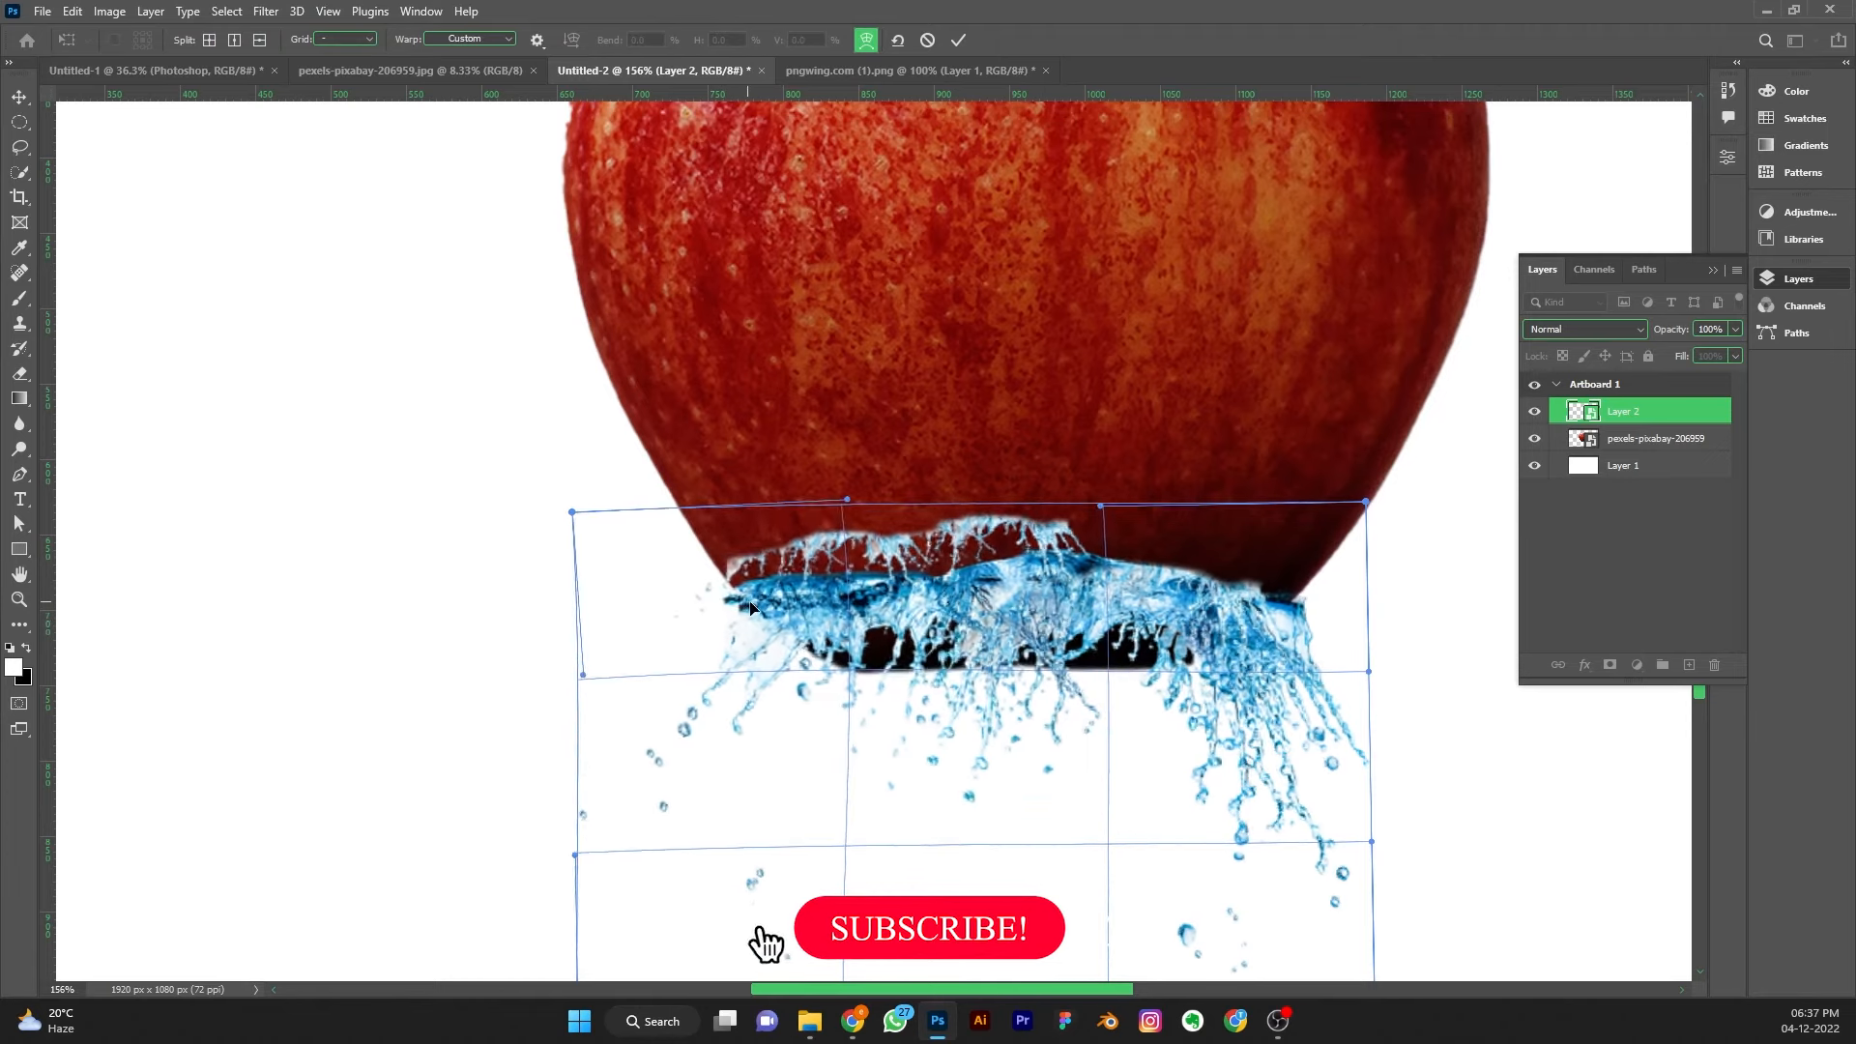
{"action": "left_click_drag", "start_coordinate": [1289, 628], "coordinate": [1275, 622]}
{"action": "left_click_drag", "start_coordinate": [758, 608], "coordinate": [772, 607]}
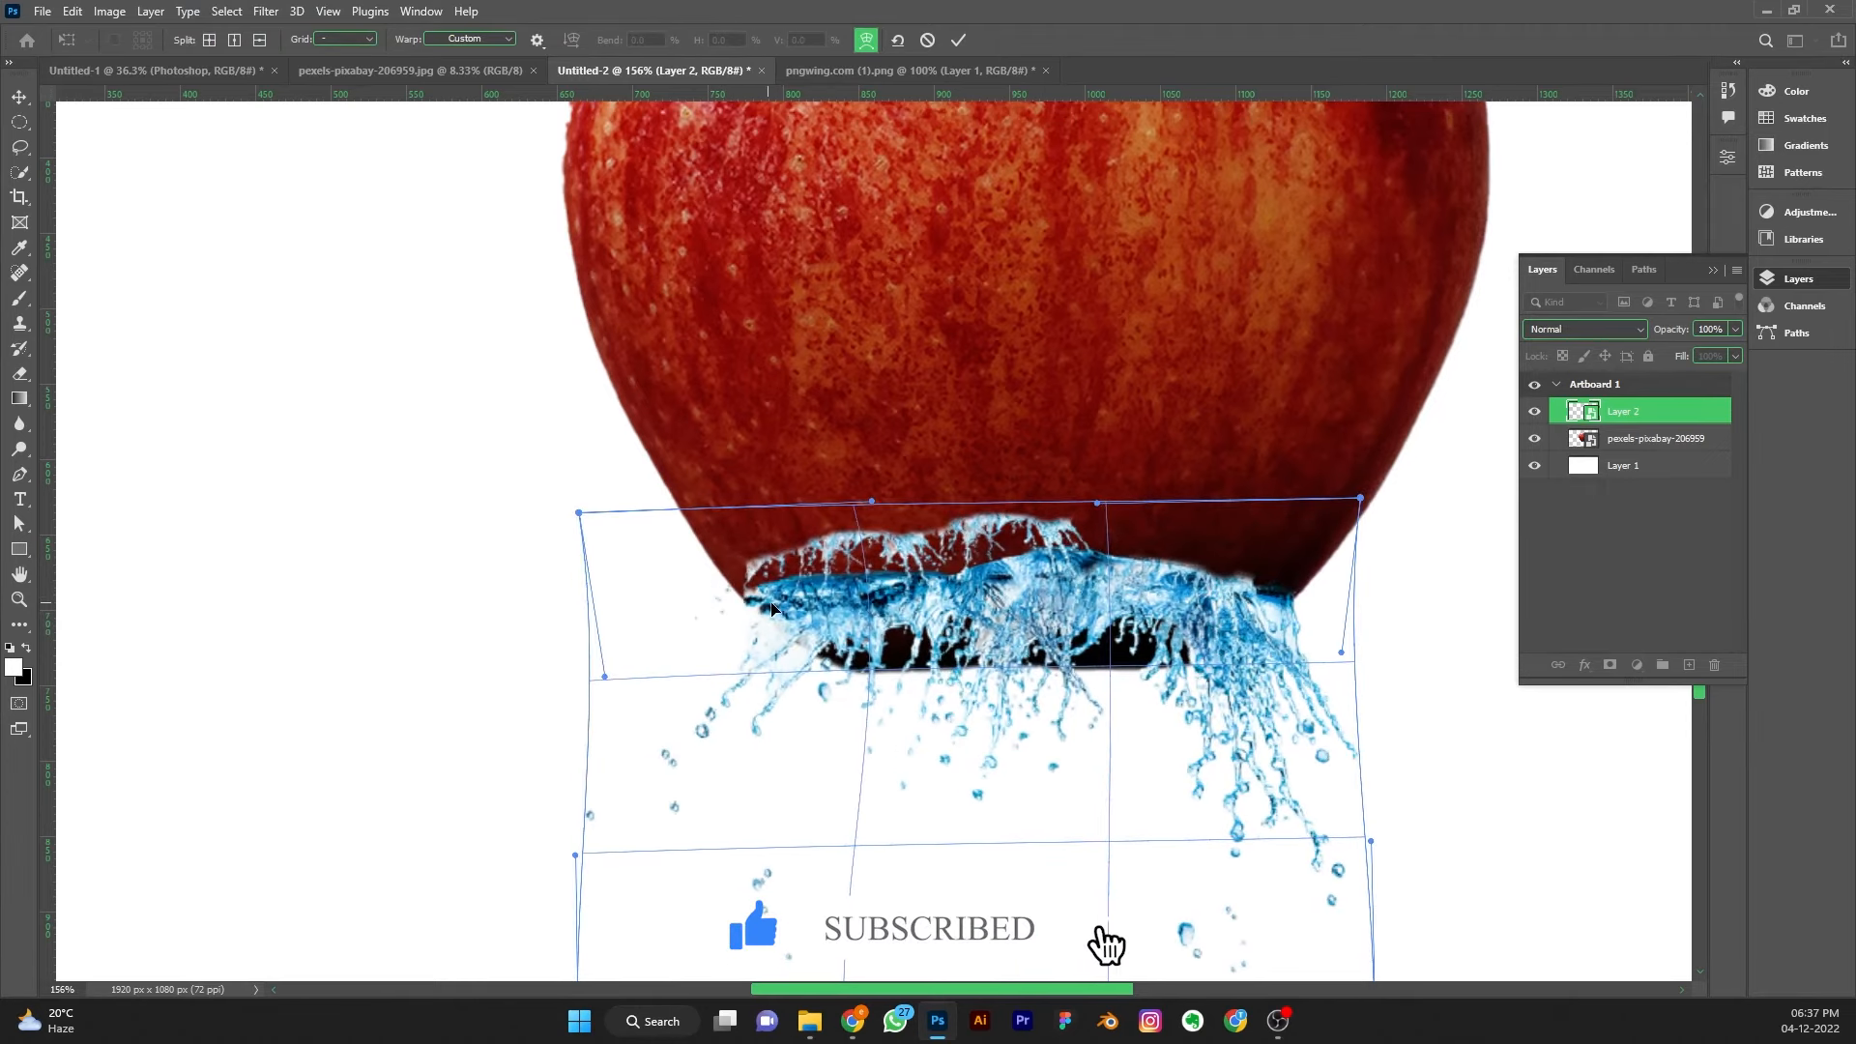
{"action": "left_click_drag", "start_coordinate": [1298, 615], "coordinate": [1283, 619]}
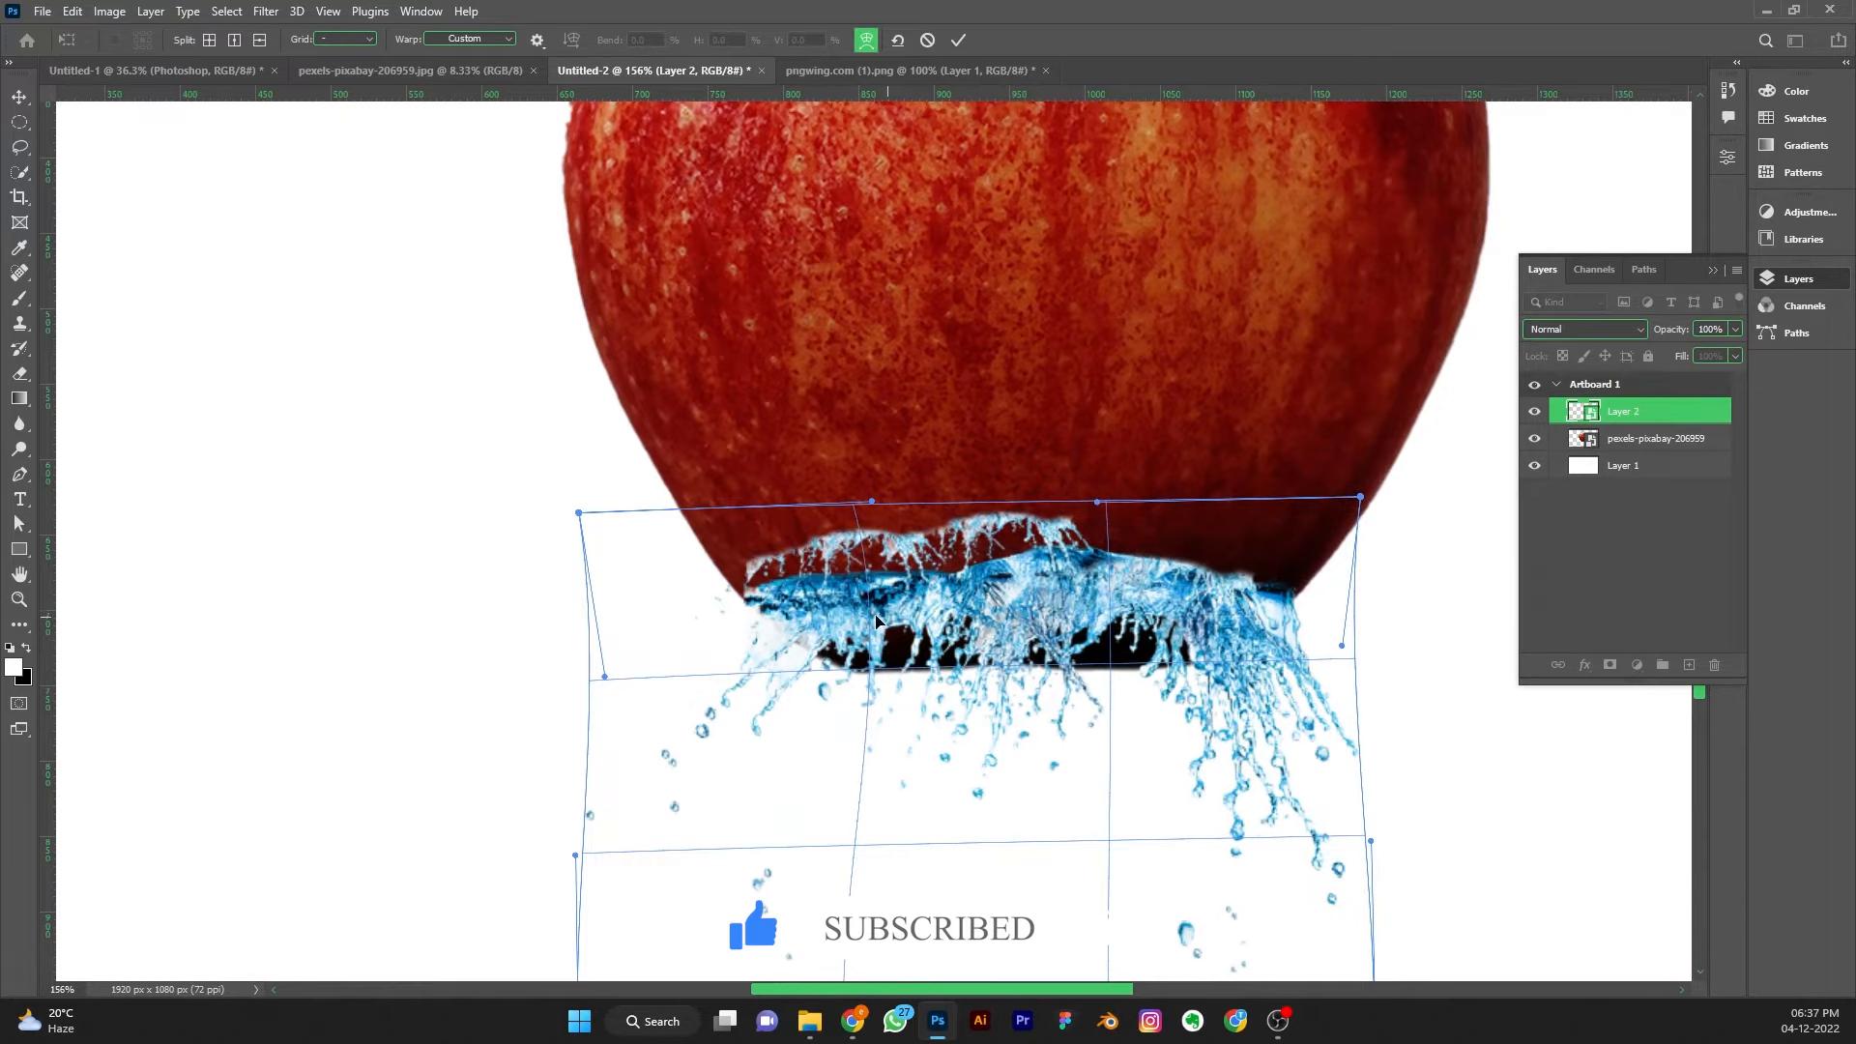
{"action": "scroll", "coordinate": [951, 580], "scroll_direction": "down", "scroll_amount": 4}
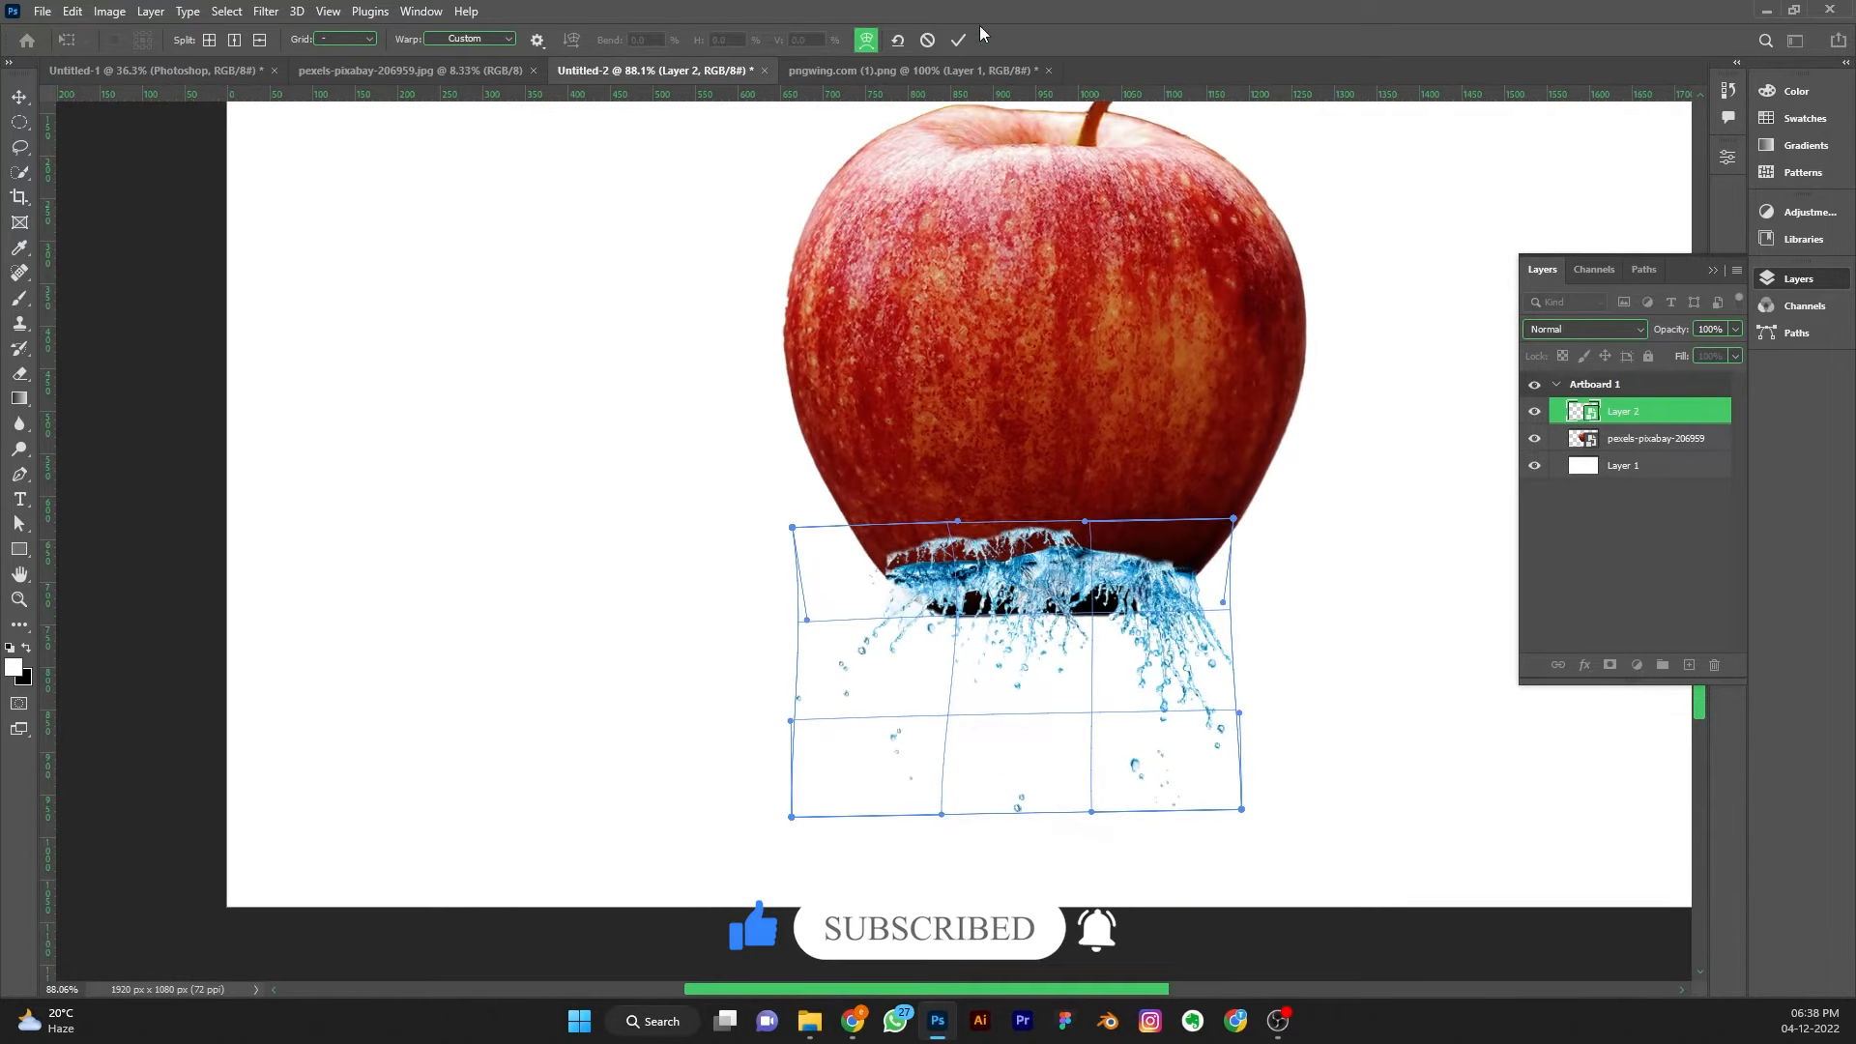
{"action": "left_click", "coordinate": [958, 40]}
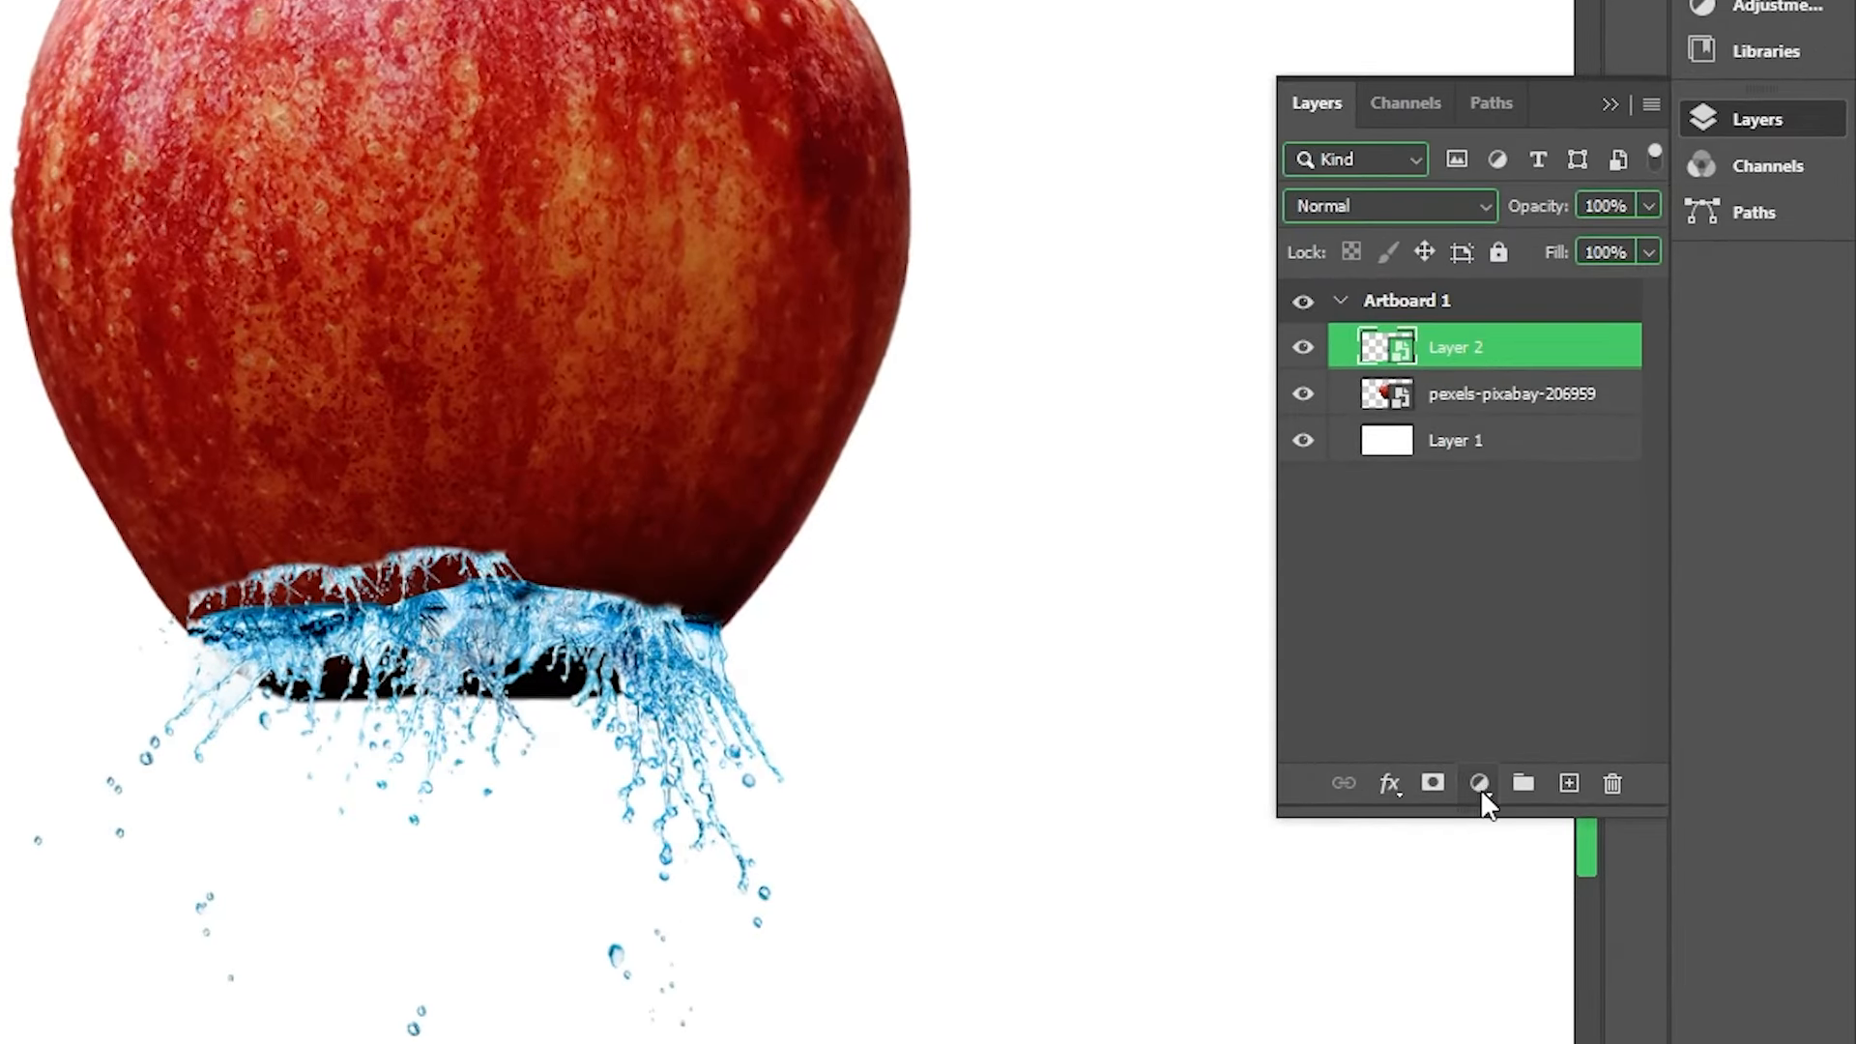
Add a Hue/Saturation adjustment with Colorize enabled and clip it to the splash layer
{"action": "left_click", "coordinate": [1479, 783]}
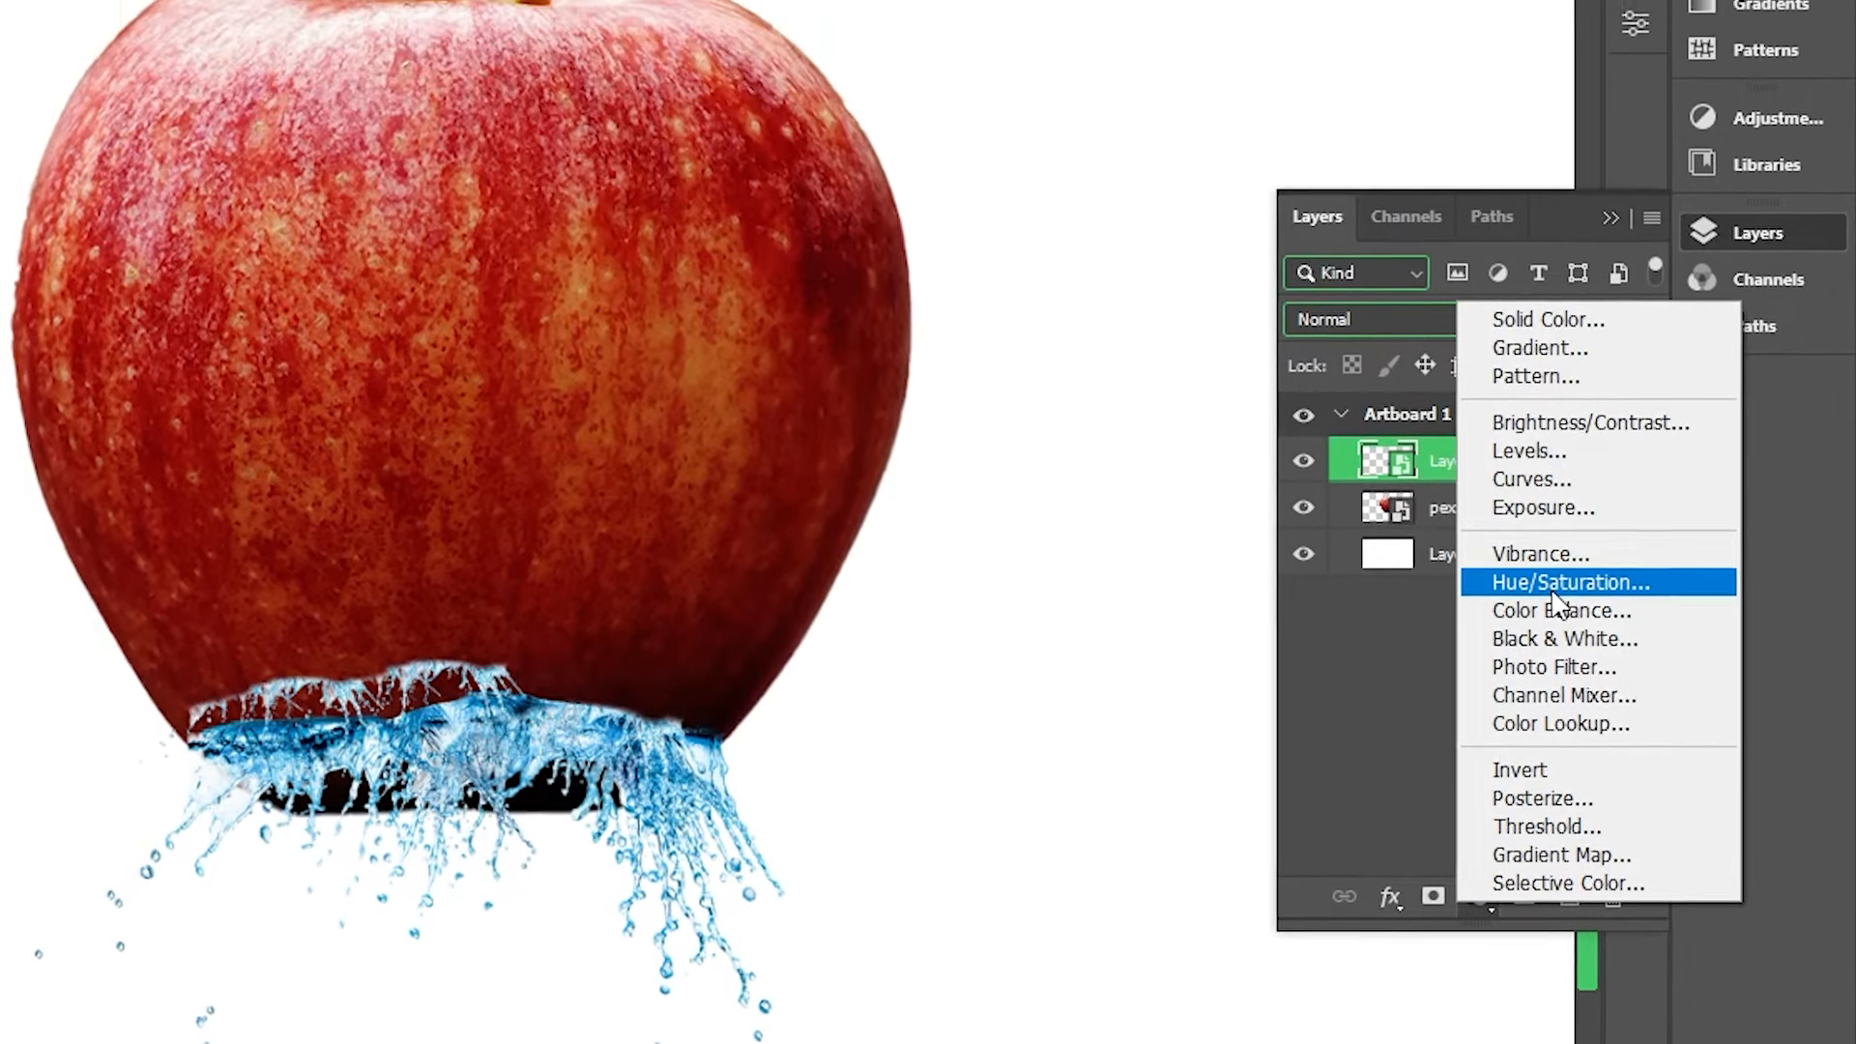
{"action": "left_click", "coordinate": [1549, 470]}
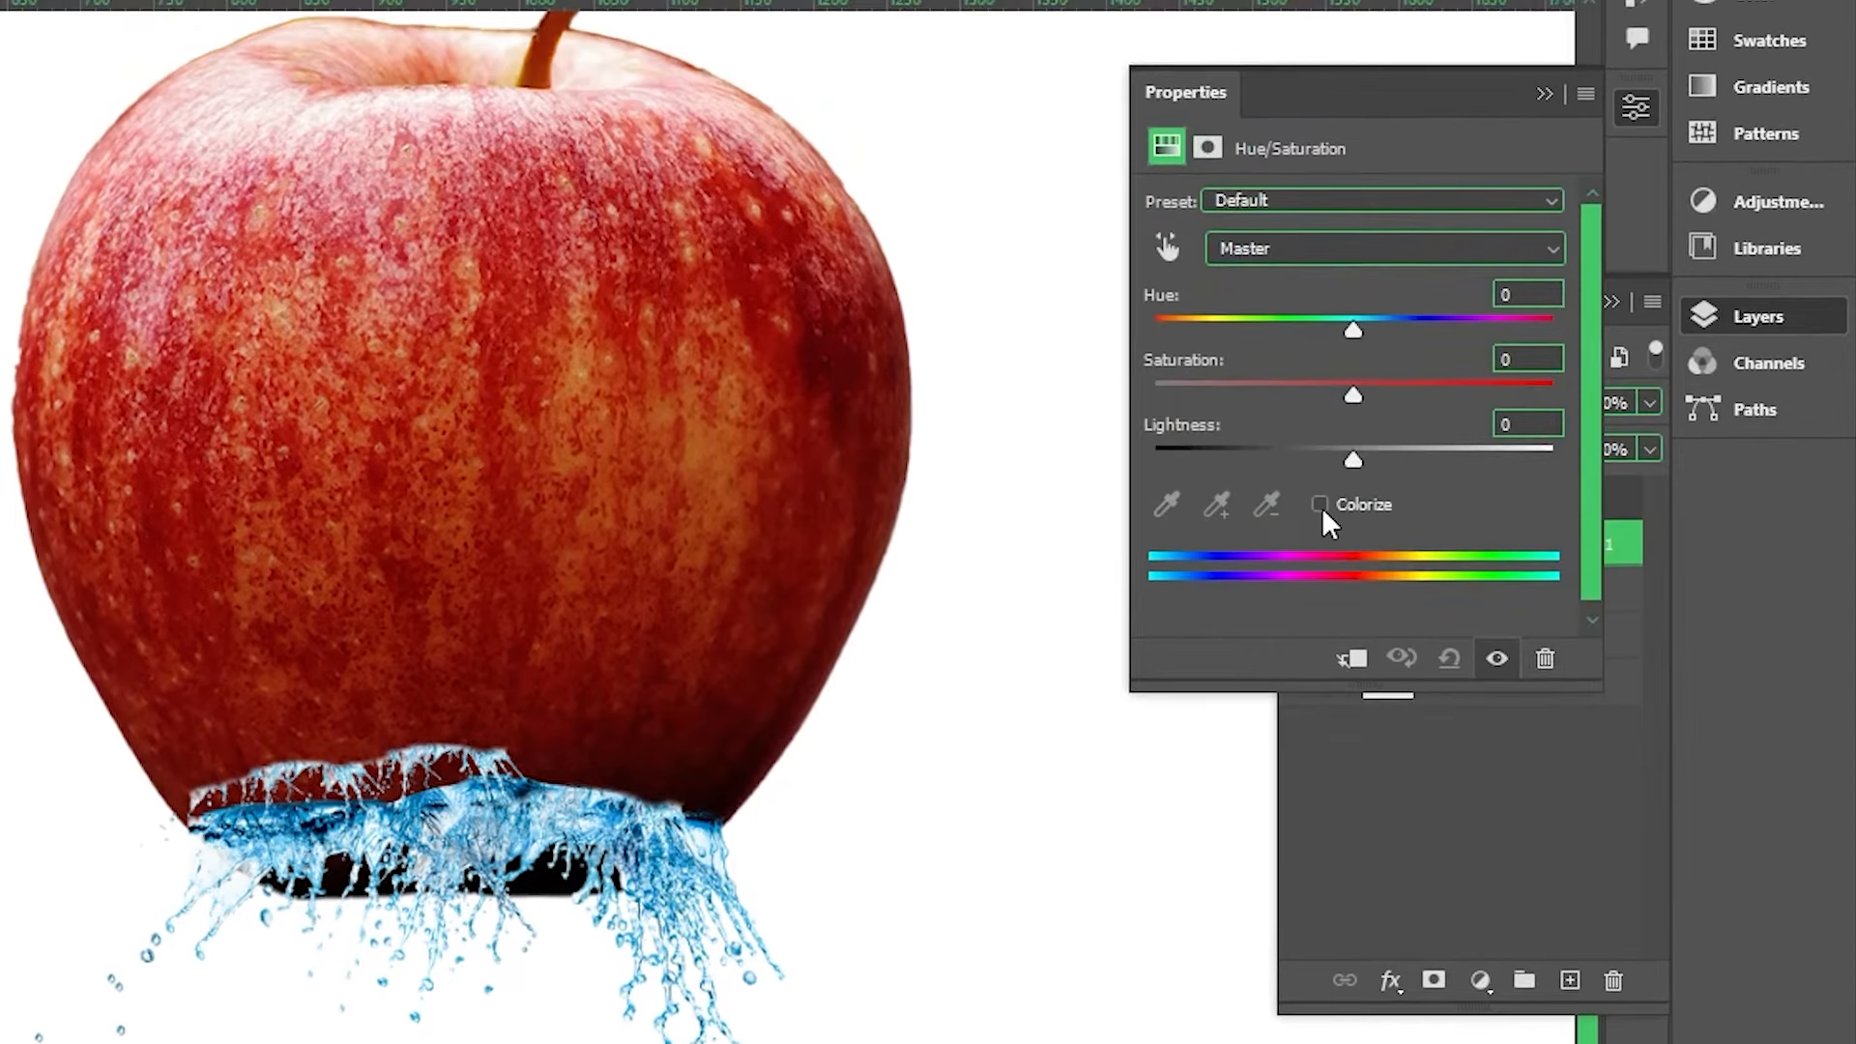
{"action": "left_click", "coordinate": [1321, 505]}
{"action": "left_click", "coordinate": [1365, 663]}
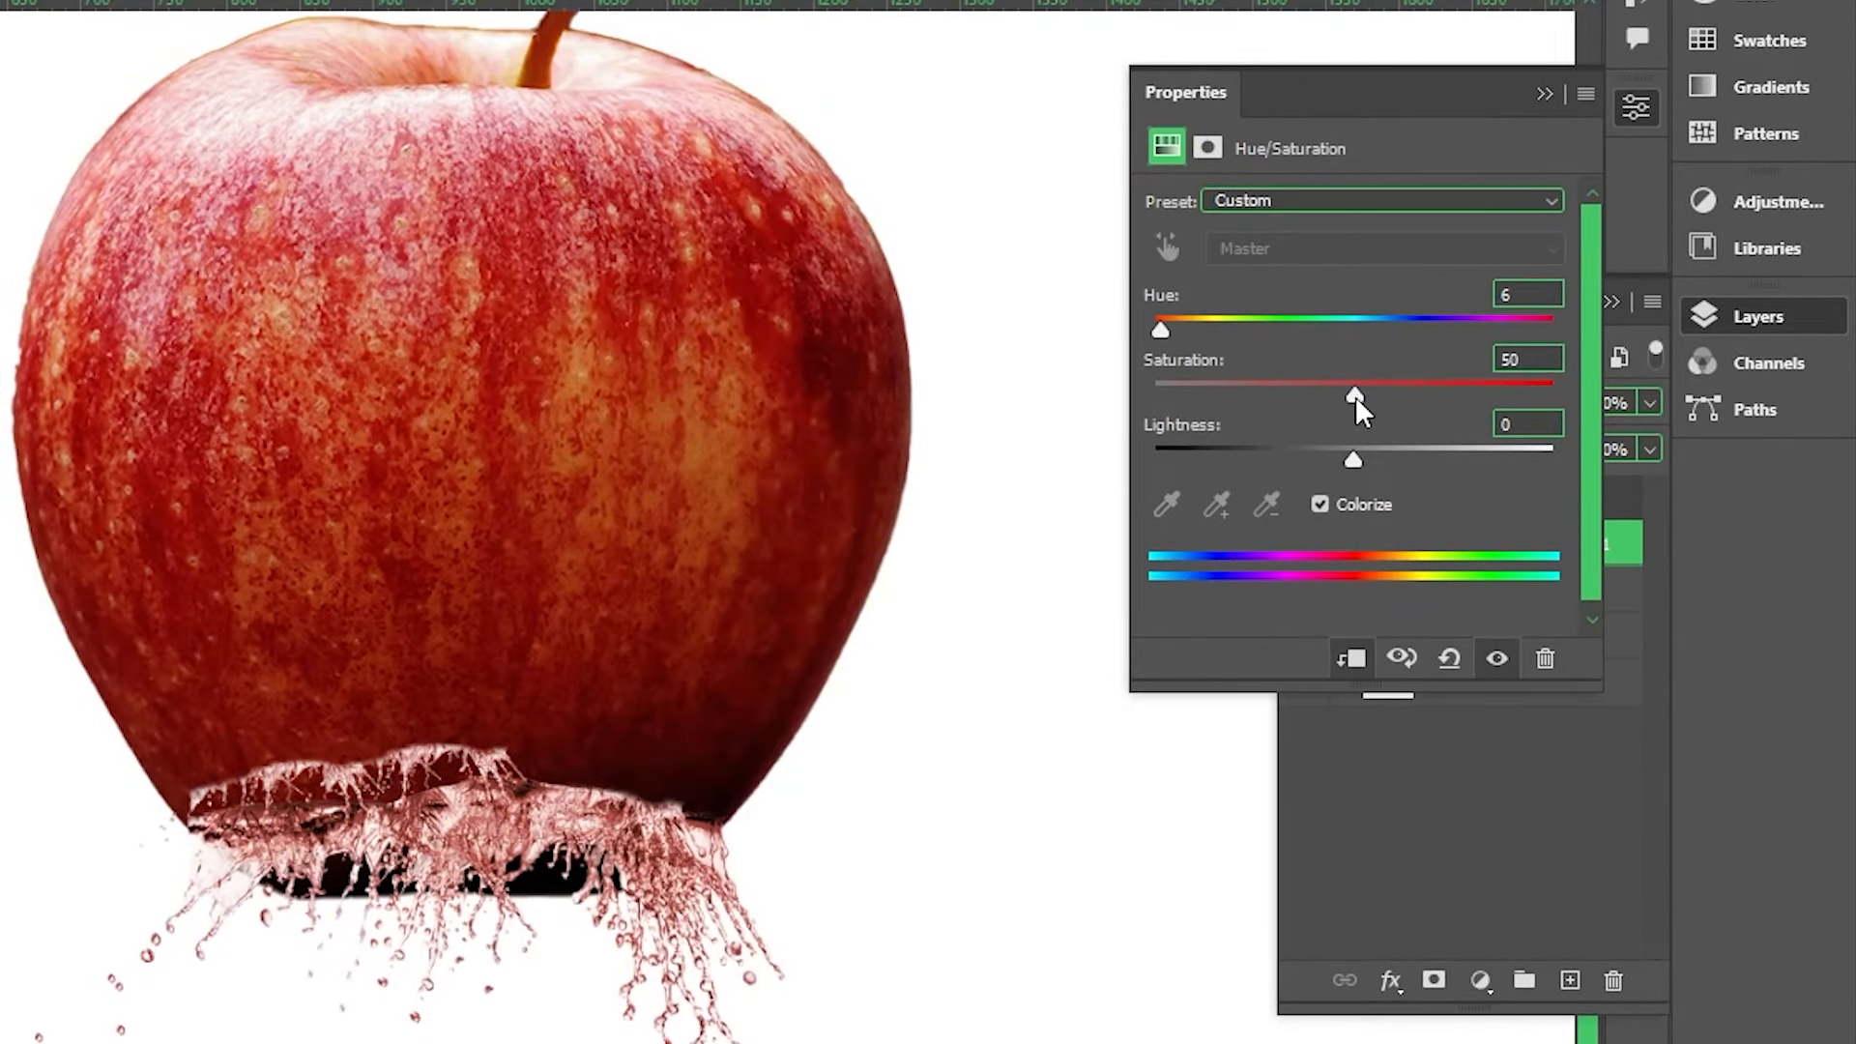
Tint the splash apple red with hue 9, saturation 88 and lightness -47
{"action": "left_click_drag", "start_coordinate": [1413, 396], "coordinate": [1457, 398]}
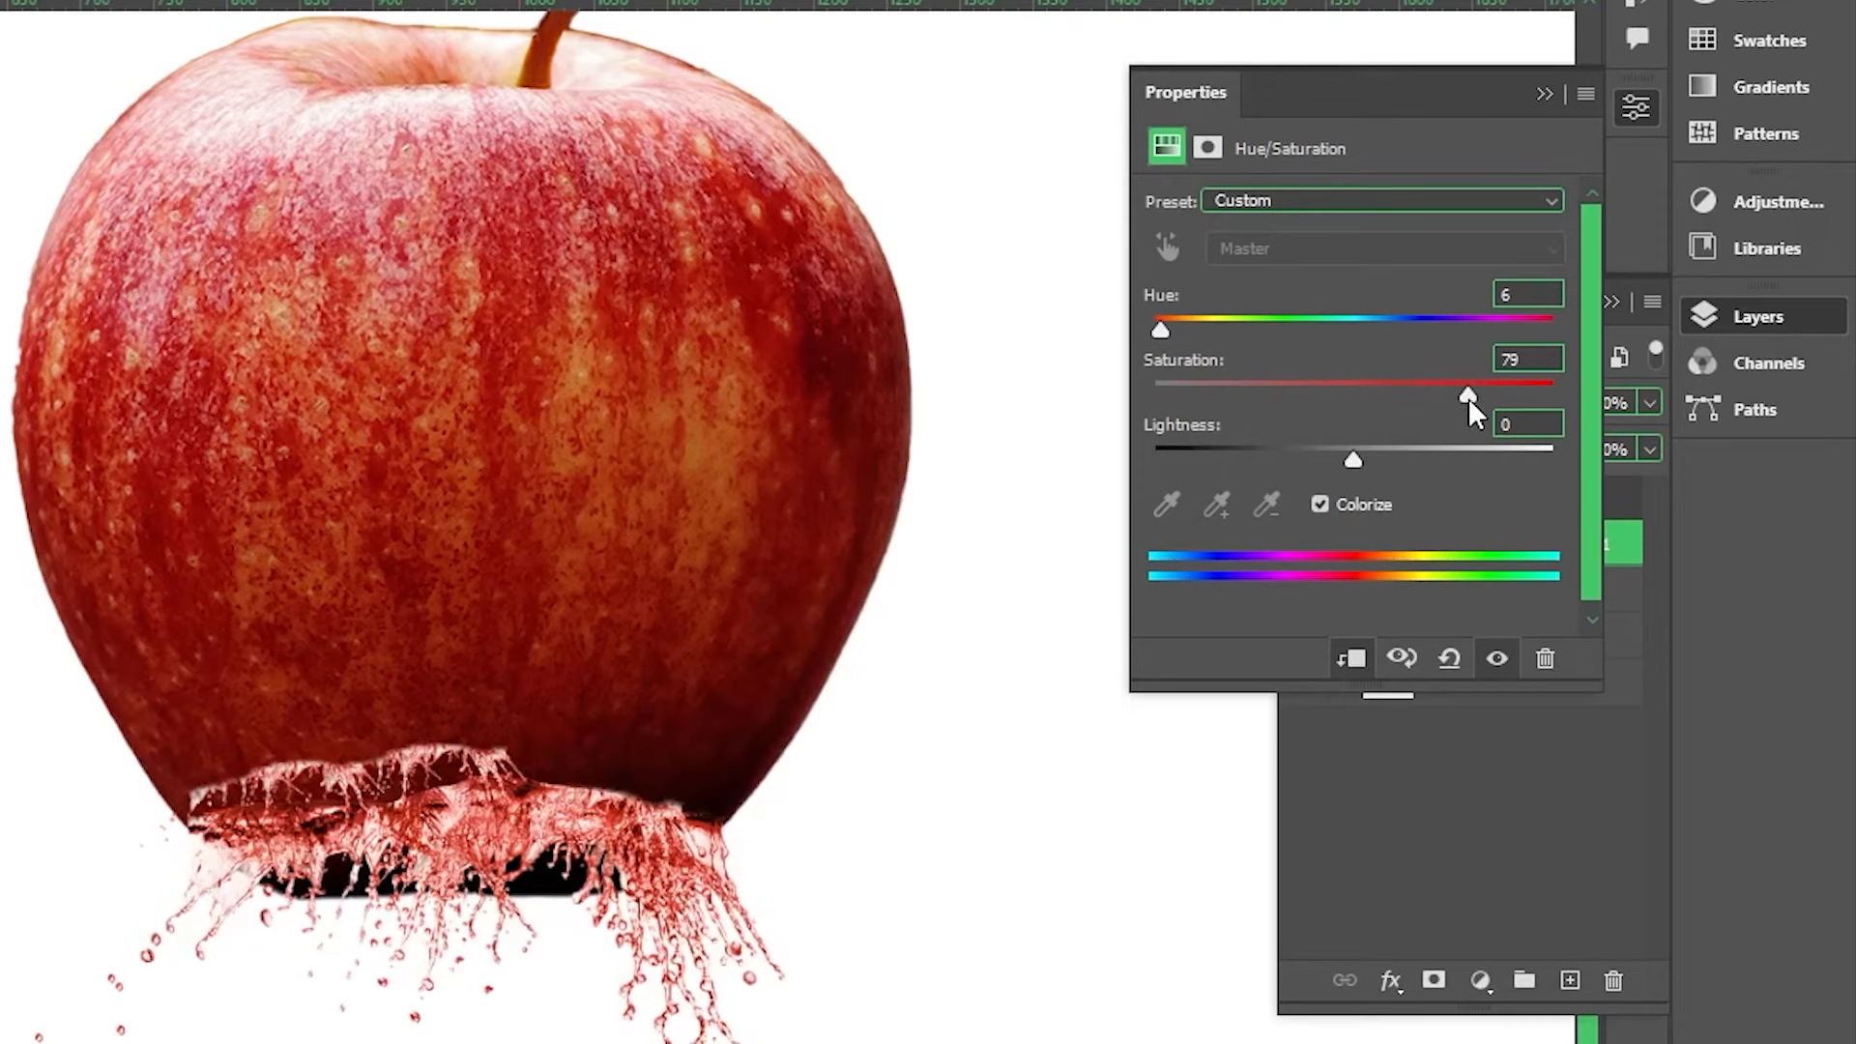
{"action": "left_click_drag", "start_coordinate": [1349, 466], "coordinate": [1317, 468]}
{"action": "mouse_move", "coordinate": [1163, 330]}
{"action": "left_mouse_down"}
{"action": "mouse_move", "coordinate": [1180, 331]}
{"action": "mouse_move", "coordinate": [1165, 330]}
{"action": "left_mouse_up"}
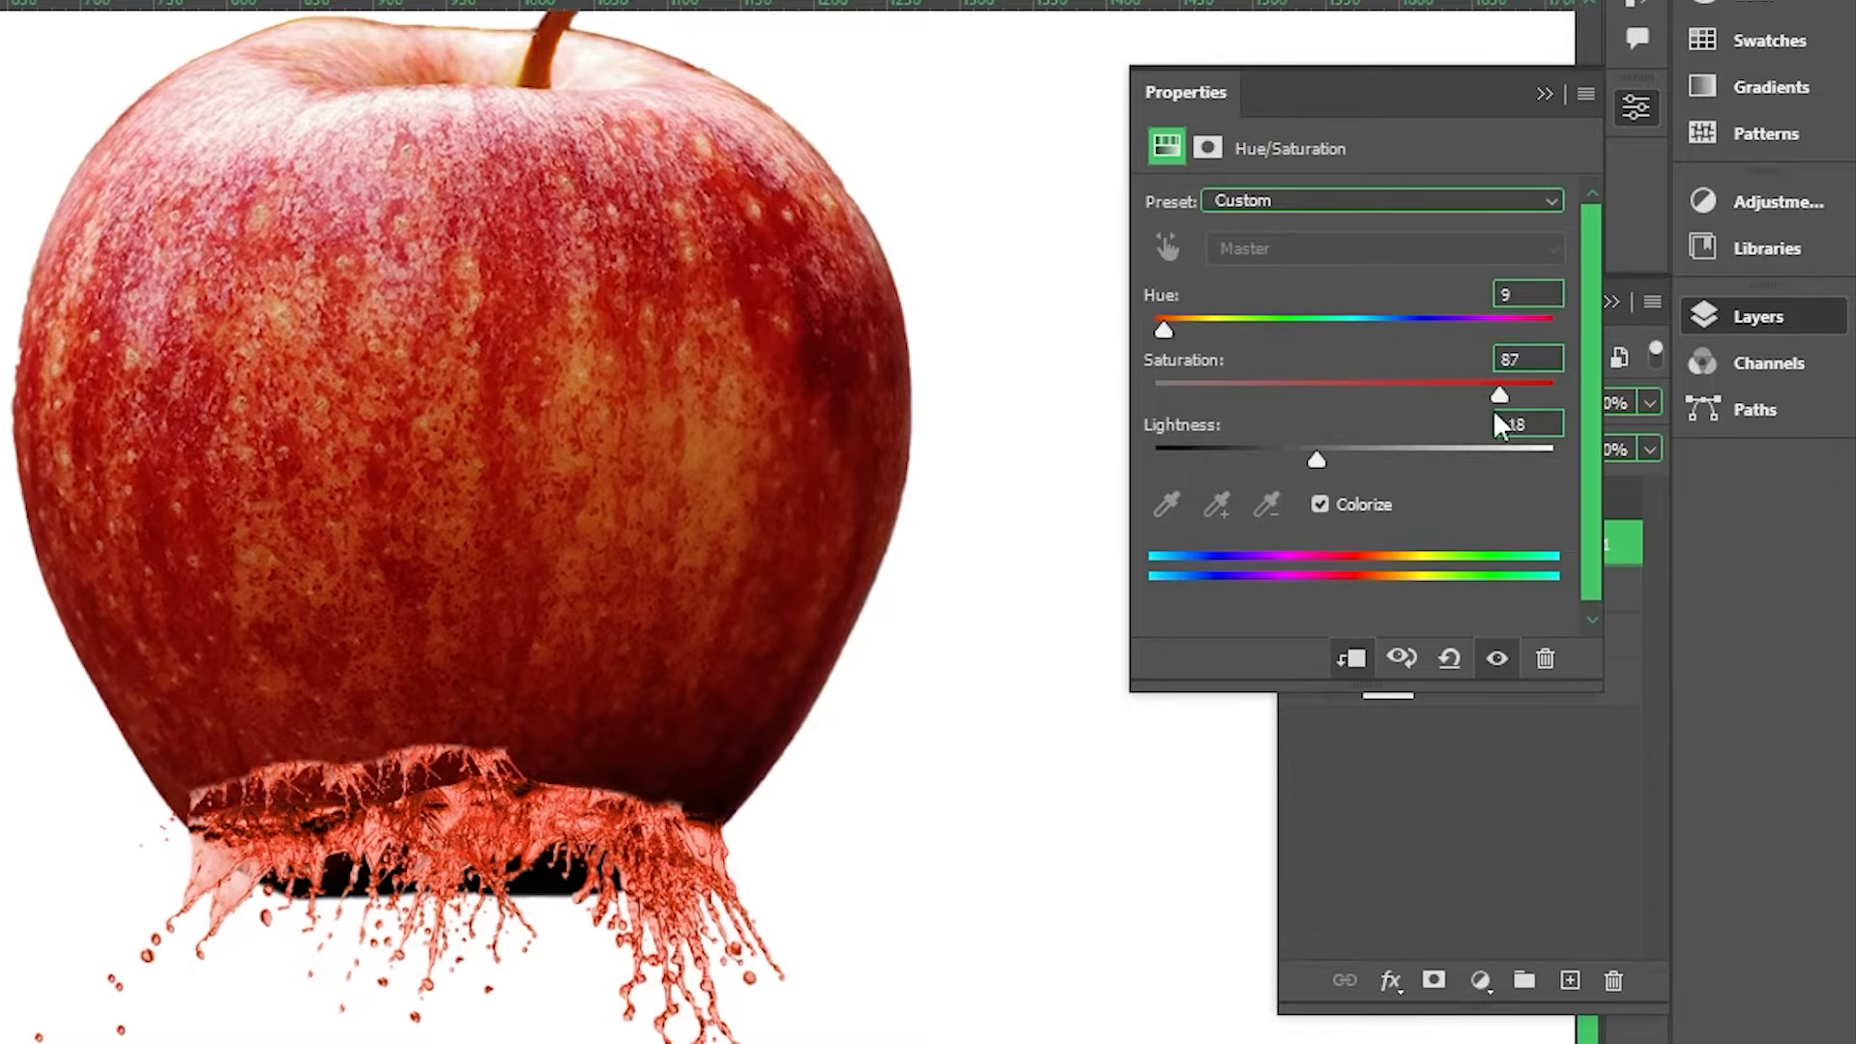
{"action": "left_click_drag", "start_coordinate": [1320, 457], "coordinate": [1290, 457]}
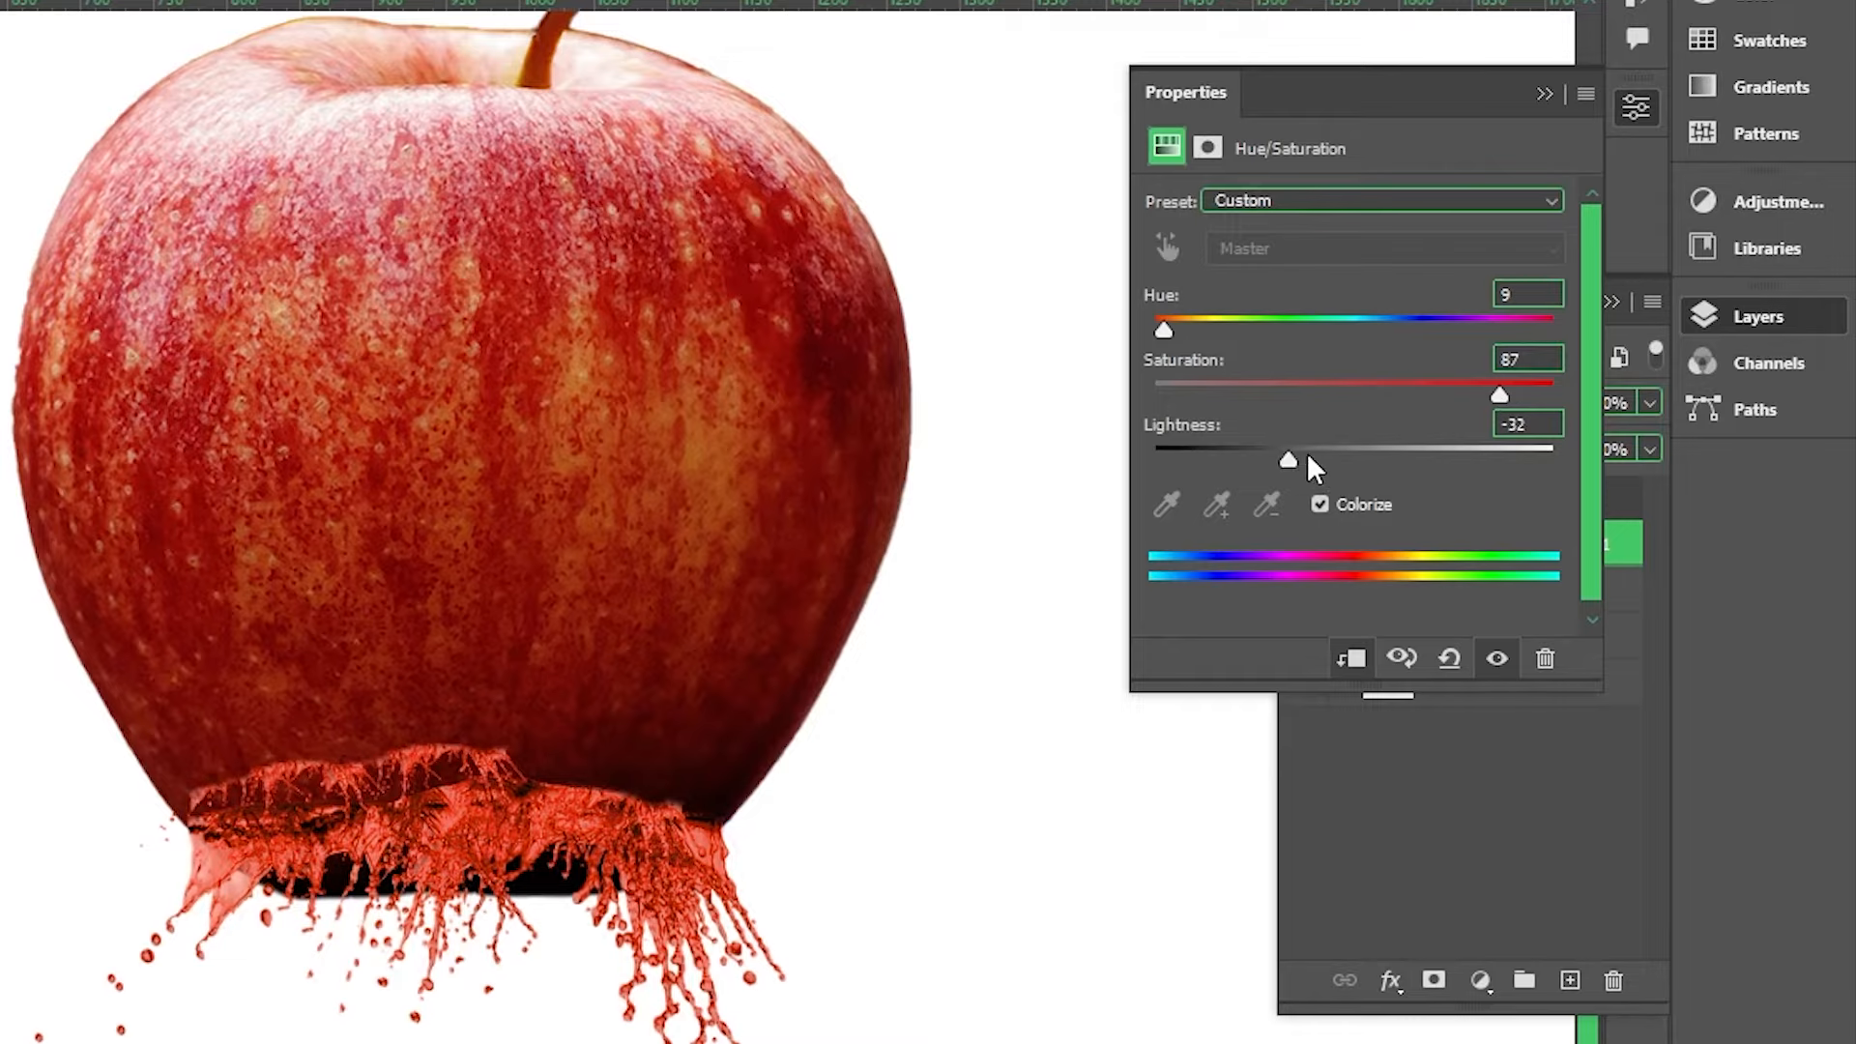
{"action": "left_click_drag", "start_coordinate": [1291, 456], "coordinate": [1261, 455]}
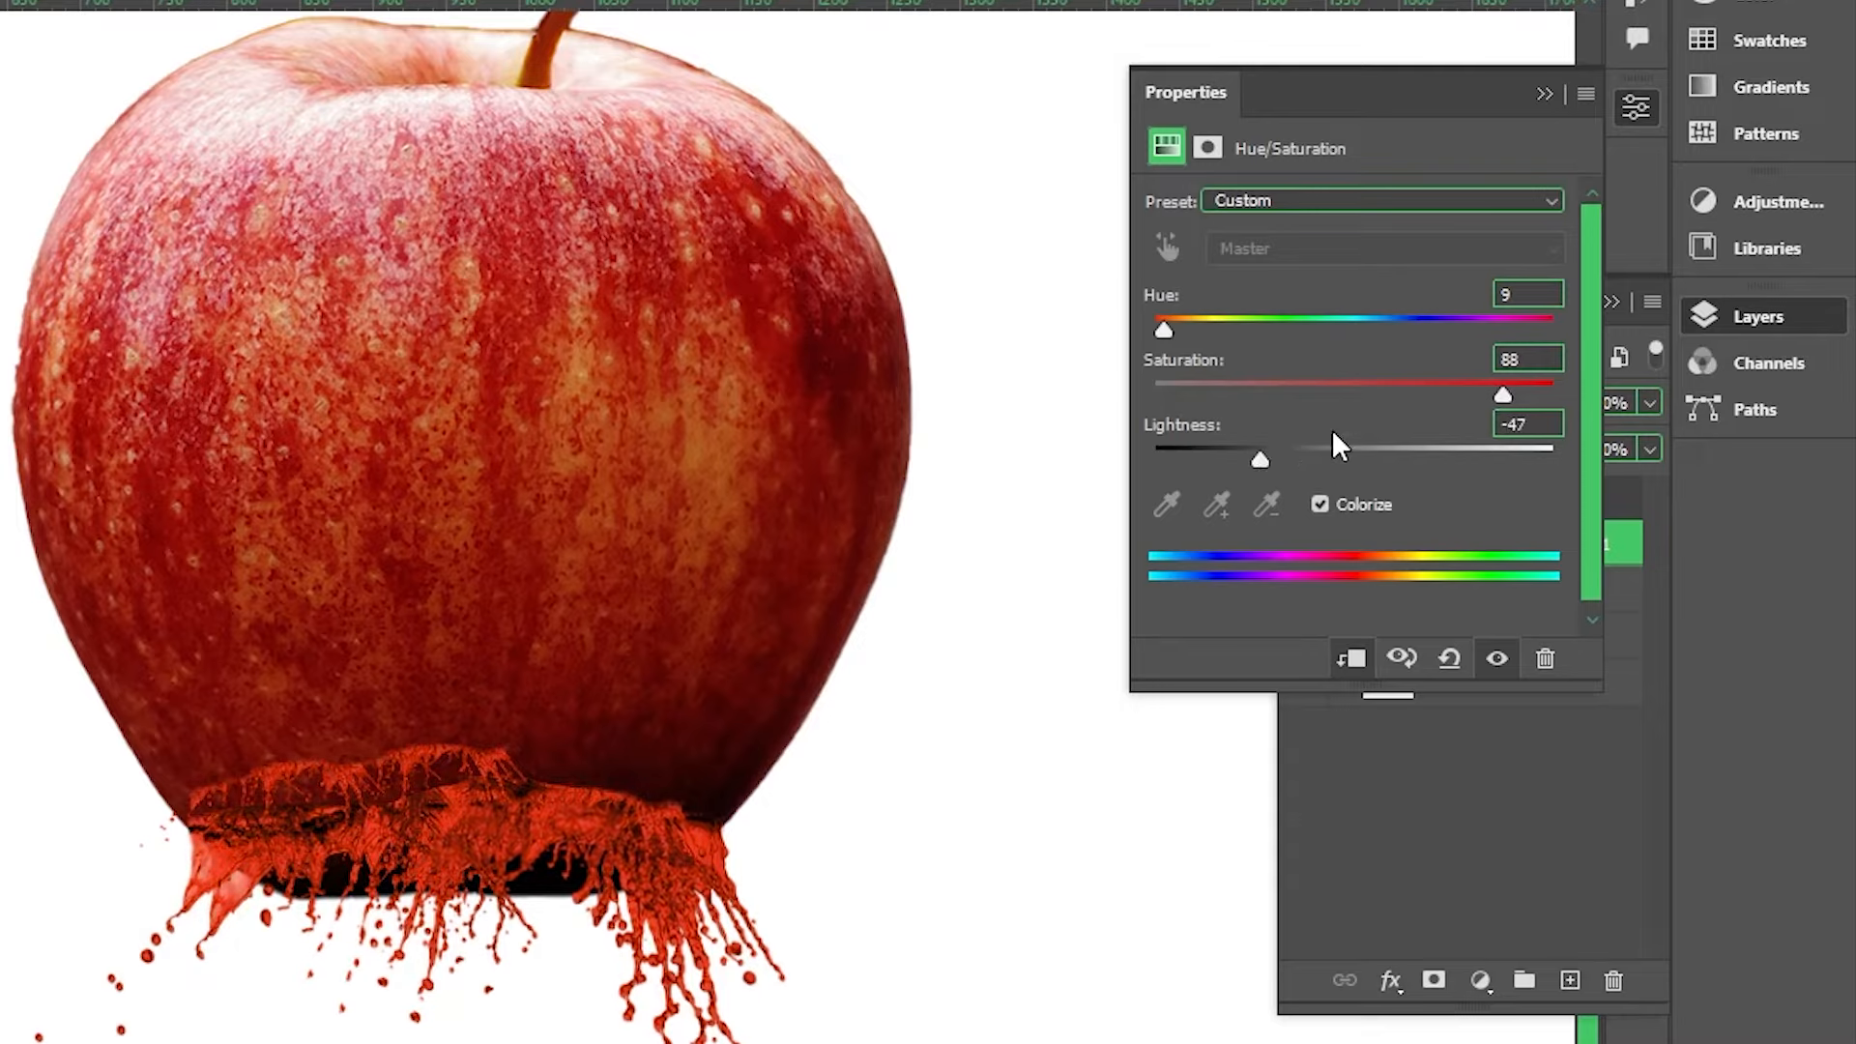
{"action": "left_click", "coordinate": [1537, 93]}
Stretch the red splash to about 61% width and 93% height, keeping it aligned with the apple's base
{"action": "left_click", "coordinate": [684, 847]}
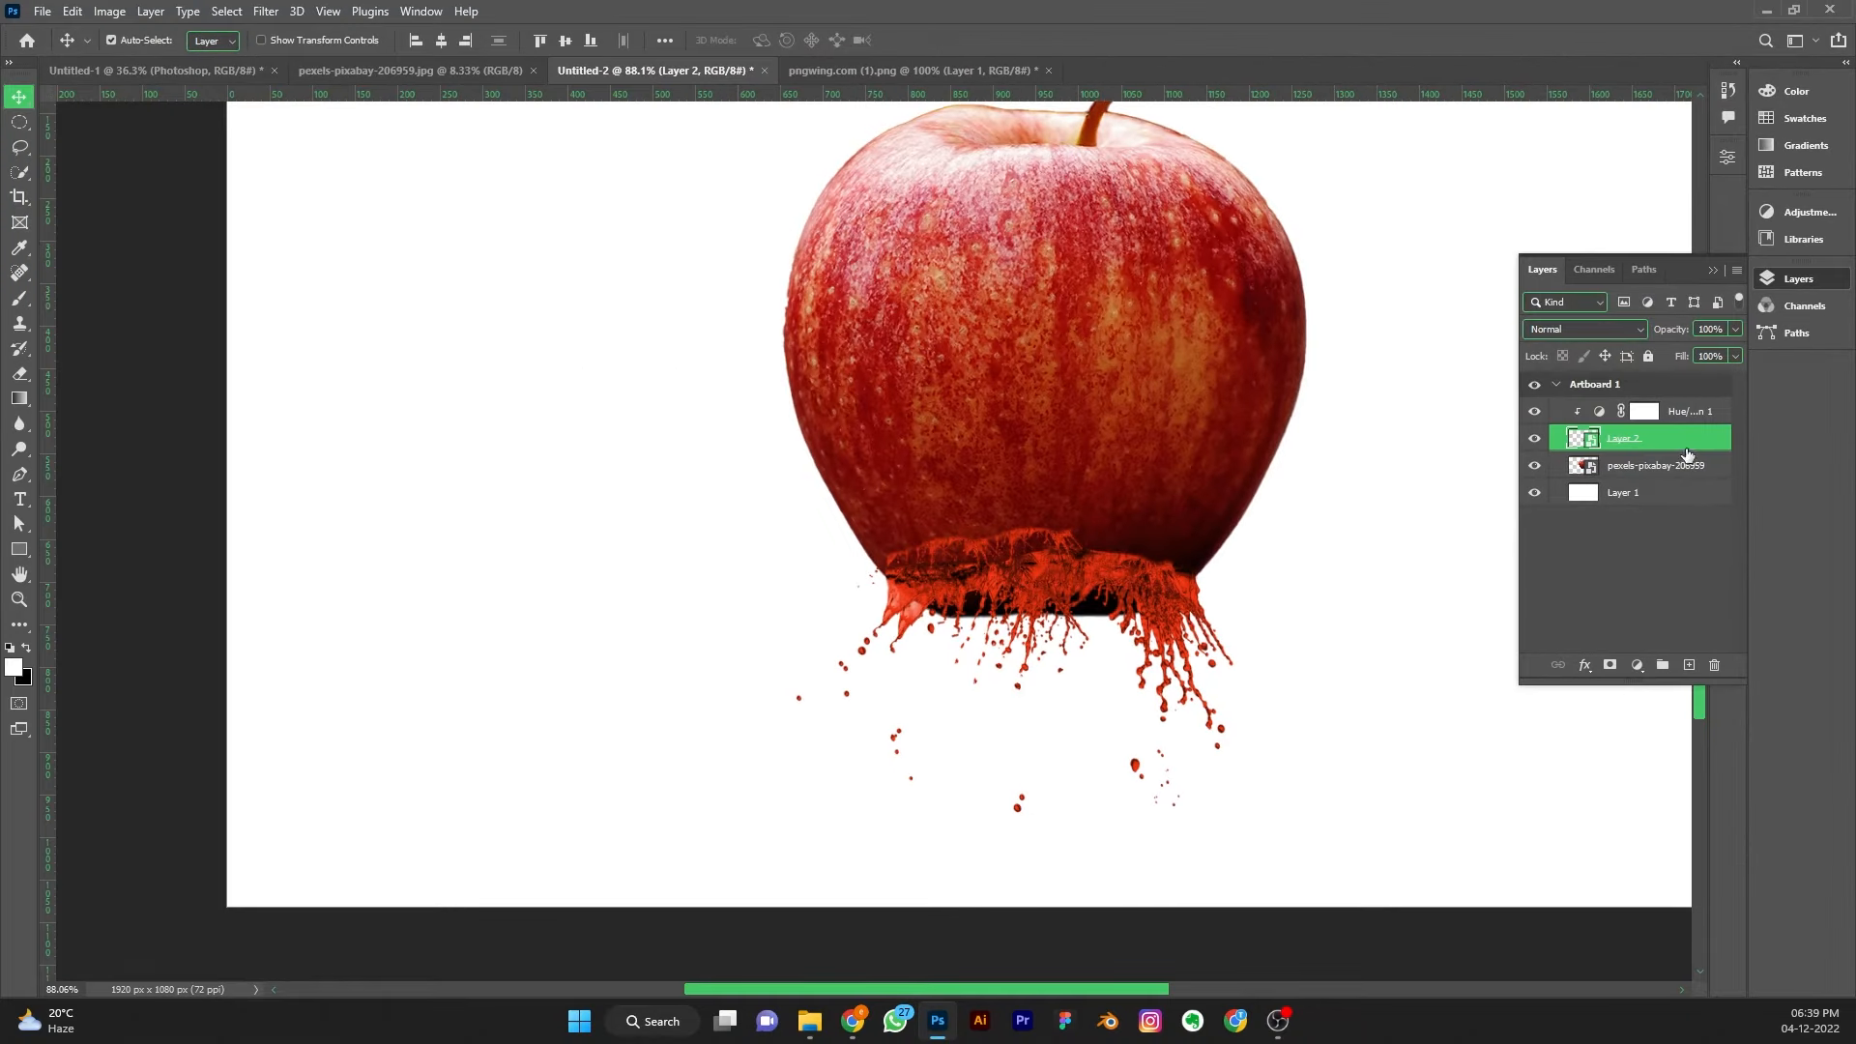
{"action": "key", "text": "ctrl+t"}
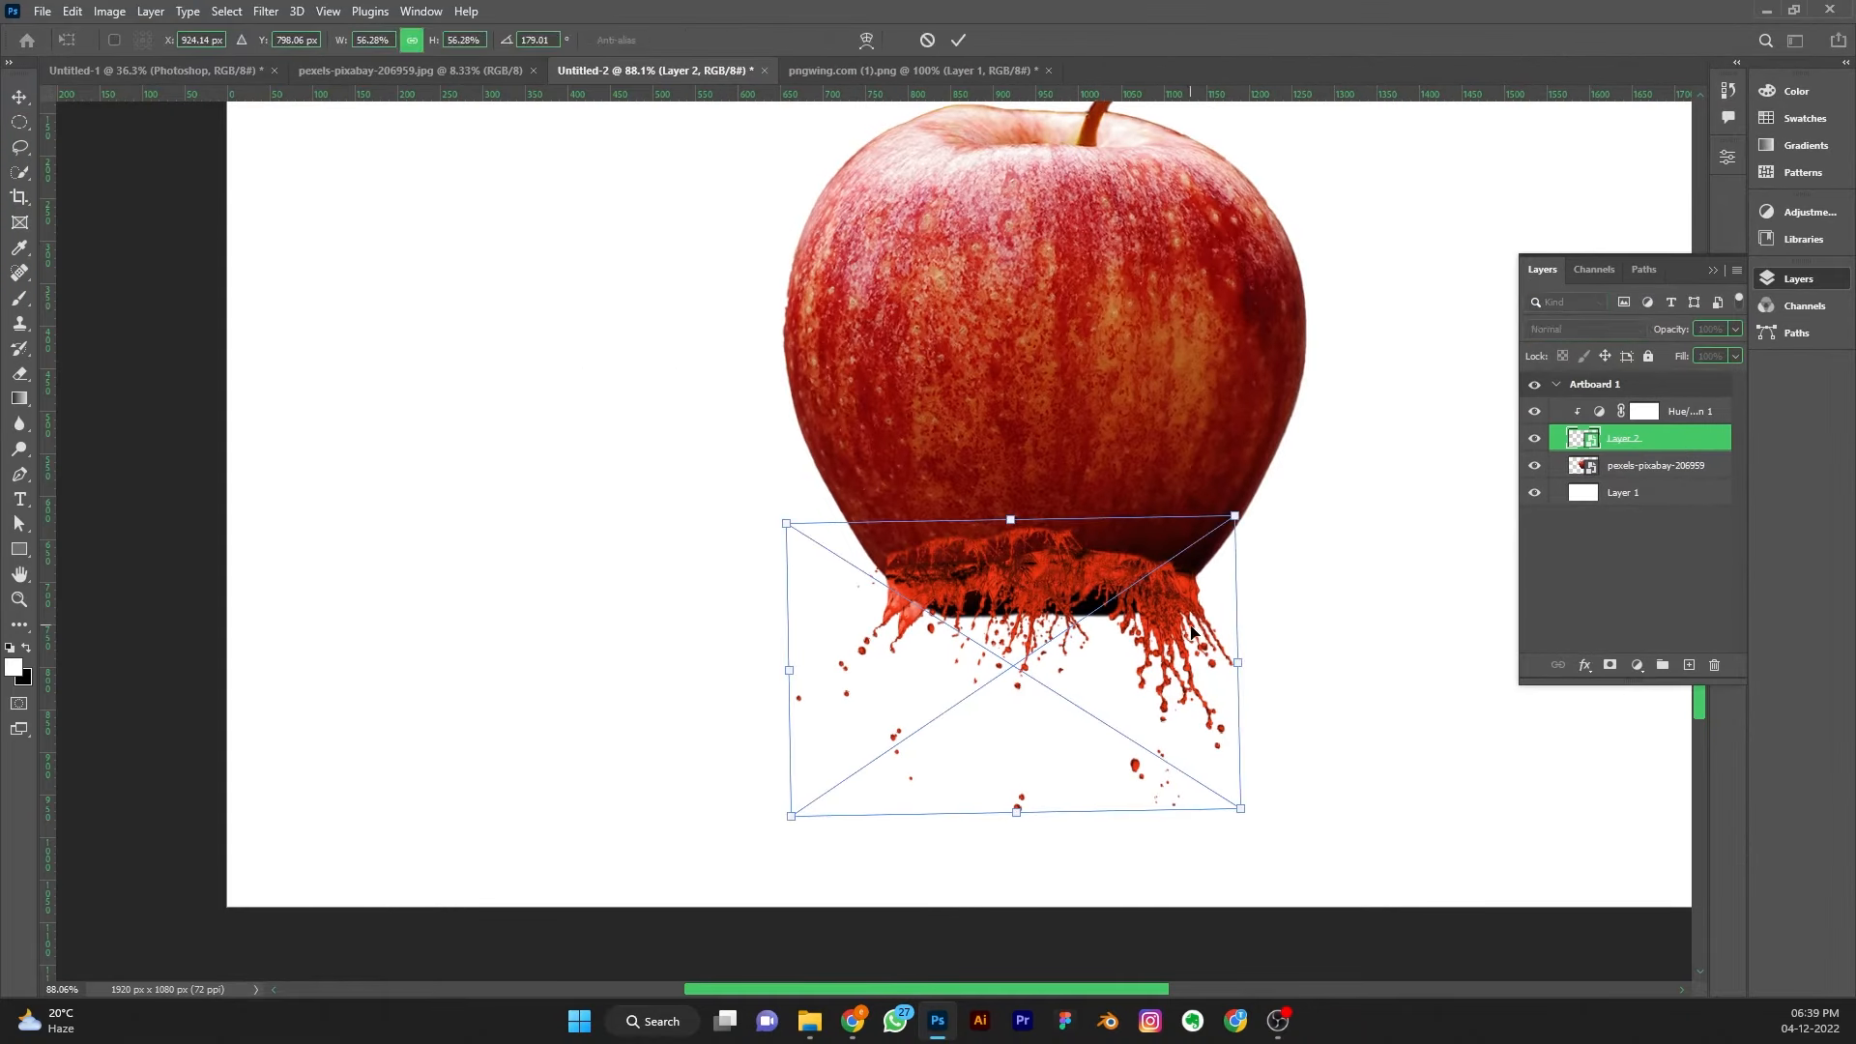
{"action": "left_click_drag", "start_coordinate": [1245, 657], "coordinate": [1348, 626]}
{"action": "left_click_drag", "start_coordinate": [1137, 557], "coordinate": [1138, 618]}
{"action": "scroll", "coordinate": [1138, 618], "scroll_direction": "down", "scroll_amount": 2}
{"action": "left_click_drag", "start_coordinate": [1269, 678], "coordinate": [1218, 679]}
{"action": "left_click_drag", "start_coordinate": [850, 685], "coordinate": [914, 675]}
{"action": "left_click_drag", "start_coordinate": [1100, 609], "coordinate": [1102, 595]}
{"action": "left_click_drag", "start_coordinate": [1070, 806], "coordinate": [1071, 877]}
{"action": "left_click_drag", "start_coordinate": [1127, 585], "coordinate": [1132, 574]}
{"action": "left_click_drag", "start_coordinate": [1086, 869], "coordinate": [1074, 824]}
{"action": "left_click_drag", "start_coordinate": [1126, 592], "coordinate": [1129, 606]}
{"action": "scroll", "coordinate": [1191, 598], "scroll_direction": "up", "scroll_amount": 5}
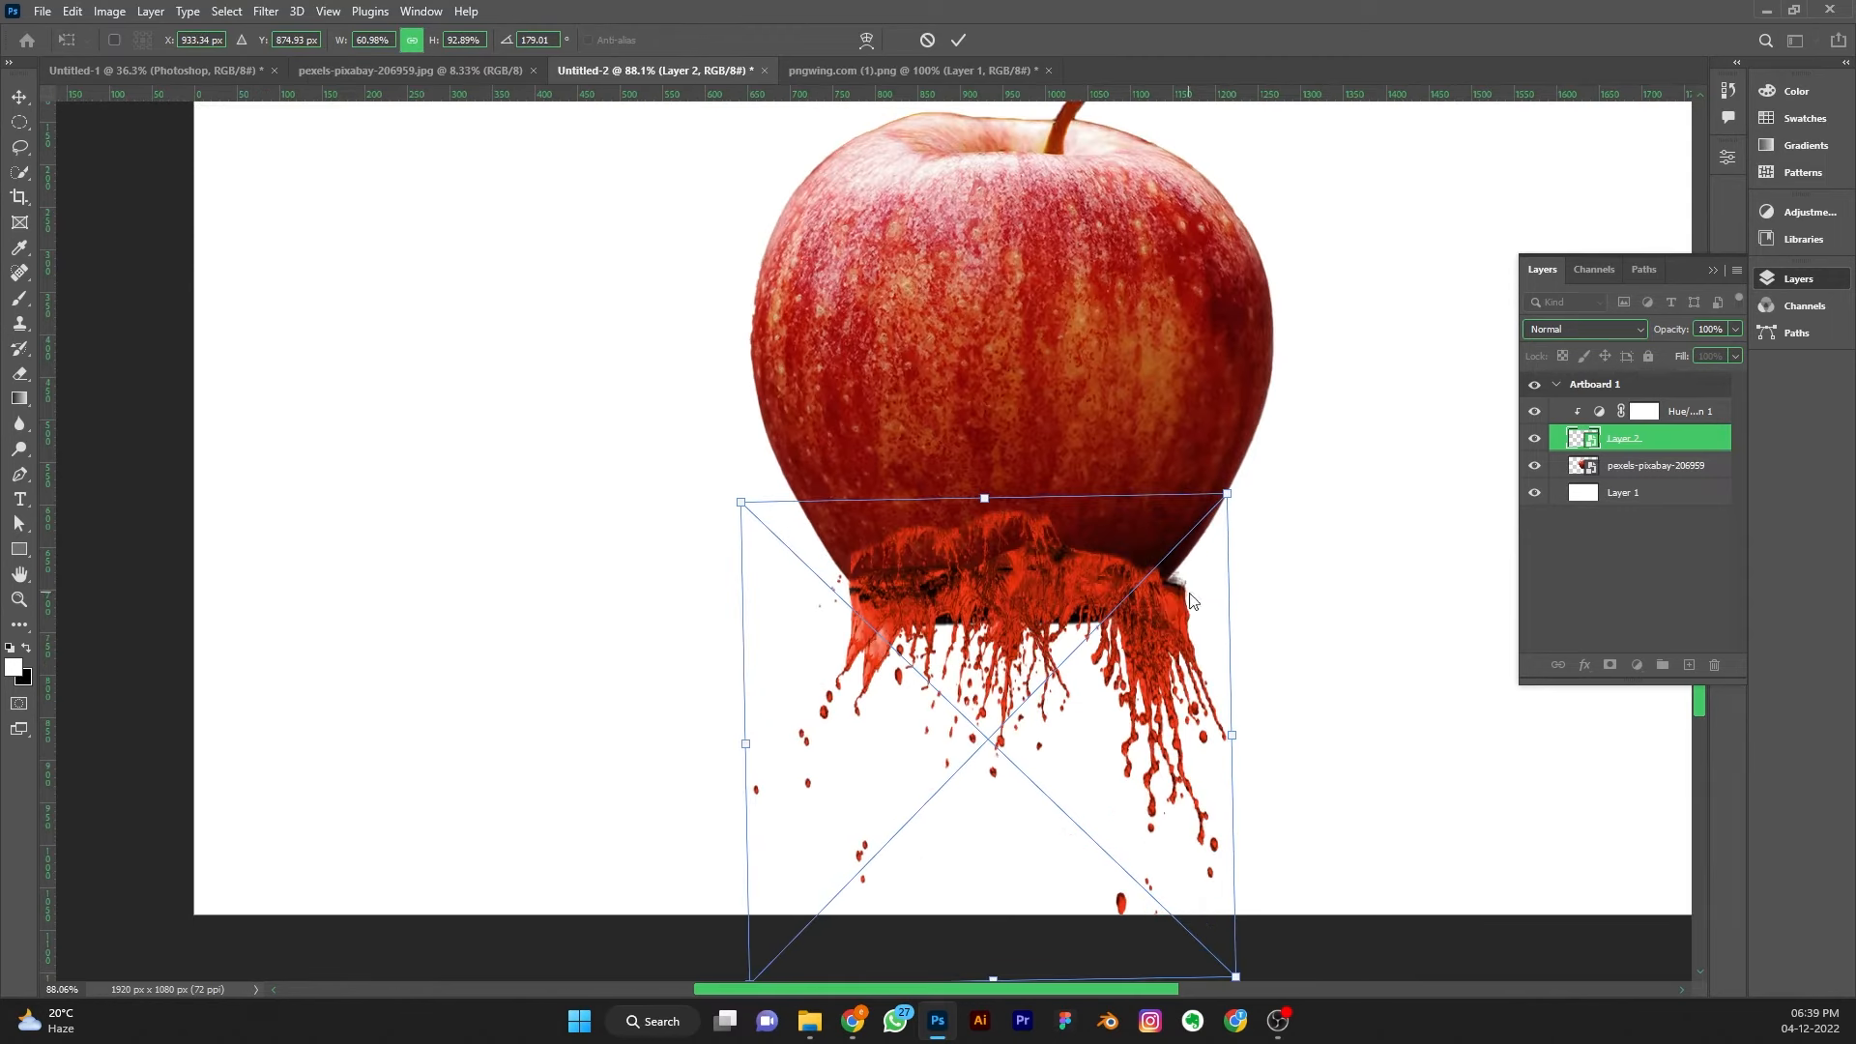
Warp both sides of the red splash inward to fit the apple's lower contour, and apply the transform
{"action": "right_click", "coordinate": [1164, 608]}
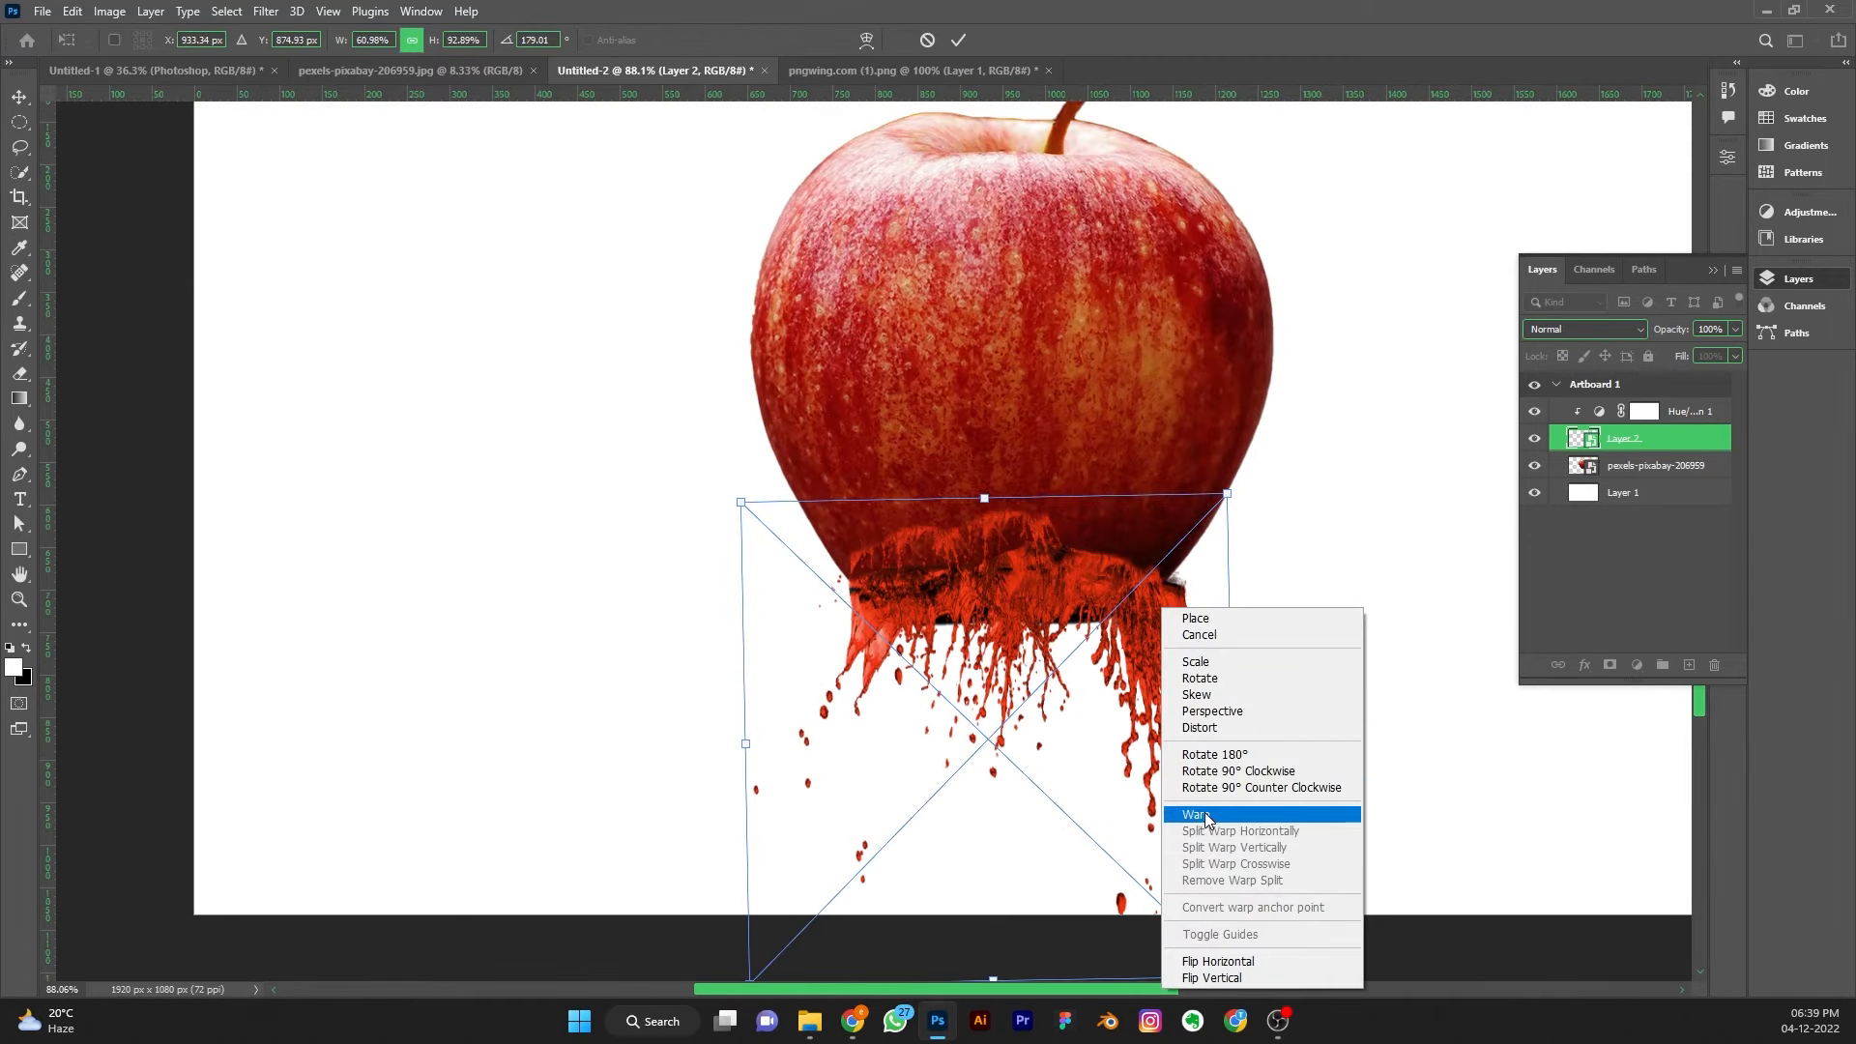
{"action": "left_click", "coordinate": [1205, 819]}
{"action": "left_click_drag", "start_coordinate": [1191, 634], "coordinate": [1175, 609]}
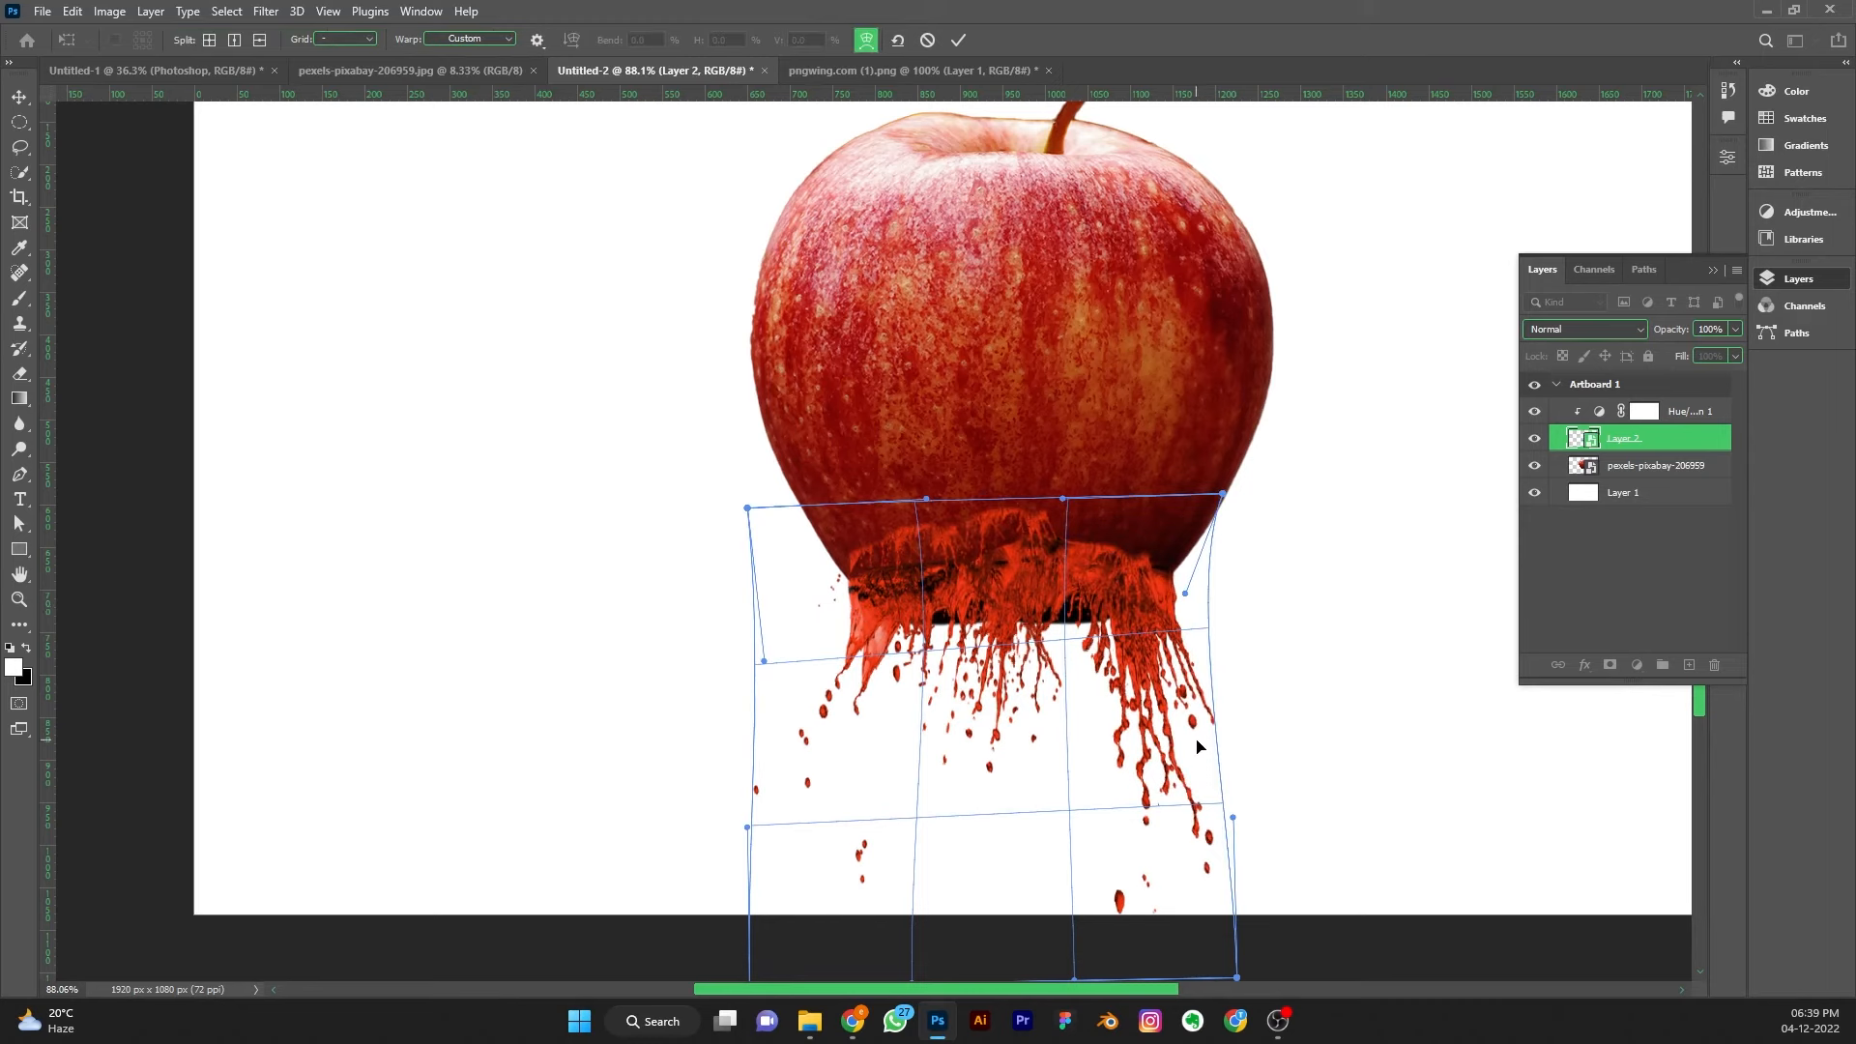
{"action": "left_click_drag", "start_coordinate": [1196, 746], "coordinate": [1180, 753]}
{"action": "left_click_drag", "start_coordinate": [843, 709], "coordinate": [856, 712]}
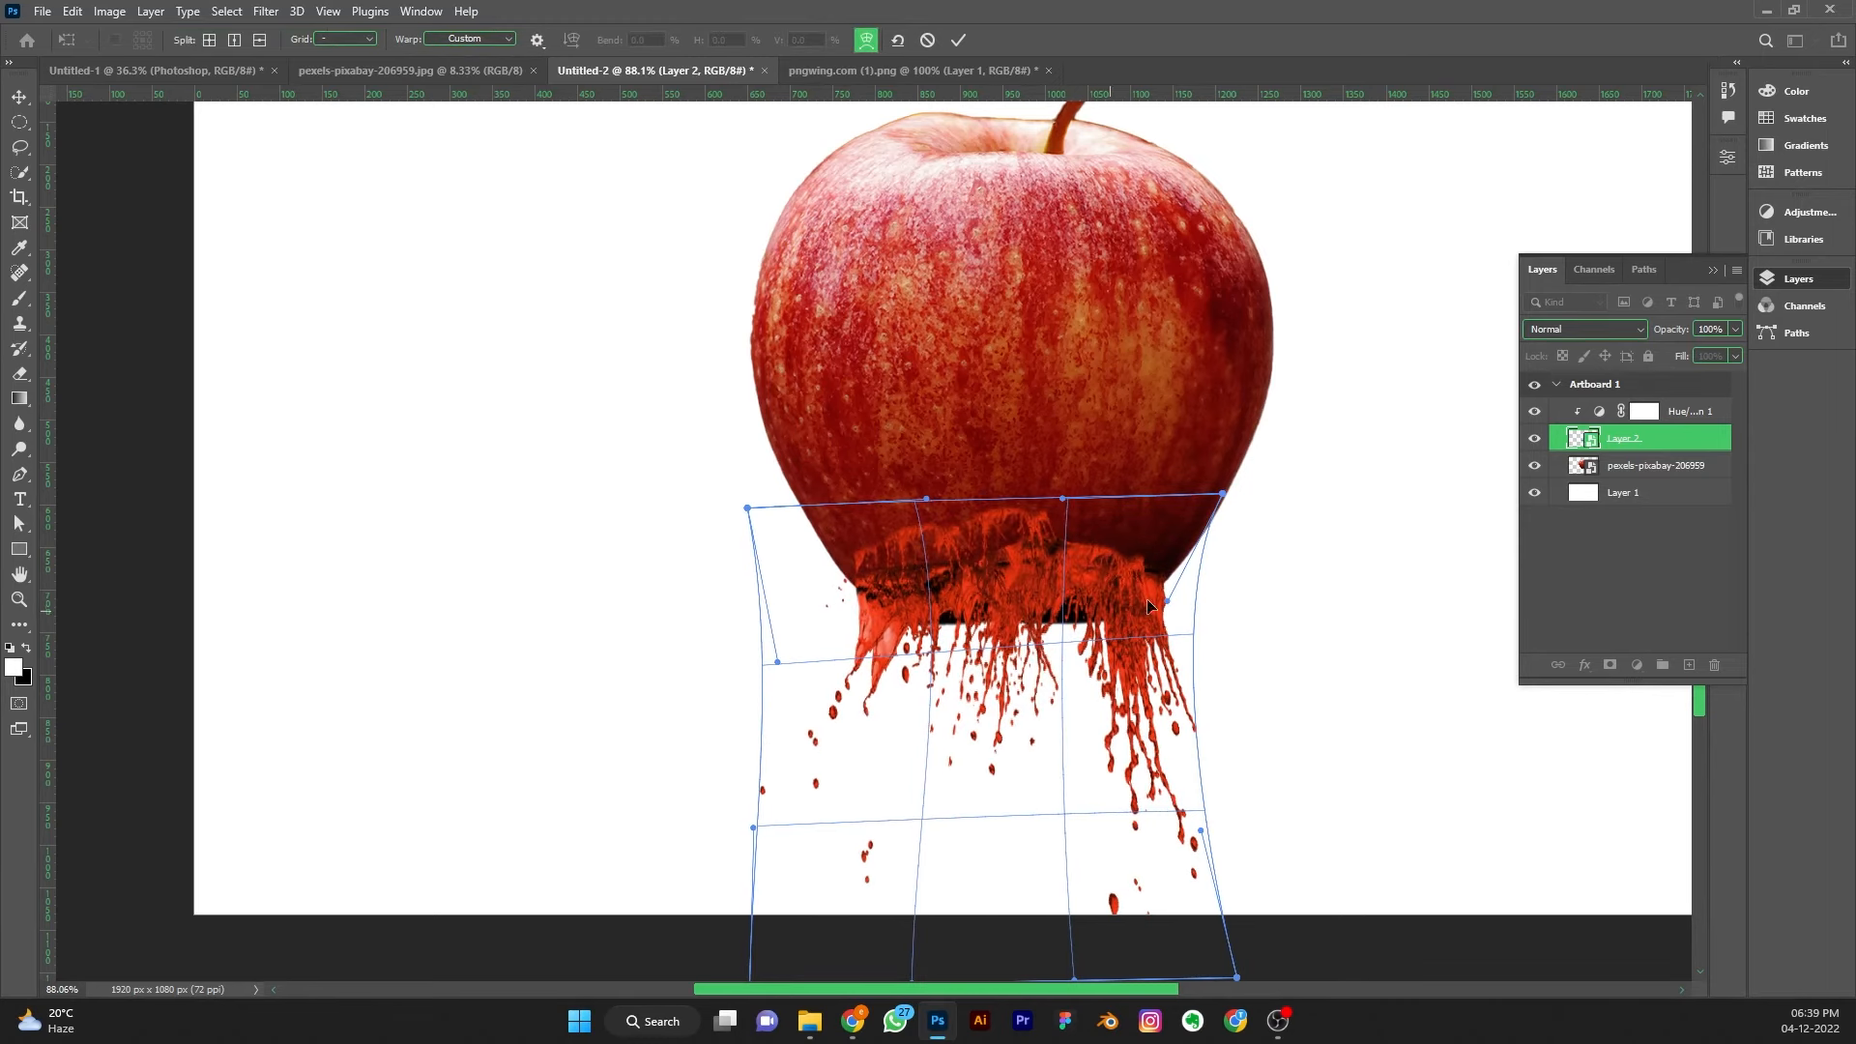
{"action": "left_click", "coordinate": [954, 42]}
Add a layer mask to the splash layer and paint out its upper edge where it overlaps the apple with a soft black brush
{"action": "scroll", "coordinate": [1118, 593], "scroll_direction": "up", "scroll_amount": 3}
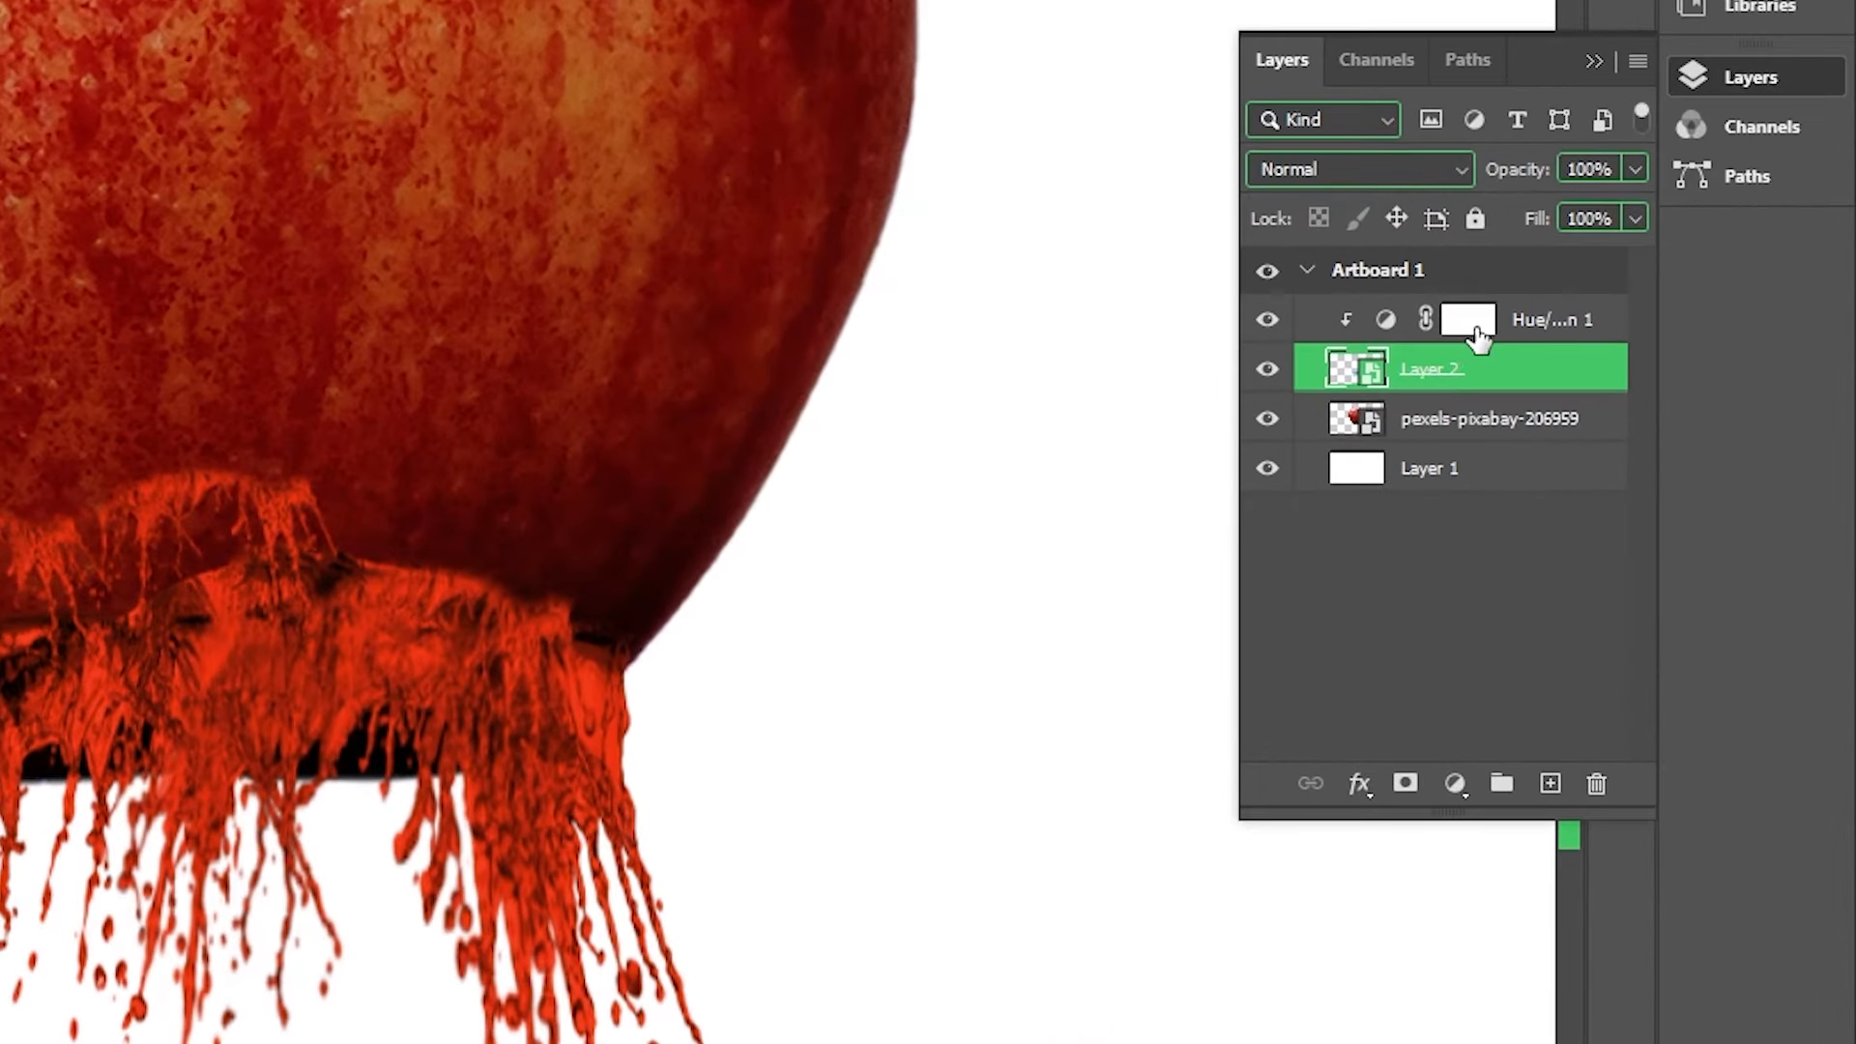
{"action": "left_click", "coordinate": [1405, 783]}
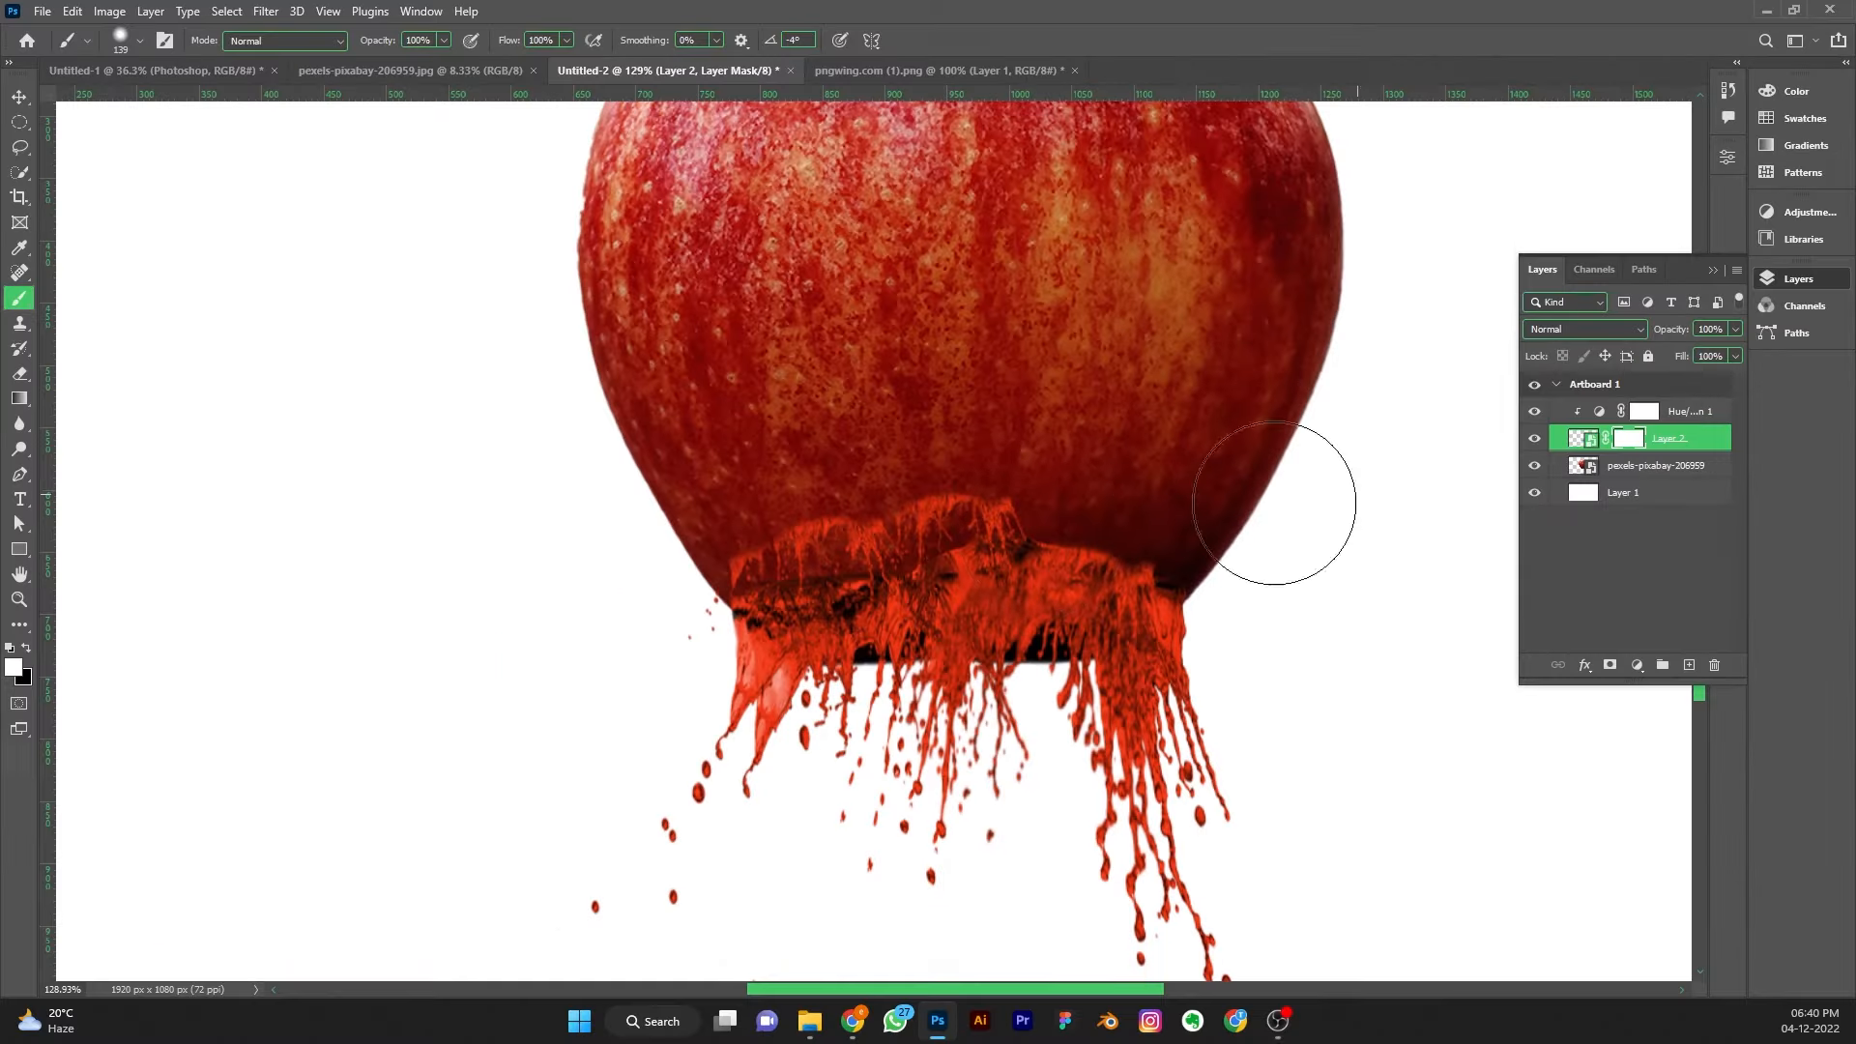
{"action": "mouse_move", "coordinate": [981, 432]}
{"action": "left_mouse_down"}
{"action": "mouse_move", "coordinate": [999, 184]}
{"action": "mouse_move", "coordinate": [1051, 426]}
{"action": "left_mouse_up"}
{"action": "scroll", "coordinate": [1019, 360], "scroll_direction": "down", "scroll_amount": 2}
{"action": "key", "text": "x"}
{"action": "mouse_move", "coordinate": [919, 390]}
{"action": "left_mouse_down"}
{"action": "mouse_move", "coordinate": [841, 411]}
{"action": "mouse_move", "coordinate": [815, 448]}
{"action": "mouse_move", "coordinate": [997, 389]}
{"action": "mouse_move", "coordinate": [1102, 417]}
{"action": "left_mouse_up"}
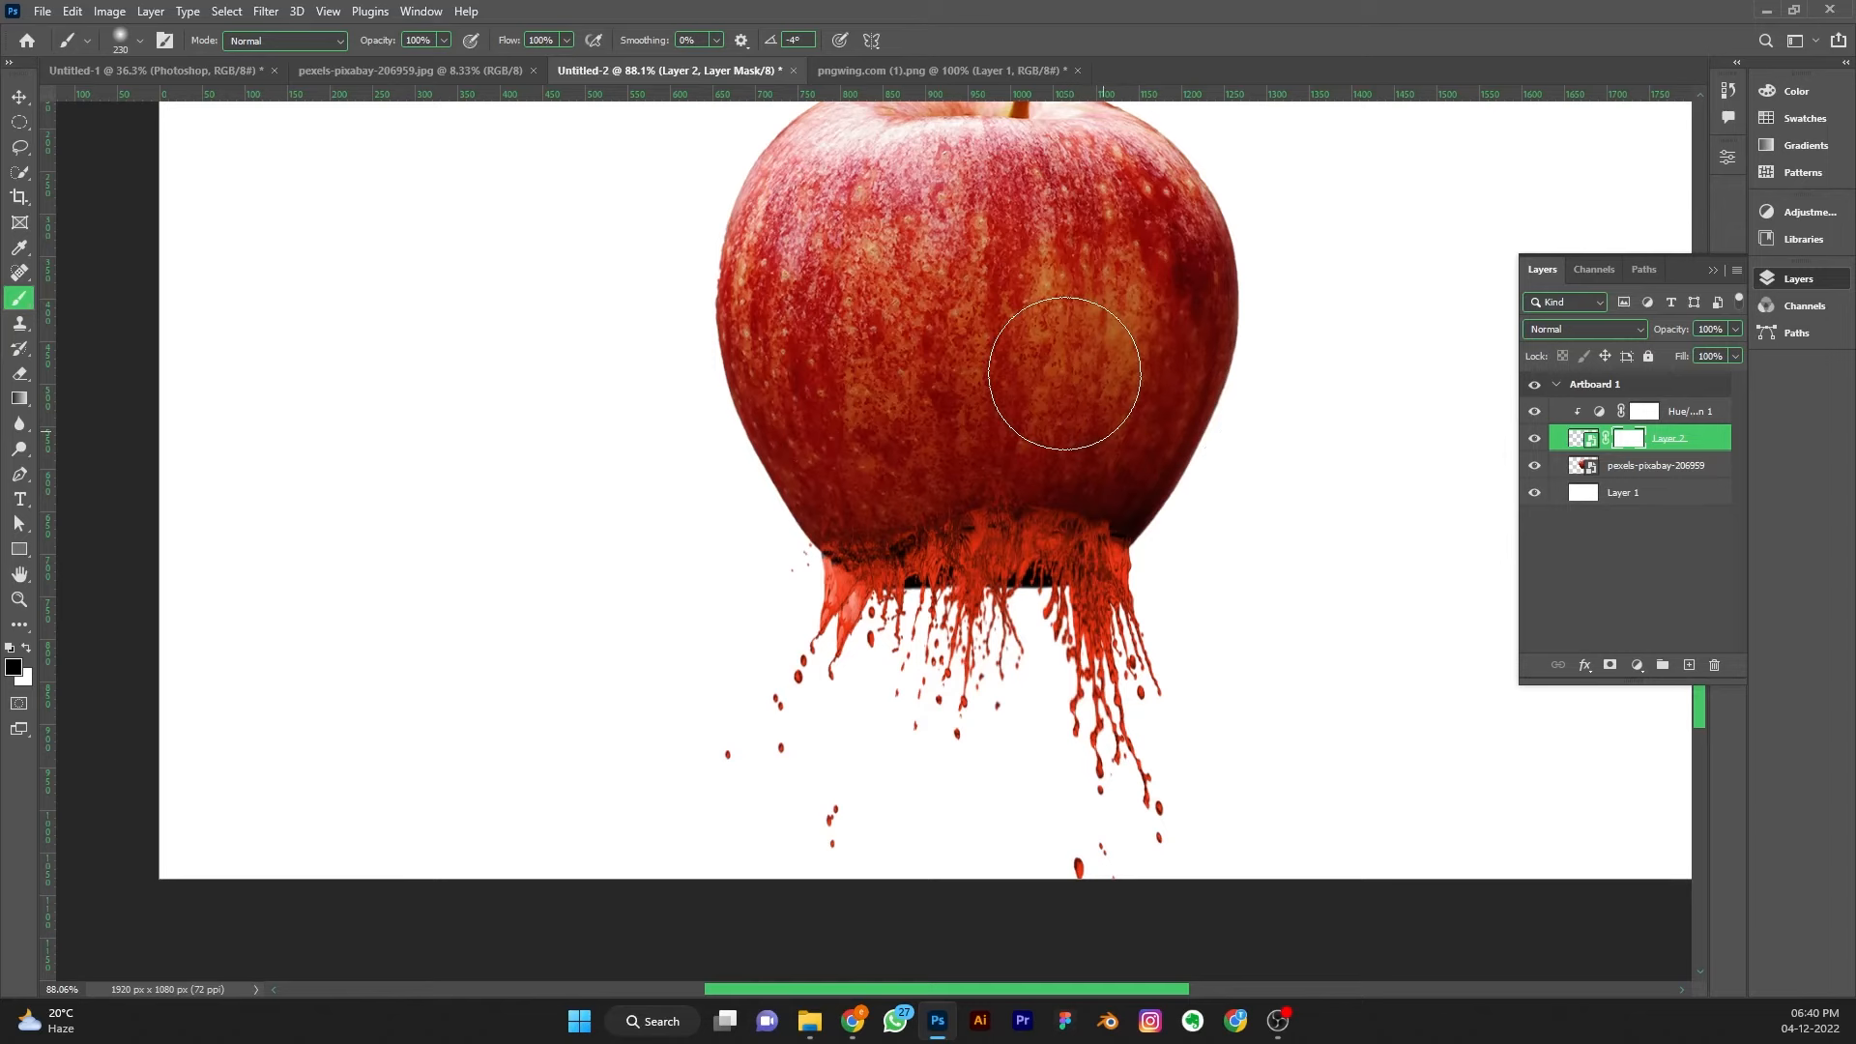
{"action": "left_click_drag", "start_coordinate": [1226, 551], "coordinate": [1196, 570]}
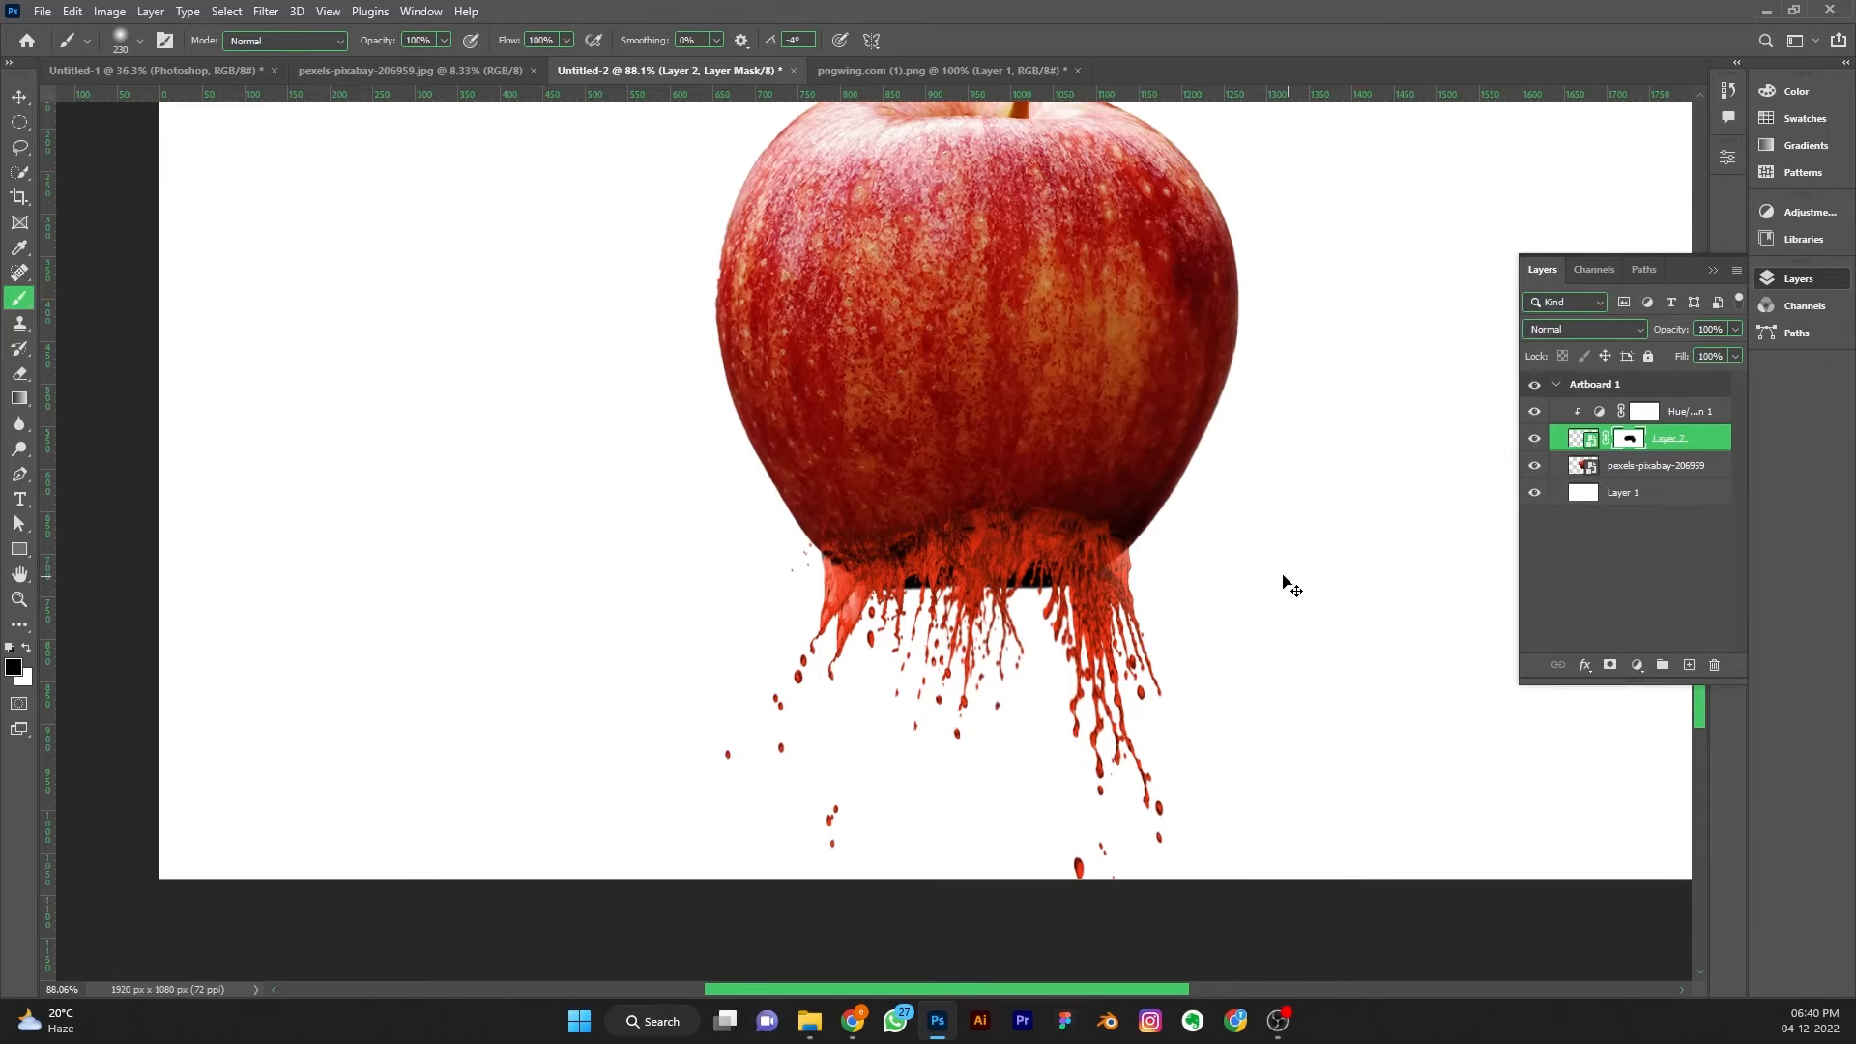
{"action": "scroll", "coordinate": [1127, 522], "scroll_direction": "up", "scroll_amount": 5}
{"action": "key", "text": "x"}
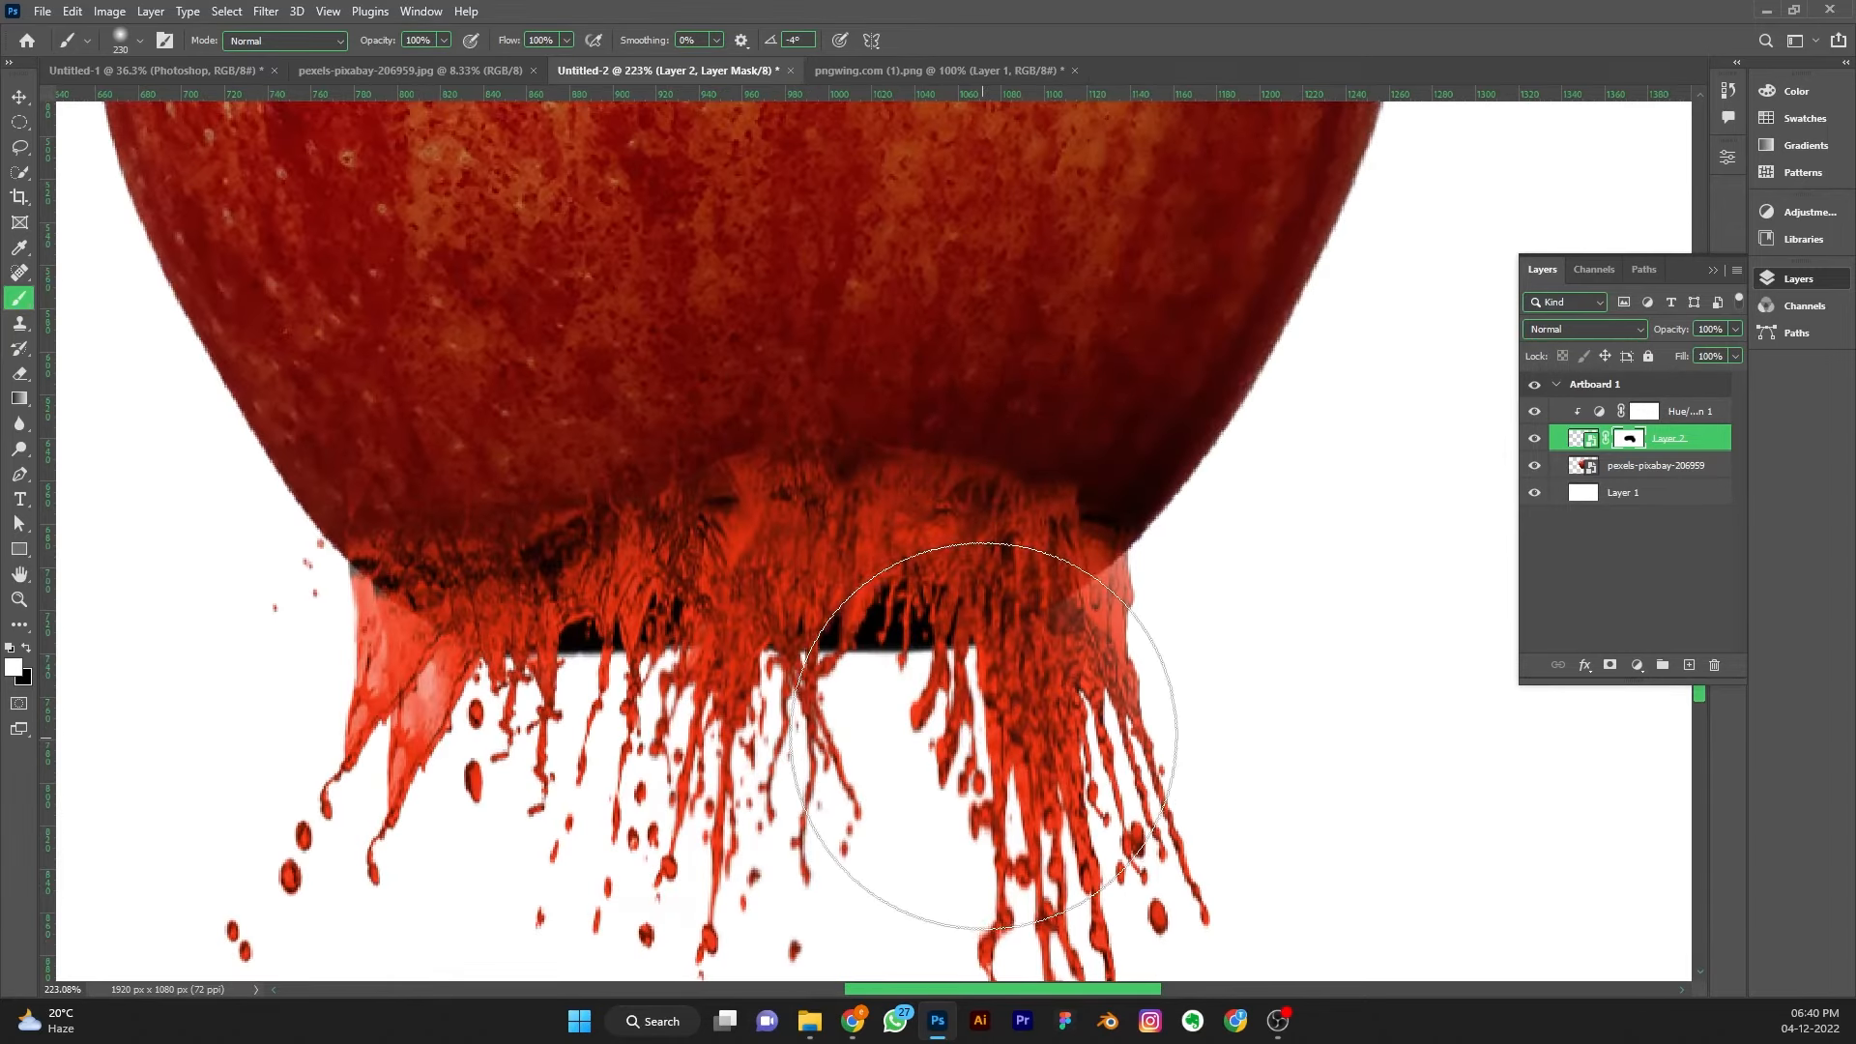
{"action": "scroll", "coordinate": [1082, 749], "scroll_direction": "down", "scroll_amount": 2}
{"action": "key", "text": "x"}
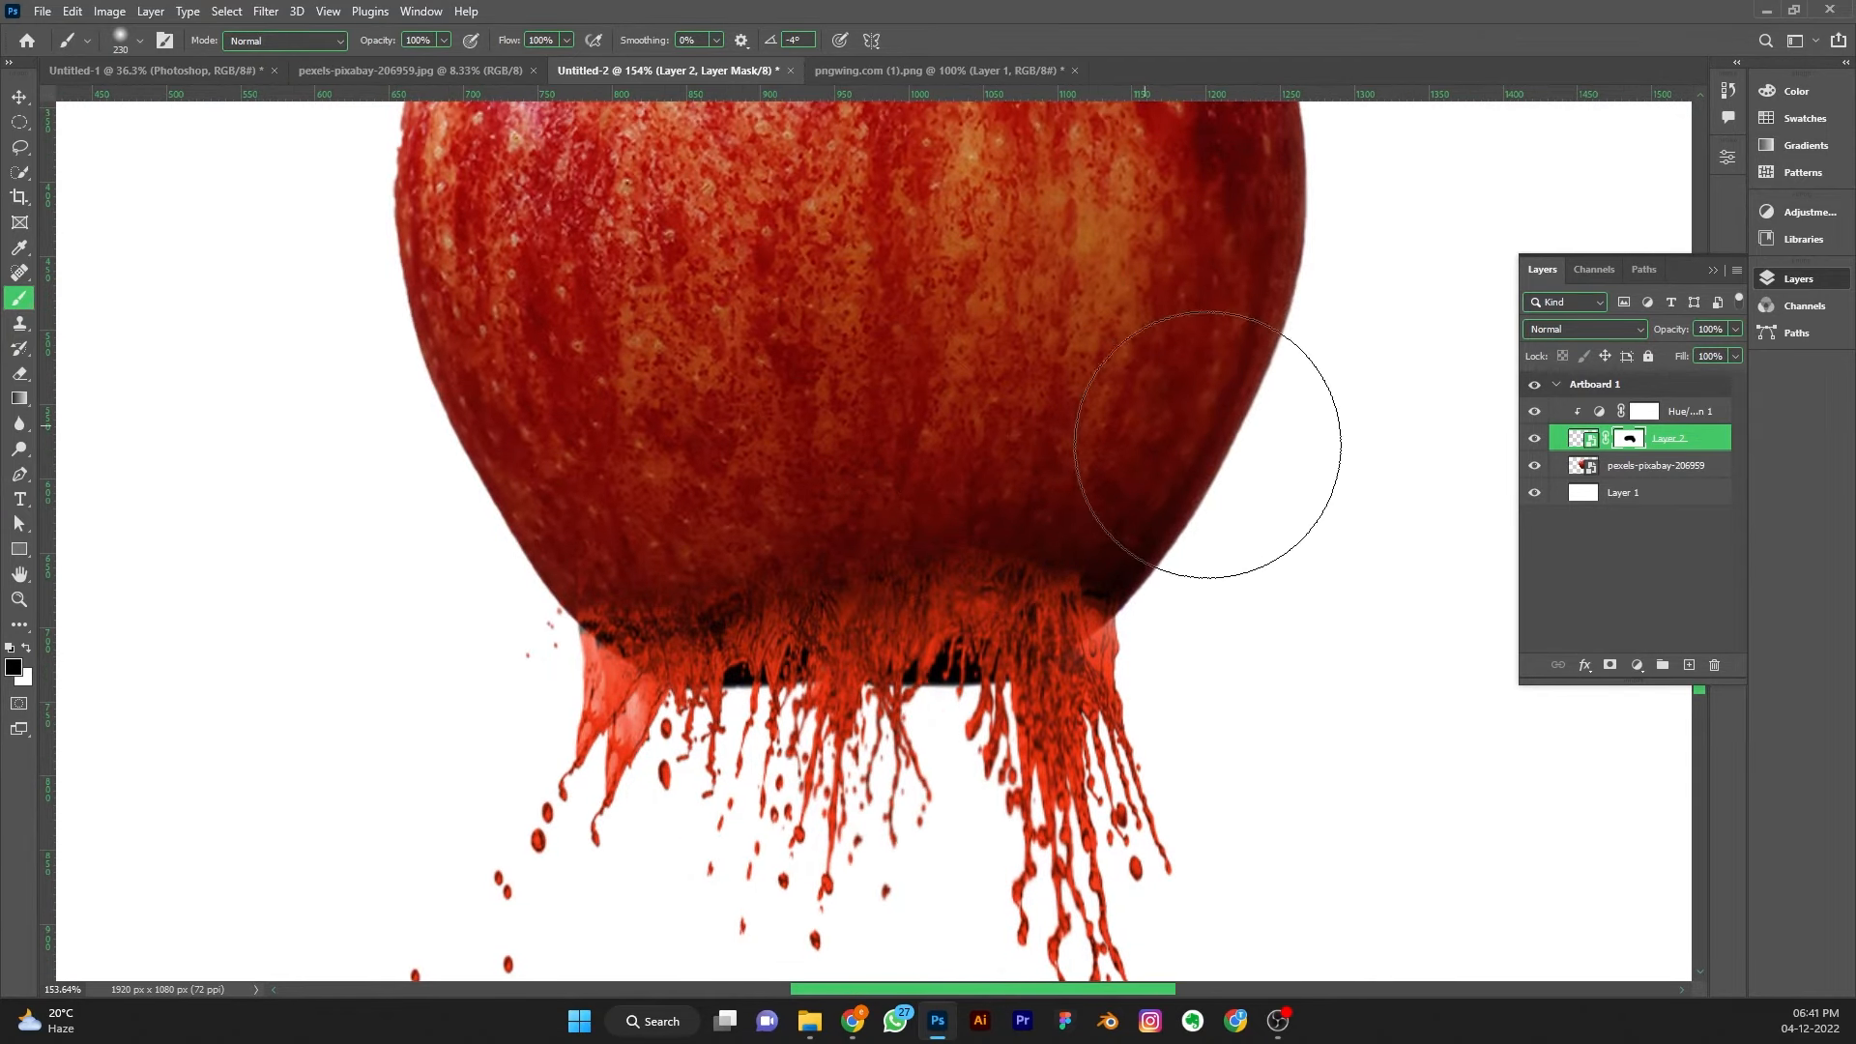
Add a layer mask to the apple layer and paint away the dark cut base showing between the splash strands
{"action": "scroll", "coordinate": [1331, 577], "scroll_direction": "down", "scroll_amount": 2}
{"action": "scroll", "coordinate": [1331, 576], "scroll_direction": "down", "scroll_amount": 1}
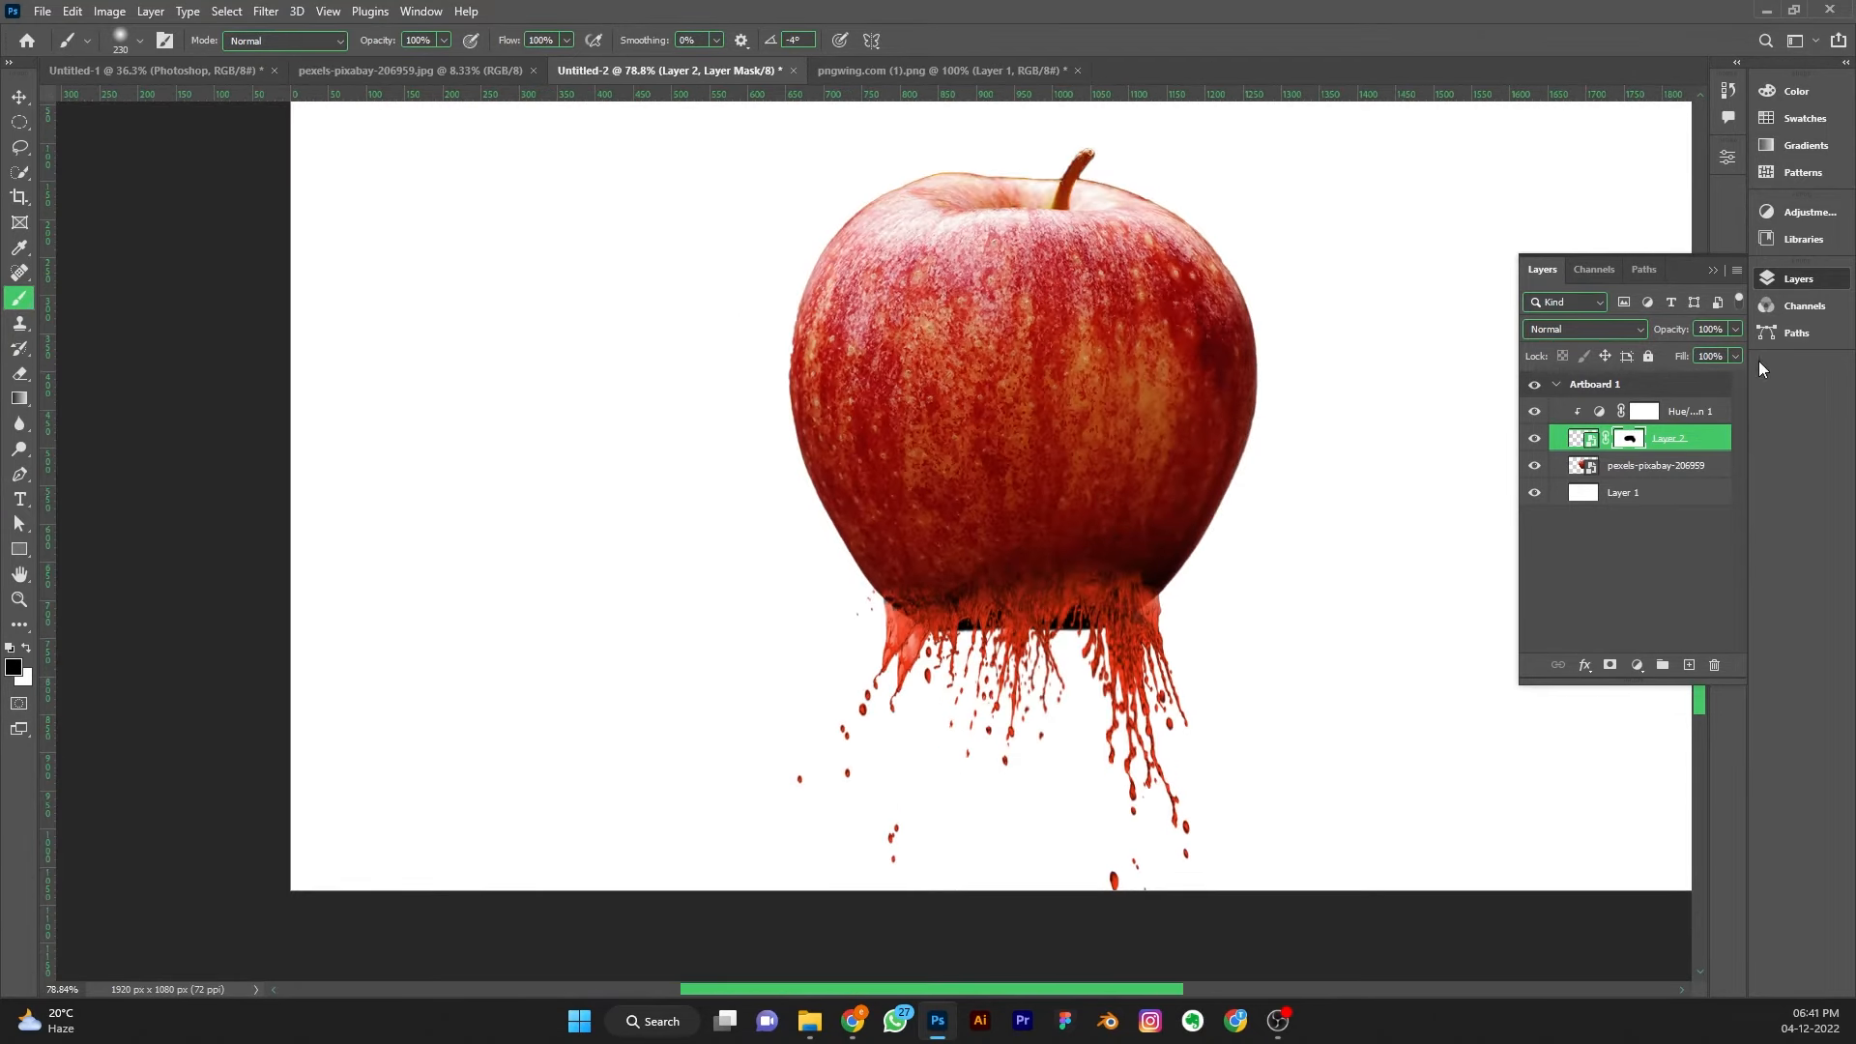
{"action": "left_click", "coordinate": [1617, 472]}
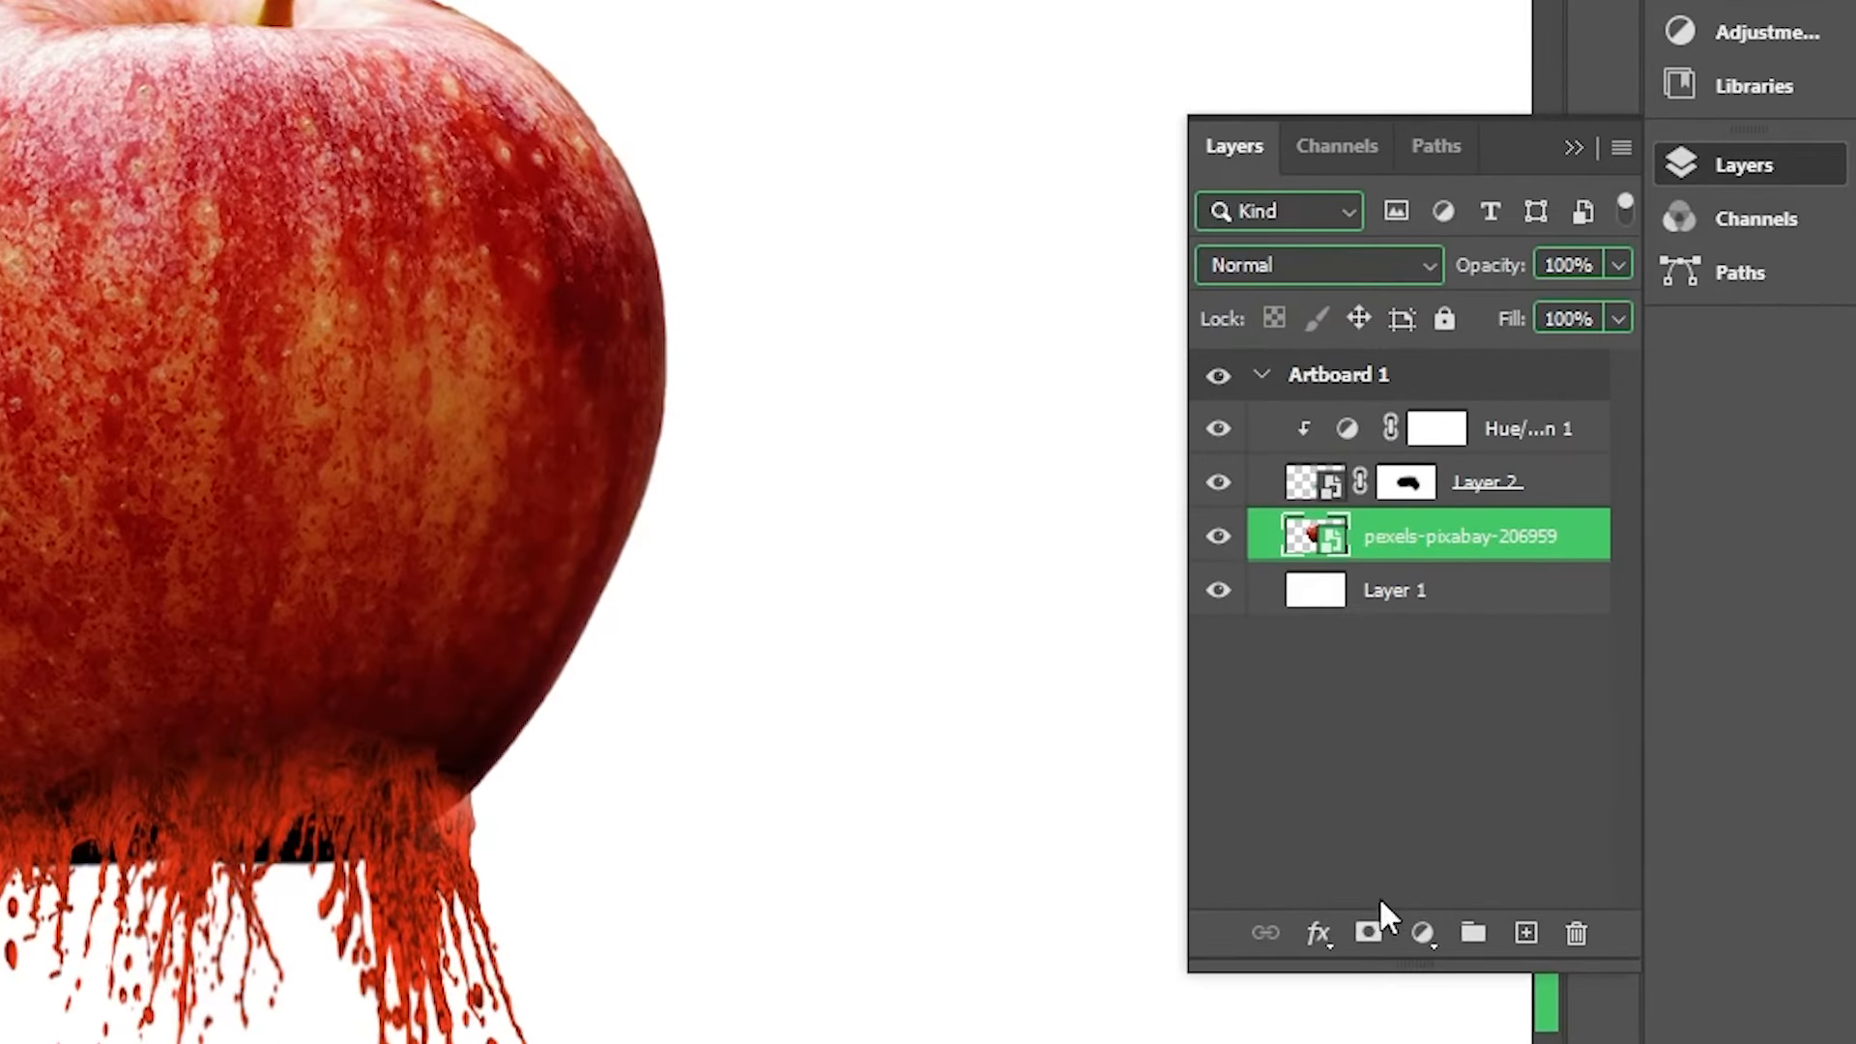
{"action": "left_click", "coordinate": [1365, 939]}
{"action": "mouse_move", "coordinate": [983, 706]}
{"action": "left_mouse_down"}
{"action": "mouse_move", "coordinate": [1065, 707]}
{"action": "mouse_move", "coordinate": [1015, 666]}
{"action": "mouse_move", "coordinate": [972, 585]}
{"action": "mouse_move", "coordinate": [1087, 638]}
{"action": "mouse_move", "coordinate": [1208, 629]}
{"action": "mouse_move", "coordinate": [957, 614]}
{"action": "mouse_move", "coordinate": [852, 650]}
{"action": "left_mouse_up"}
{"action": "scroll", "coordinate": [1060, 702], "scroll_direction": "up", "scroll_amount": 2}
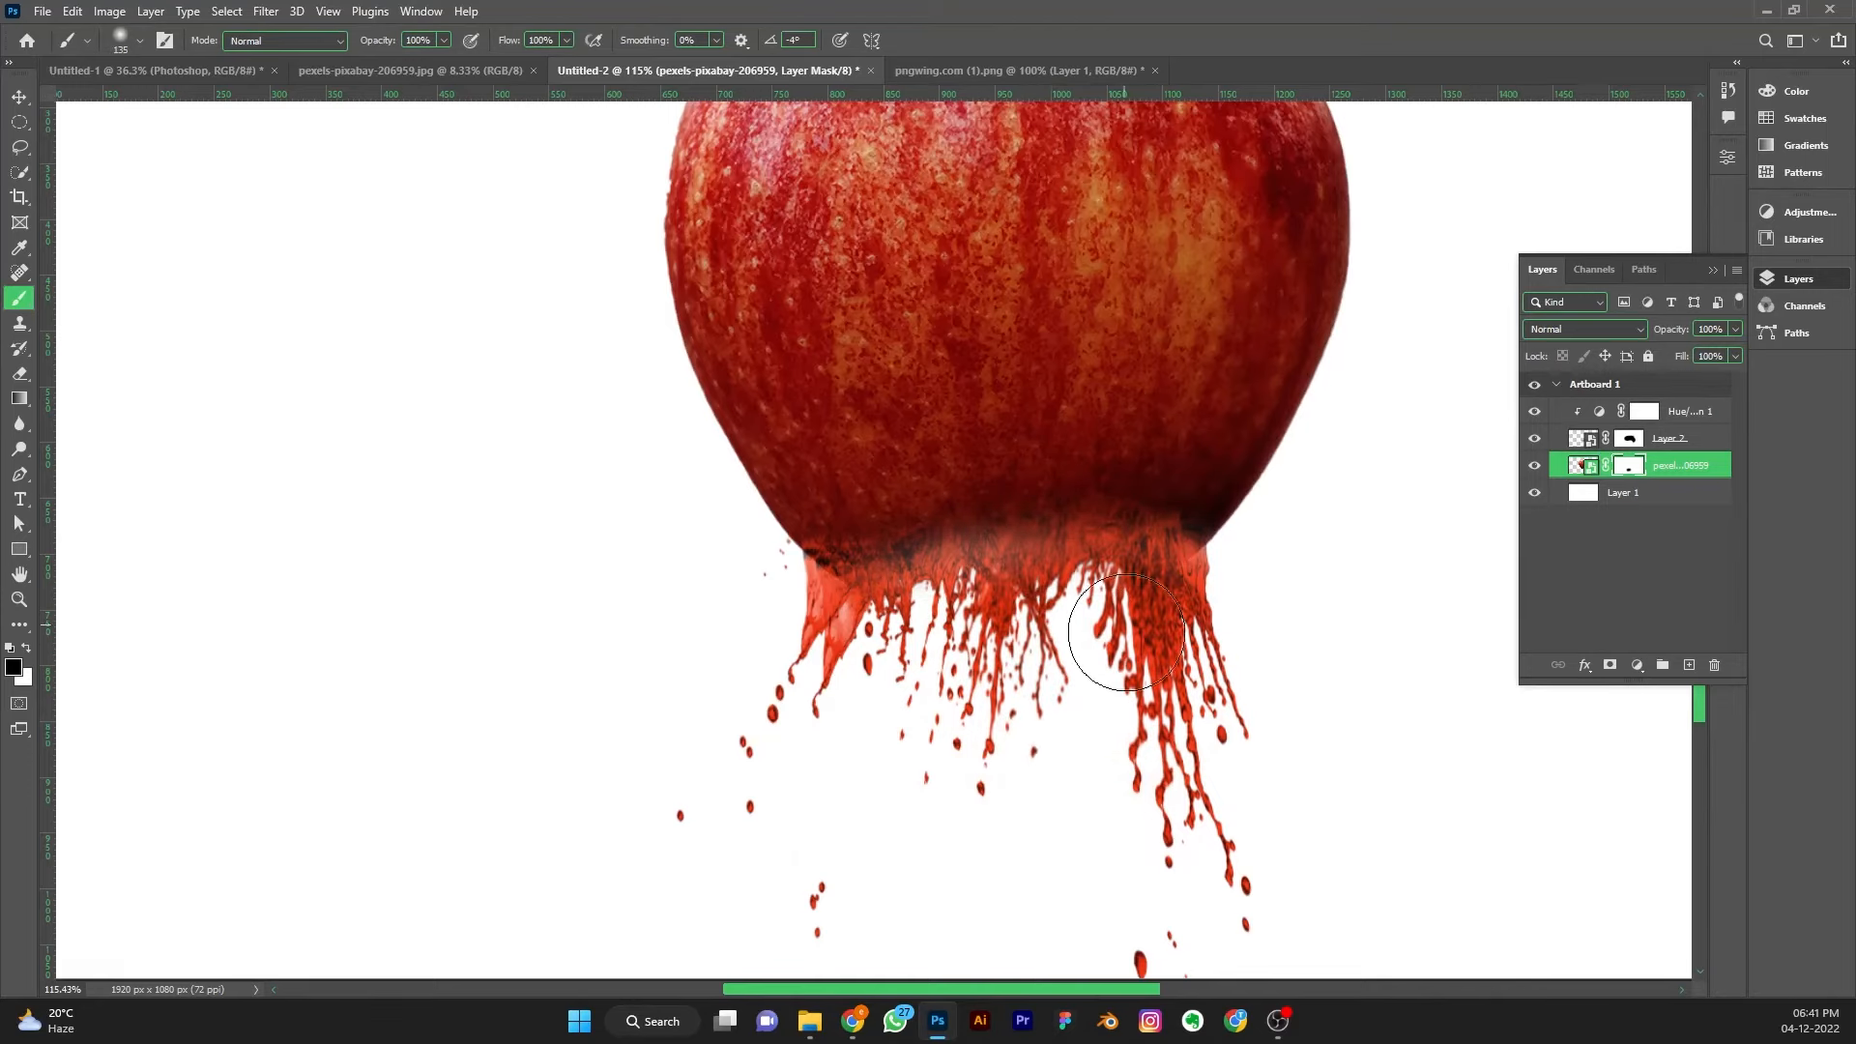
{"action": "scroll", "coordinate": [1189, 638], "scroll_direction": "up", "scroll_amount": 4}
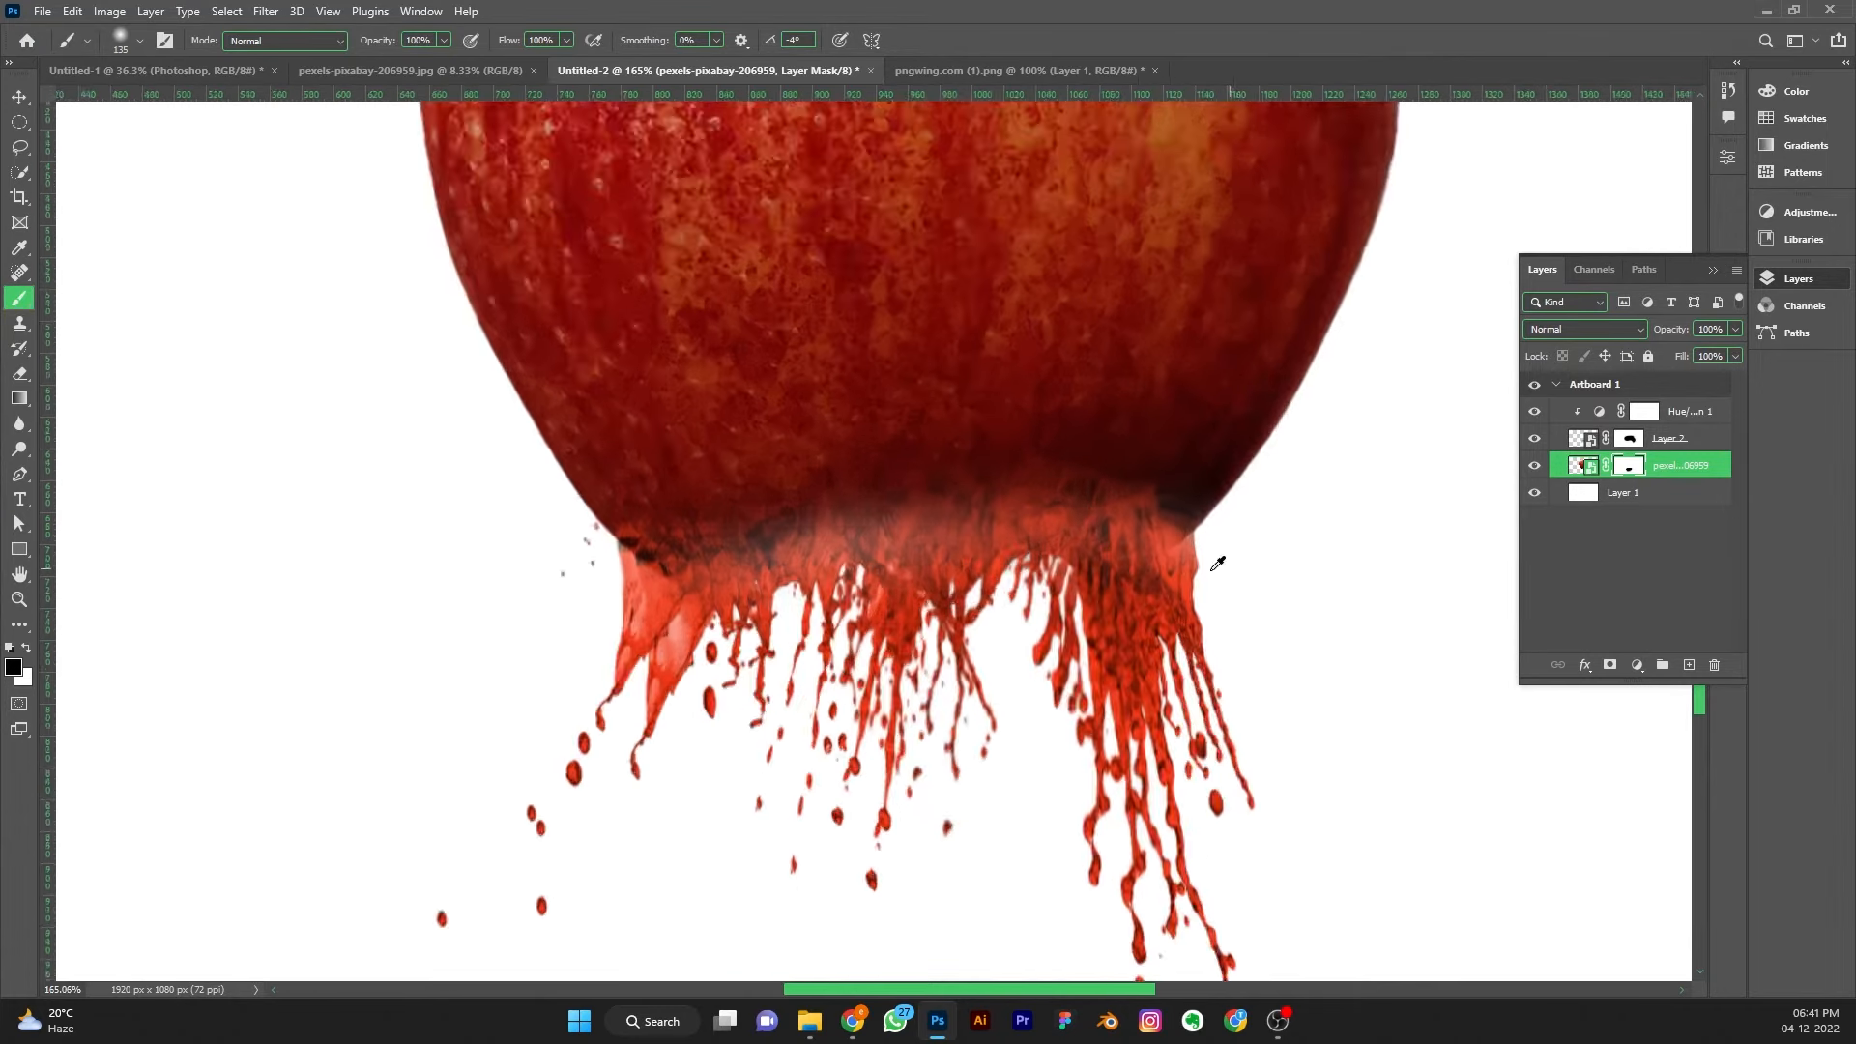
Paint white on the apple's mask with a smaller brush to restore its lower edge where it meets the splash
{"action": "key", "text": "x"}
{"action": "left_click_drag", "start_coordinate": [832, 462], "coordinate": [837, 572]}
{"action": "key", "text": "bracketleft"}
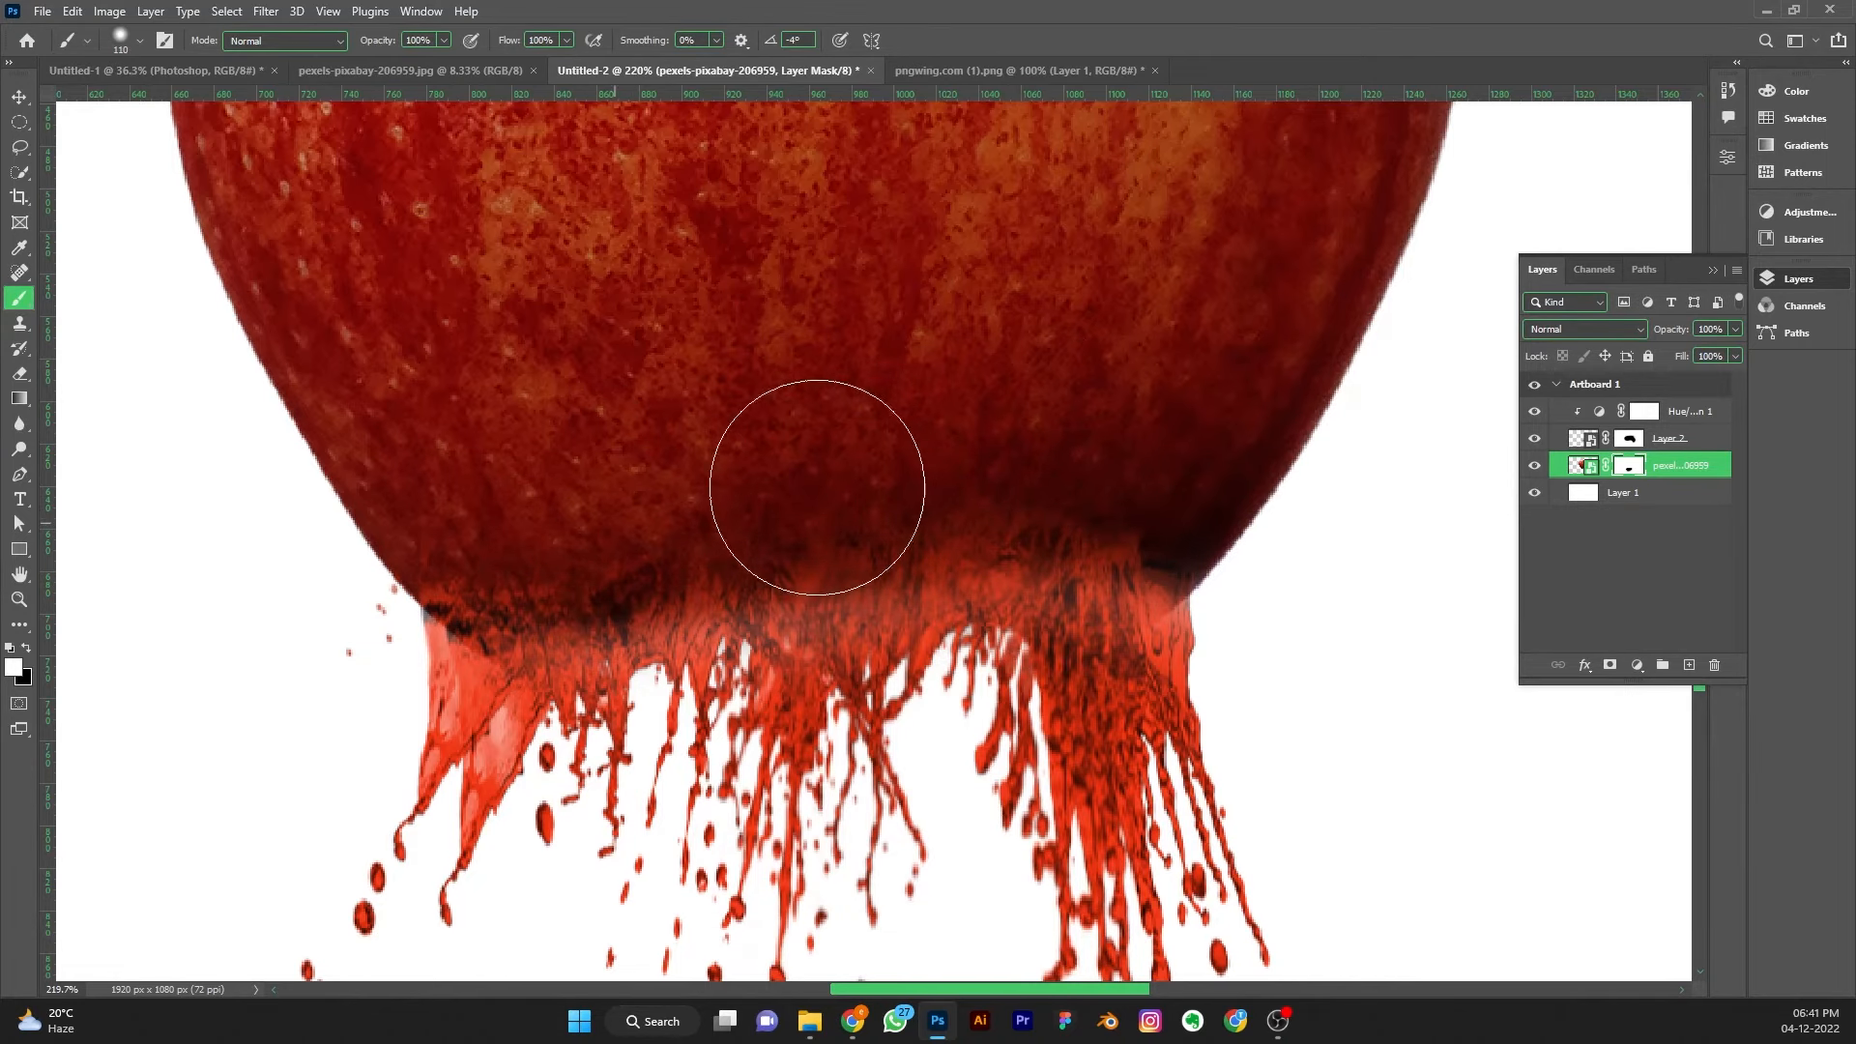
{"action": "scroll", "coordinate": [1005, 445], "scroll_direction": "up", "scroll_amount": 2}
{"action": "mouse_move", "coordinate": [996, 446]}
{"action": "left_mouse_down"}
{"action": "mouse_move", "coordinate": [878, 474]}
{"action": "mouse_move", "coordinate": [915, 471]}
{"action": "left_mouse_up"}
{"action": "scroll", "coordinate": [1142, 615], "scroll_direction": "down", "scroll_amount": 4}
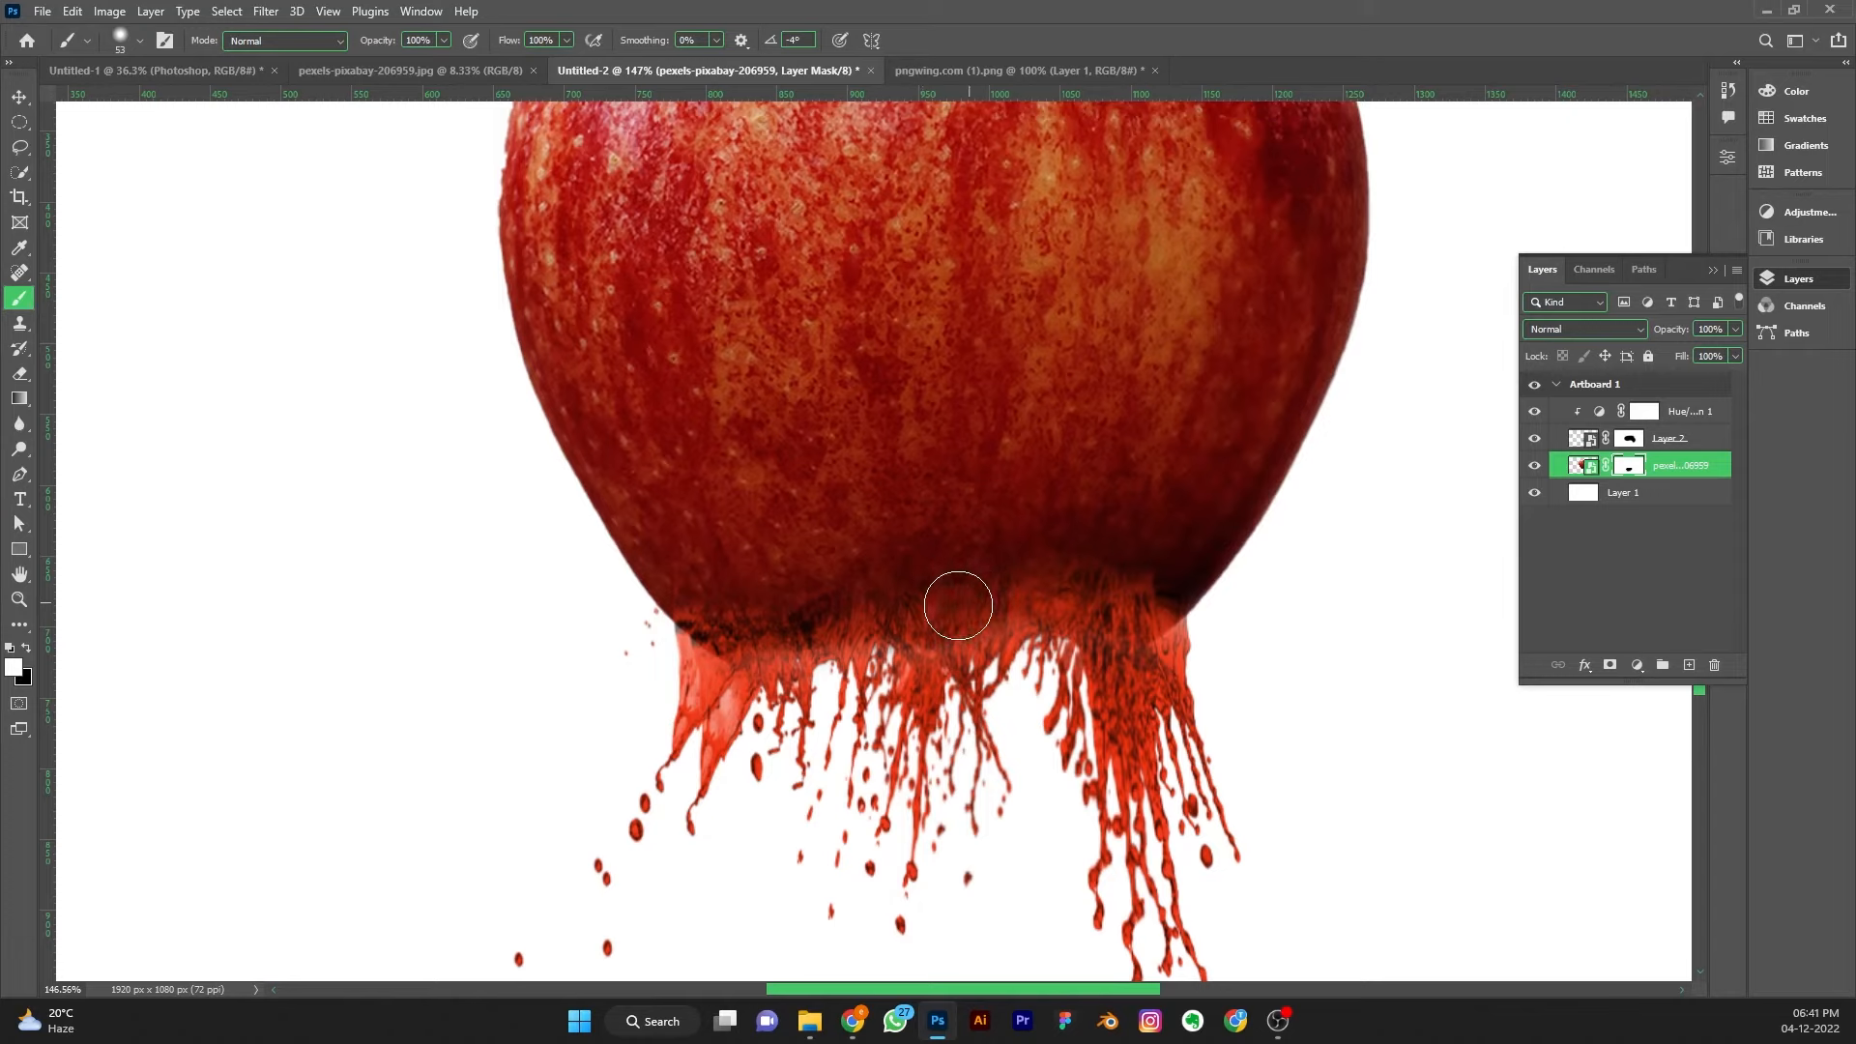
{"action": "left_click_drag", "start_coordinate": [822, 620], "coordinate": [750, 638]}
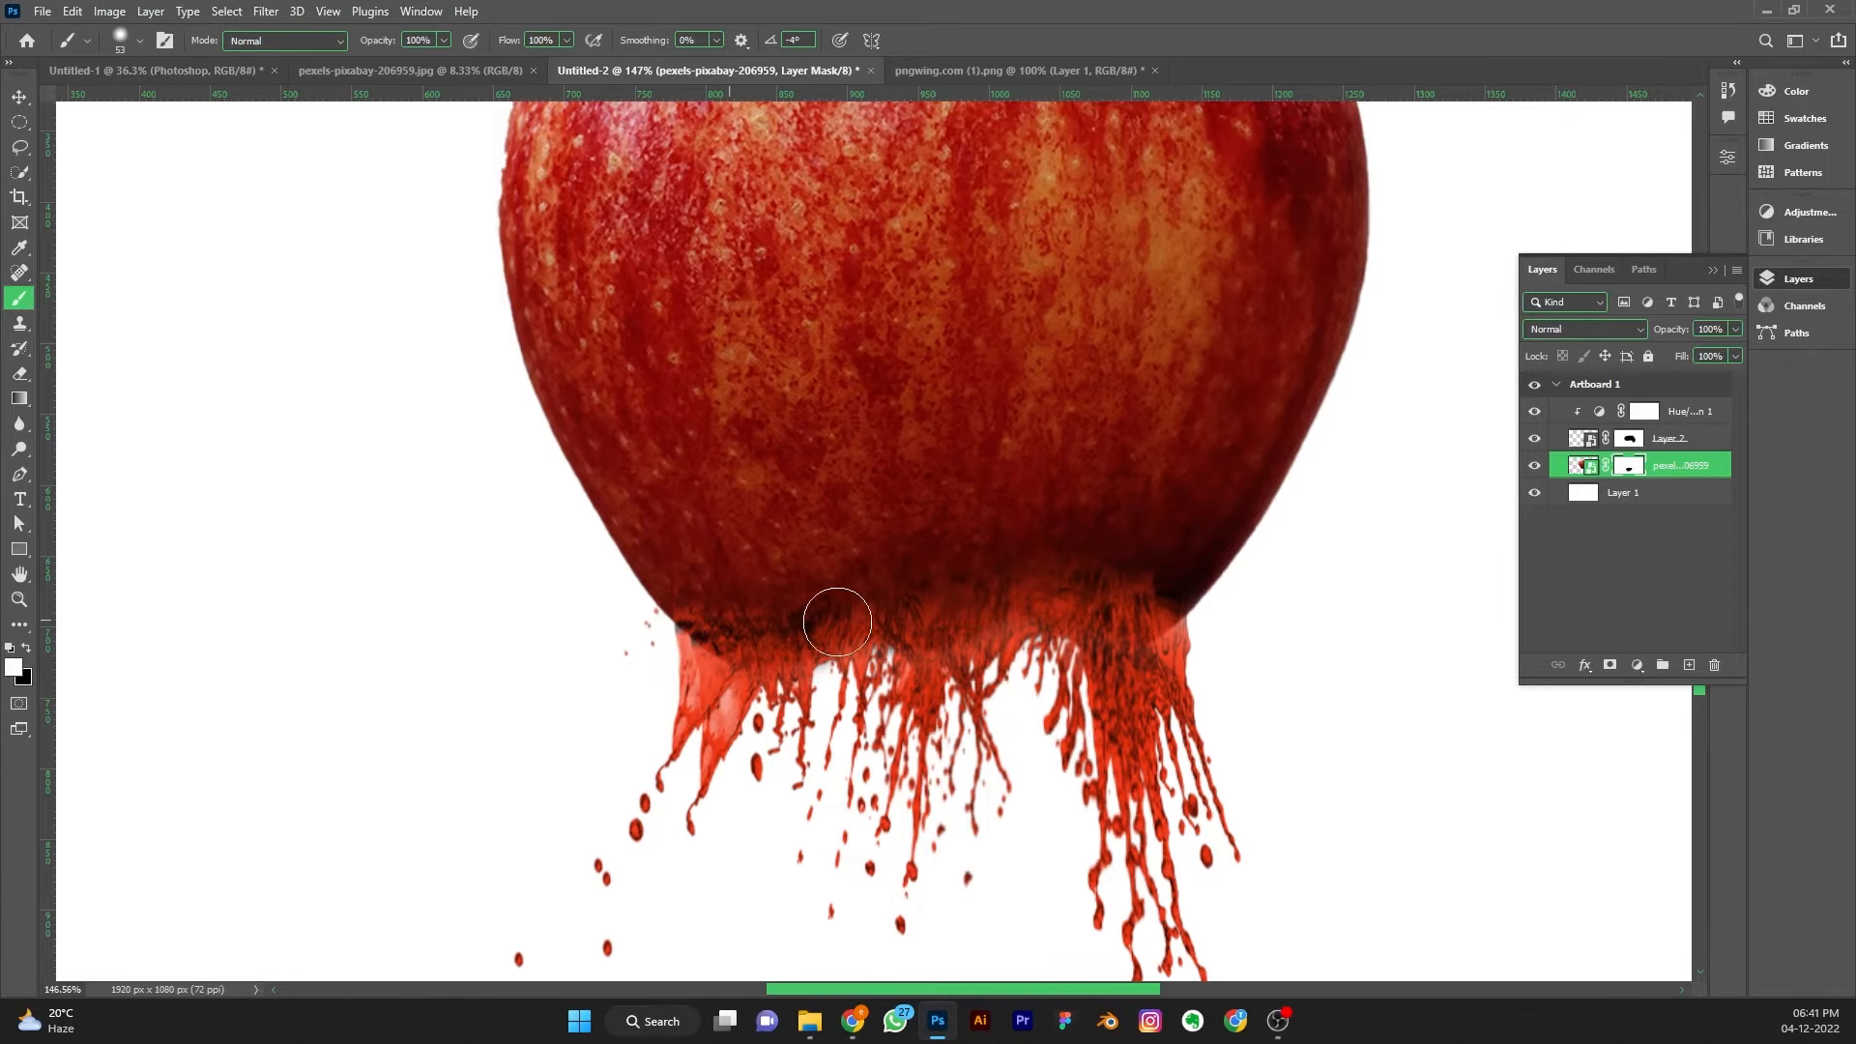
Refine the splash layer's mask at the apple's lower right corner, alternating white and black to restore the splash and soften its upper edge
{"action": "left_click", "coordinate": [1621, 445]}
{"action": "scroll", "coordinate": [1157, 624], "scroll_direction": "up", "scroll_amount": 4}
{"action": "left_click_drag", "start_coordinate": [1158, 628], "coordinate": [1139, 625]}
{"action": "key", "text": "x"}
{"action": "mouse_move", "coordinate": [1155, 485]}
{"action": "left_mouse_down"}
{"action": "mouse_move", "coordinate": [1181, 491]}
{"action": "mouse_move", "coordinate": [1142, 482]}
{"action": "mouse_move", "coordinate": [1162, 507]}
{"action": "mouse_move", "coordinate": [1285, 443]}
{"action": "mouse_move", "coordinate": [1111, 394]}
{"action": "left_mouse_up"}
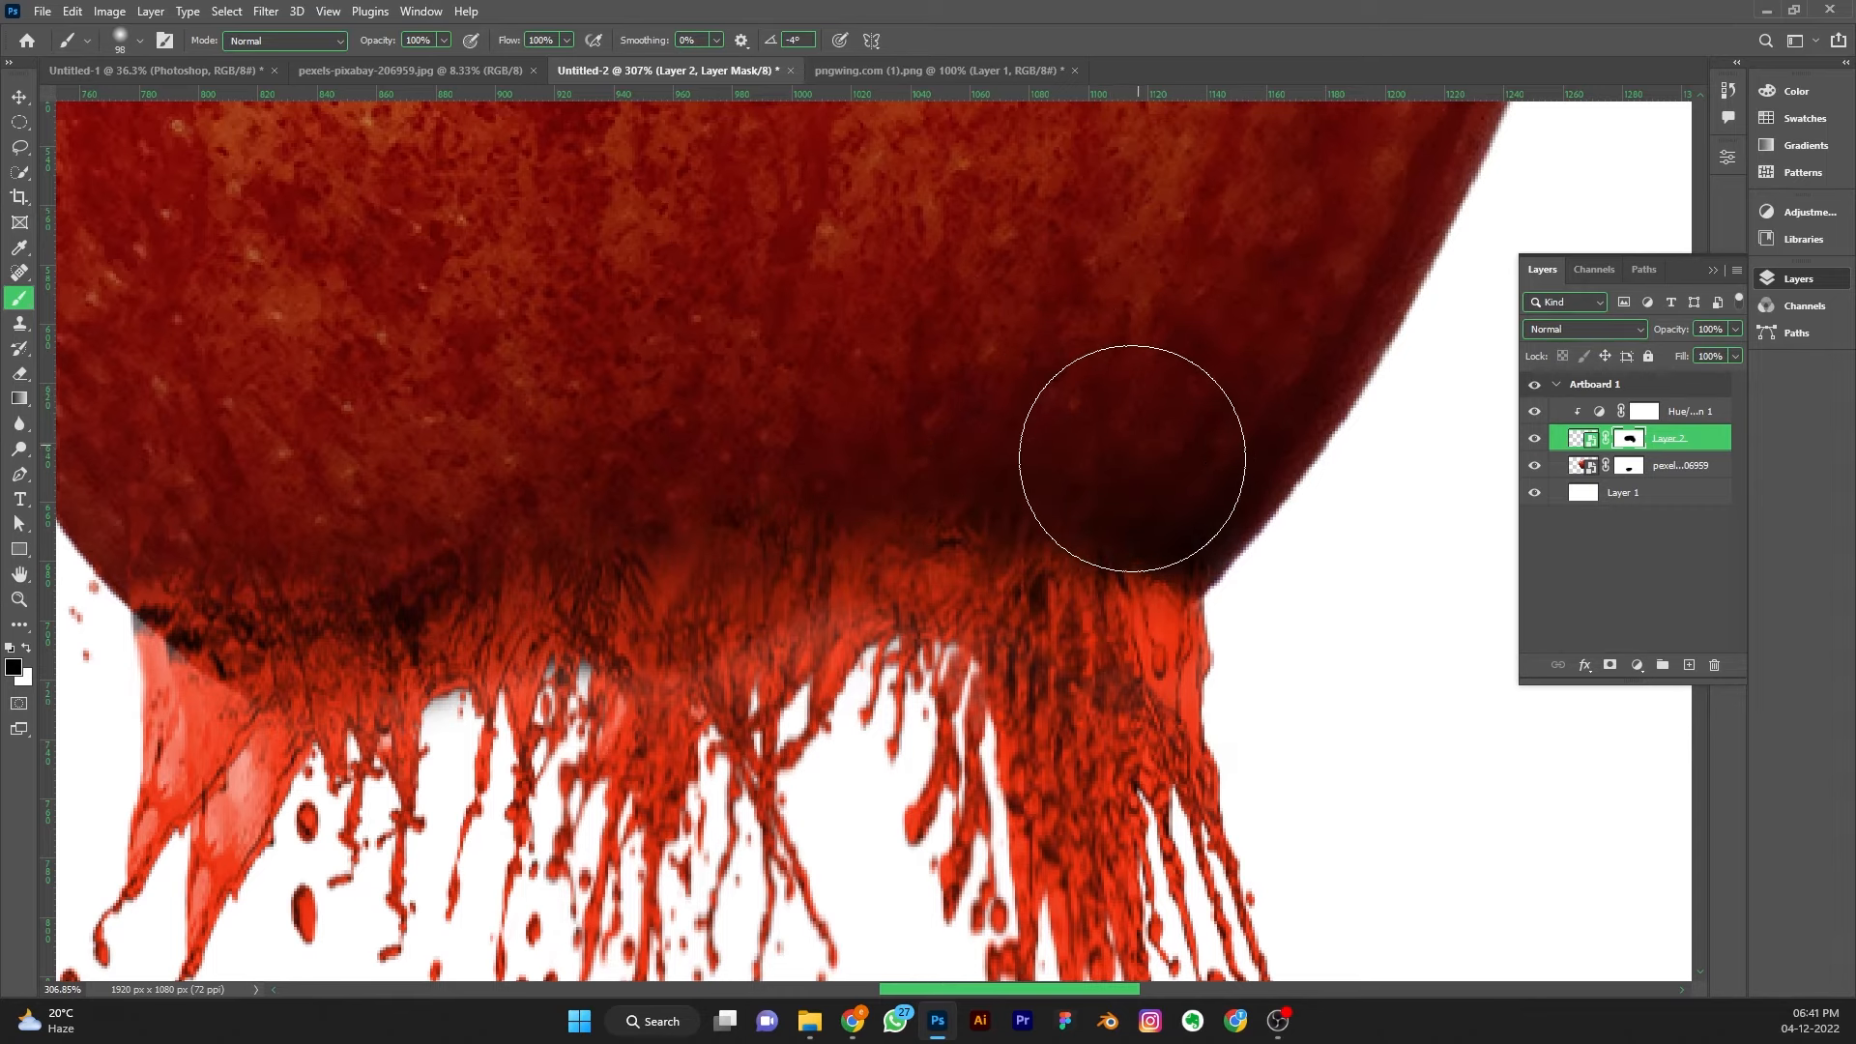
{"action": "left_click_drag", "start_coordinate": [1092, 517], "coordinate": [1142, 507]}
{"action": "key", "text": "x"}
{"action": "mouse_move", "coordinate": [1203, 673]}
{"action": "left_mouse_down"}
{"action": "mouse_move", "coordinate": [1082, 648]}
{"action": "mouse_move", "coordinate": [1136, 651]}
{"action": "left_mouse_up"}
{"action": "scroll", "coordinate": [1126, 664], "scroll_direction": "down", "scroll_amount": 3}
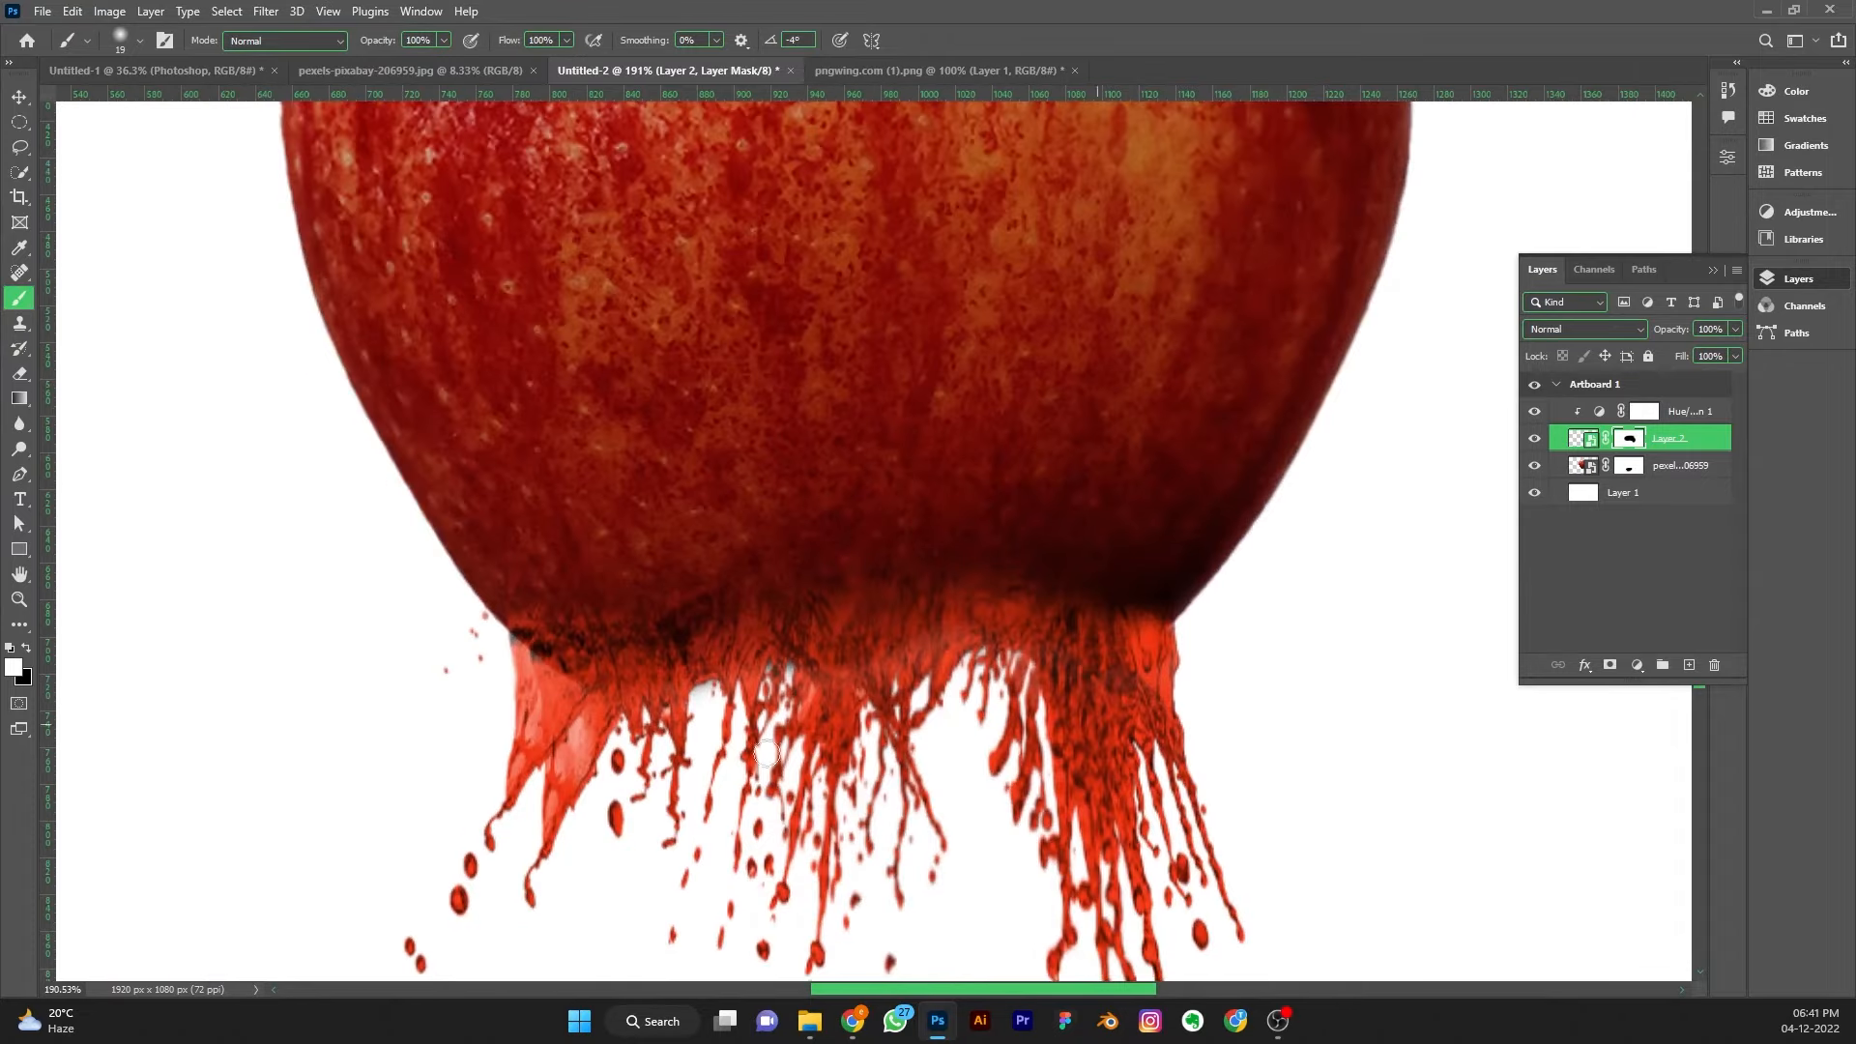
Paint white on the splash layer's mask to restore the splash at the apple's lower left corner
{"action": "scroll", "coordinate": [506, 551], "scroll_direction": "up", "scroll_amount": 5}
{"action": "mouse_move", "coordinate": [507, 551]}
{"action": "left_mouse_down"}
{"action": "mouse_move", "coordinate": [582, 612]}
{"action": "mouse_move", "coordinate": [629, 607]}
{"action": "mouse_move", "coordinate": [511, 549]}
{"action": "mouse_move", "coordinate": [493, 452]}
{"action": "mouse_move", "coordinate": [508, 540]}
{"action": "left_mouse_up"}
{"action": "scroll", "coordinate": [509, 539], "scroll_direction": "down", "scroll_amount": 10}
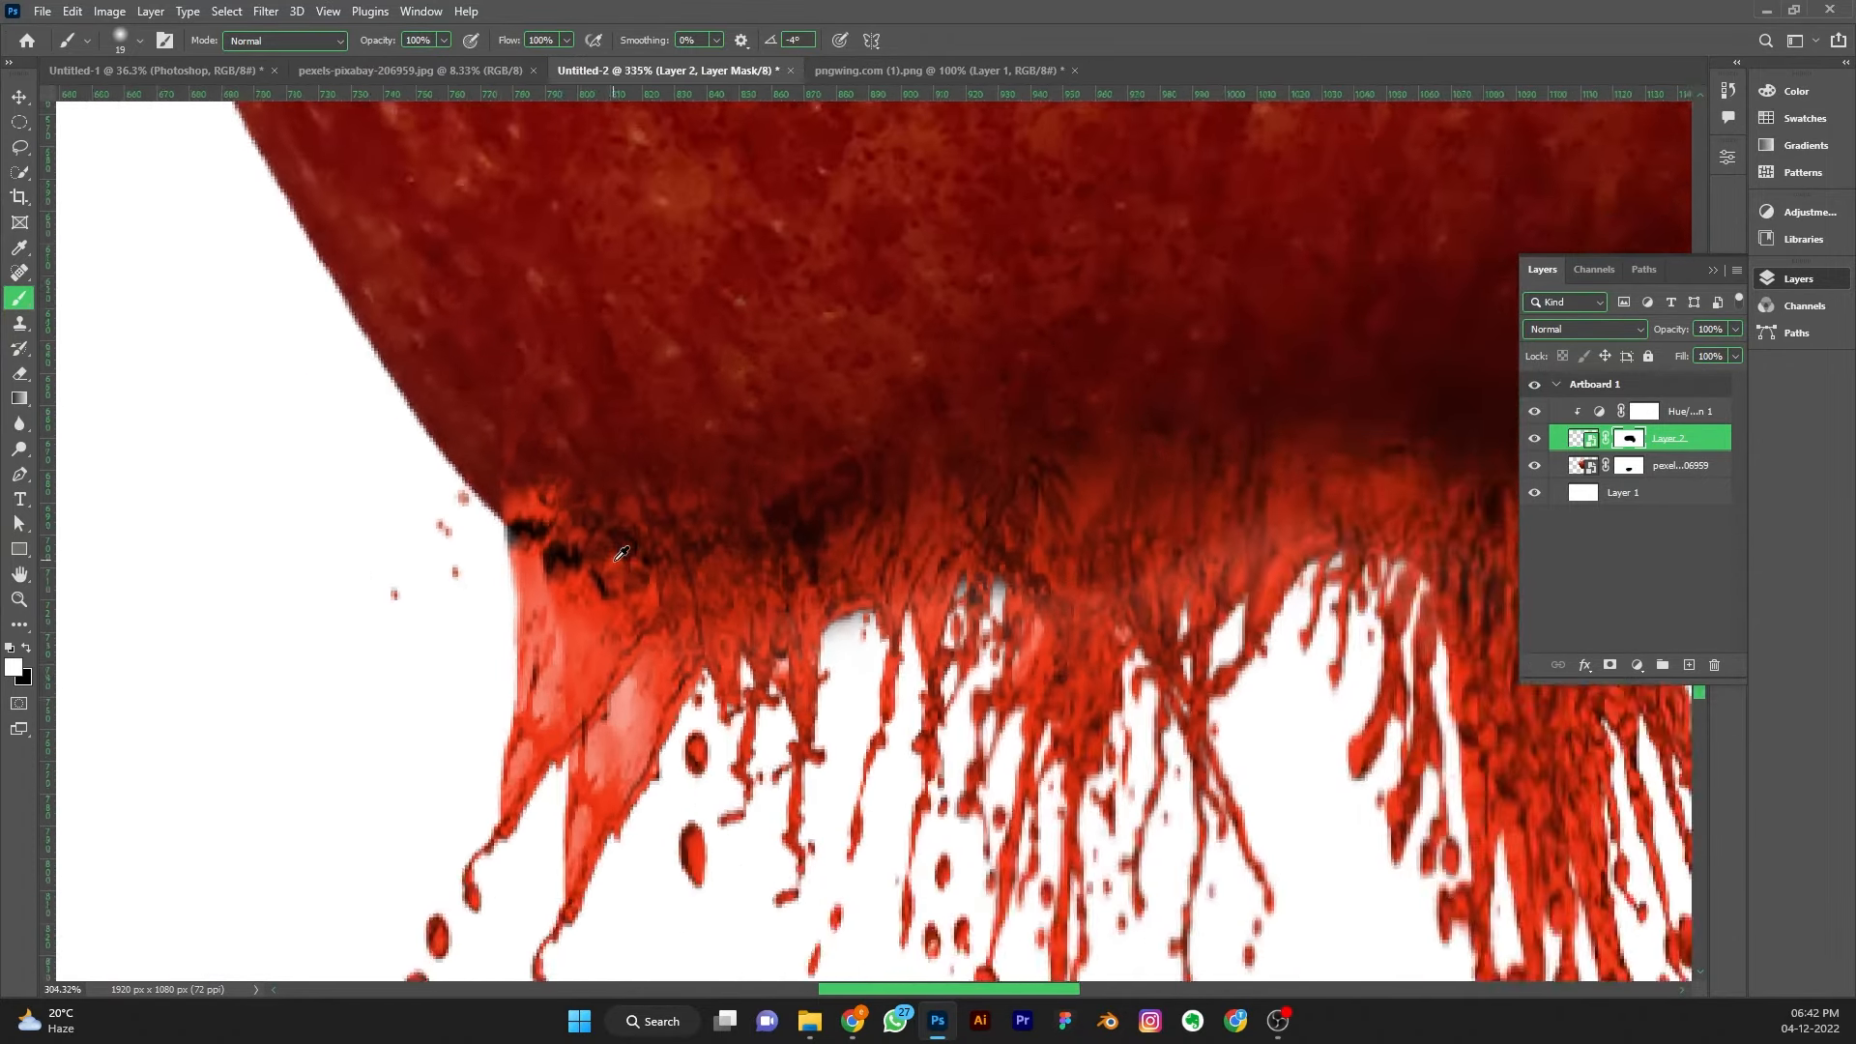
Retune the splash's Hue/Saturation adjustment to hue 8, saturation 90 and lightness -60
{"action": "scroll", "coordinate": [948, 727], "scroll_direction": "down", "scroll_amount": 1}
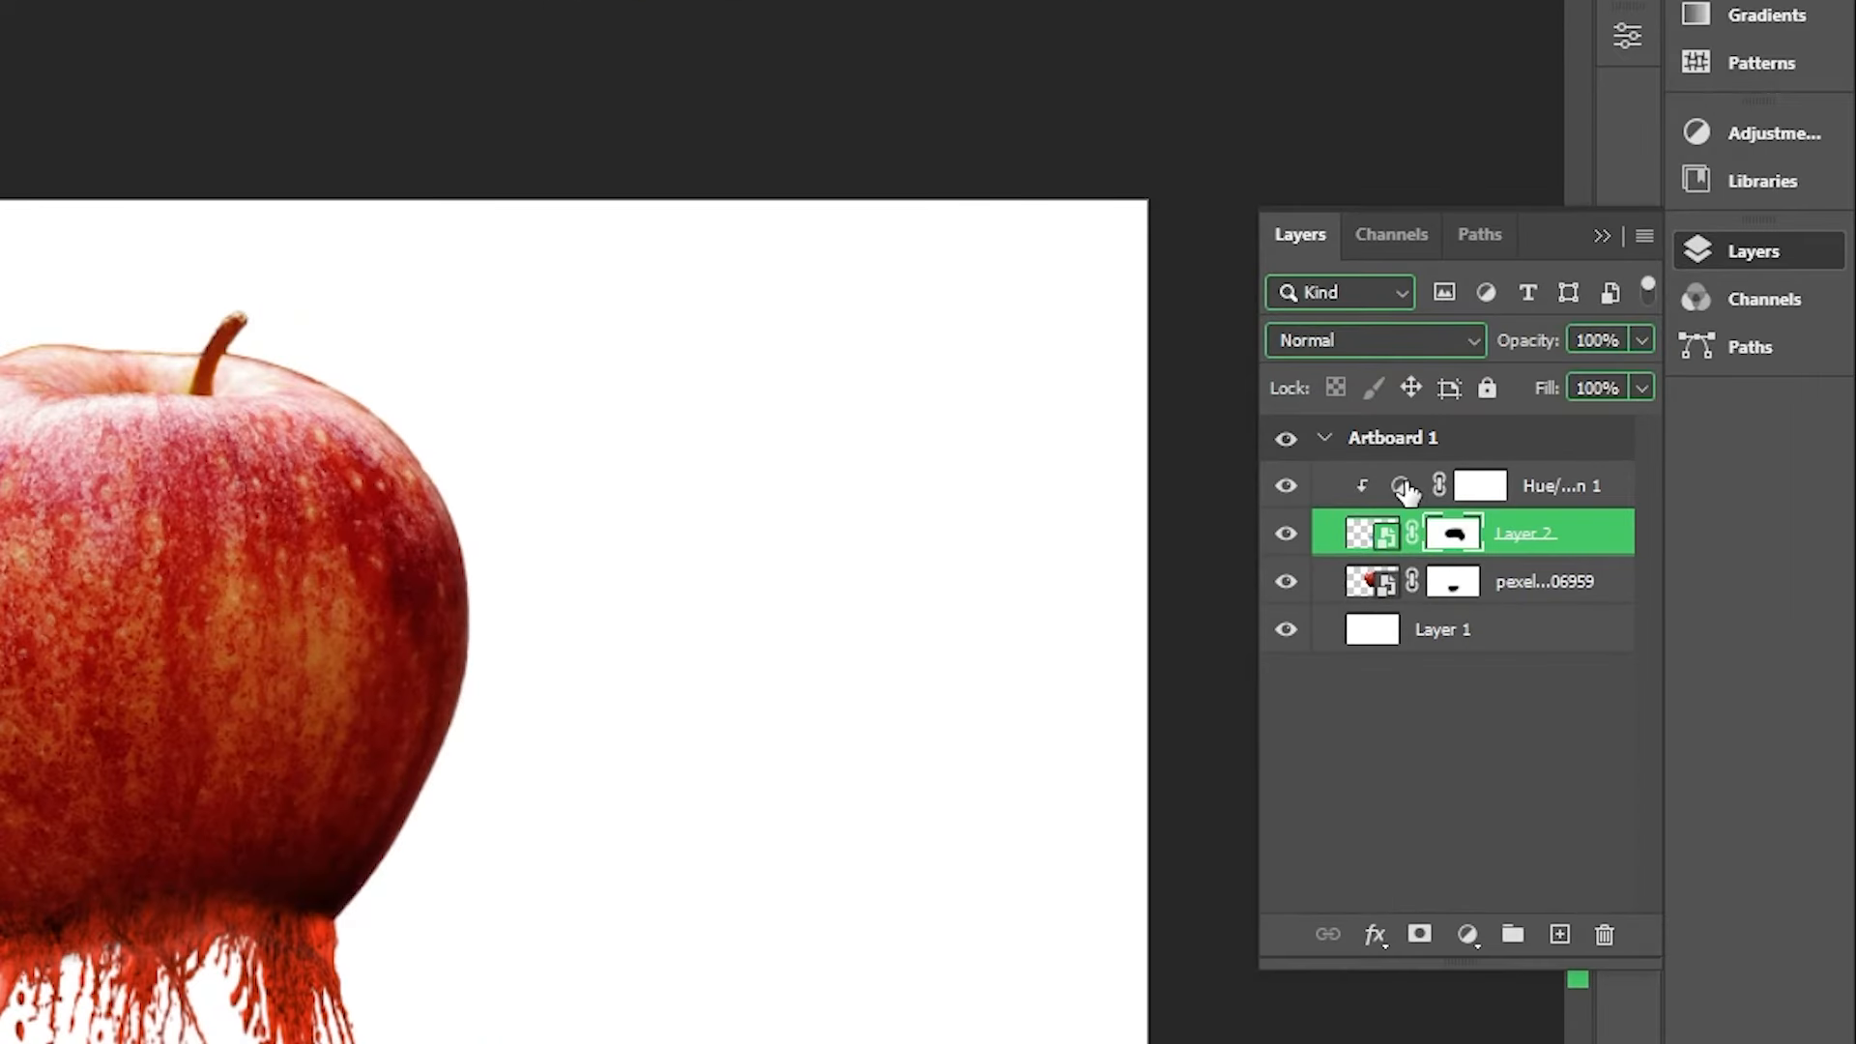
{"action": "double_click", "coordinate": [1402, 486]}
{"action": "left_click_drag", "start_coordinate": [1235, 400], "coordinate": [1249, 400]}
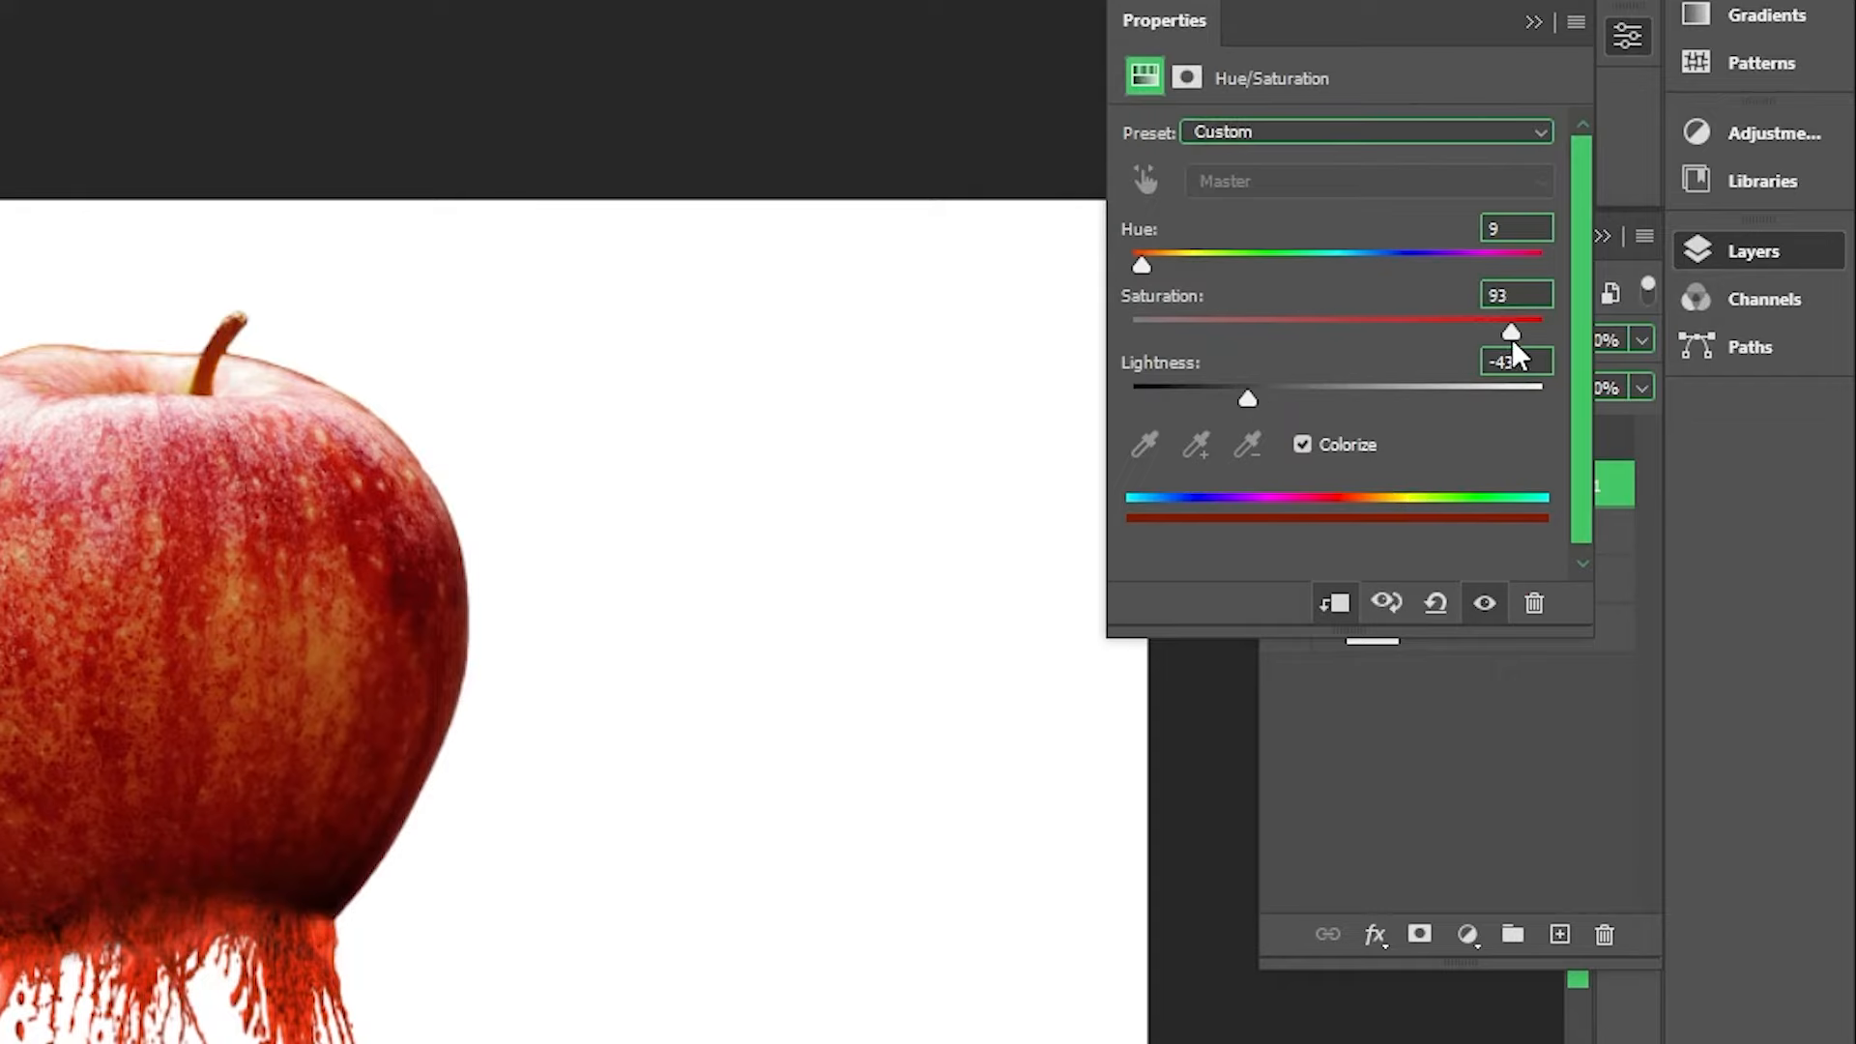
{"action": "left_click_drag", "start_coordinate": [1157, 265], "coordinate": [1141, 275]}
{"action": "left_click_drag", "start_coordinate": [1246, 396], "coordinate": [1214, 398]}
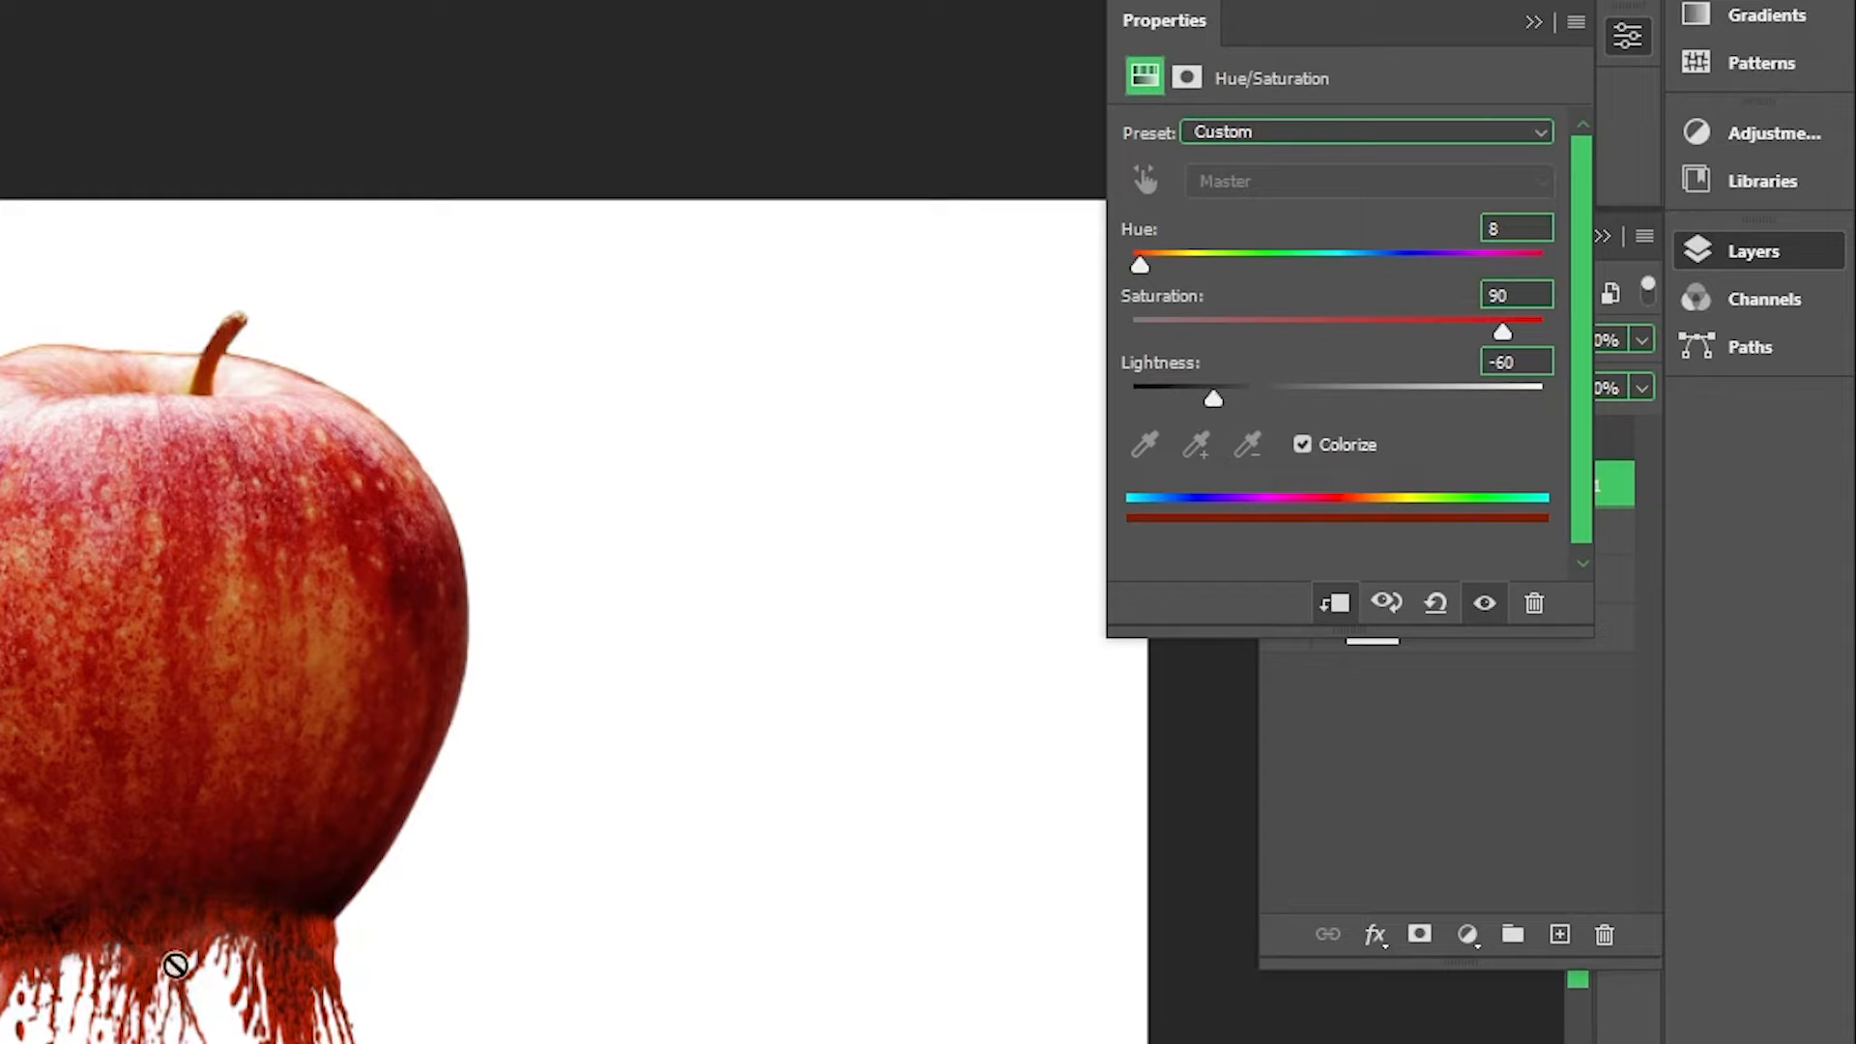
{"action": "left_click", "coordinate": [1531, 22]}
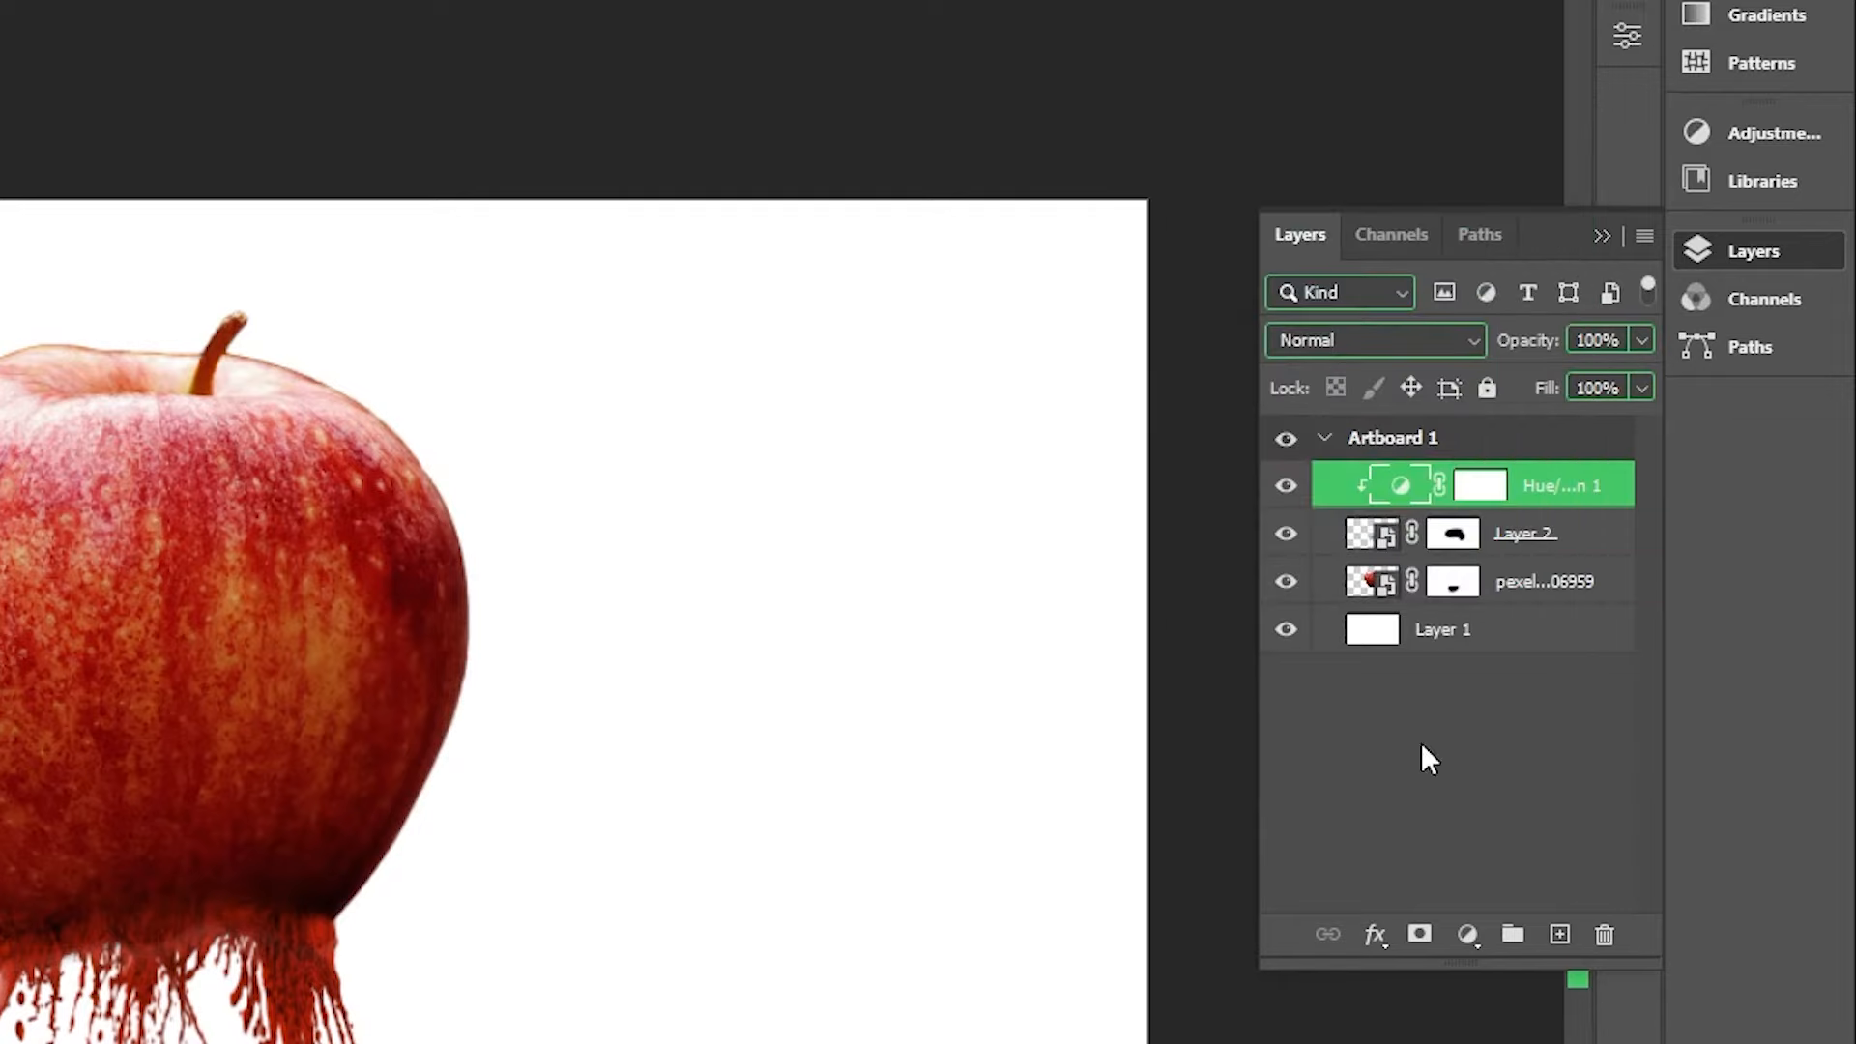
Add a Solid Color fill layer directly above the white background layer and pick the red #fb4242
{"action": "left_click", "coordinate": [1433, 644]}
{"action": "left_click", "coordinate": [1467, 934]}
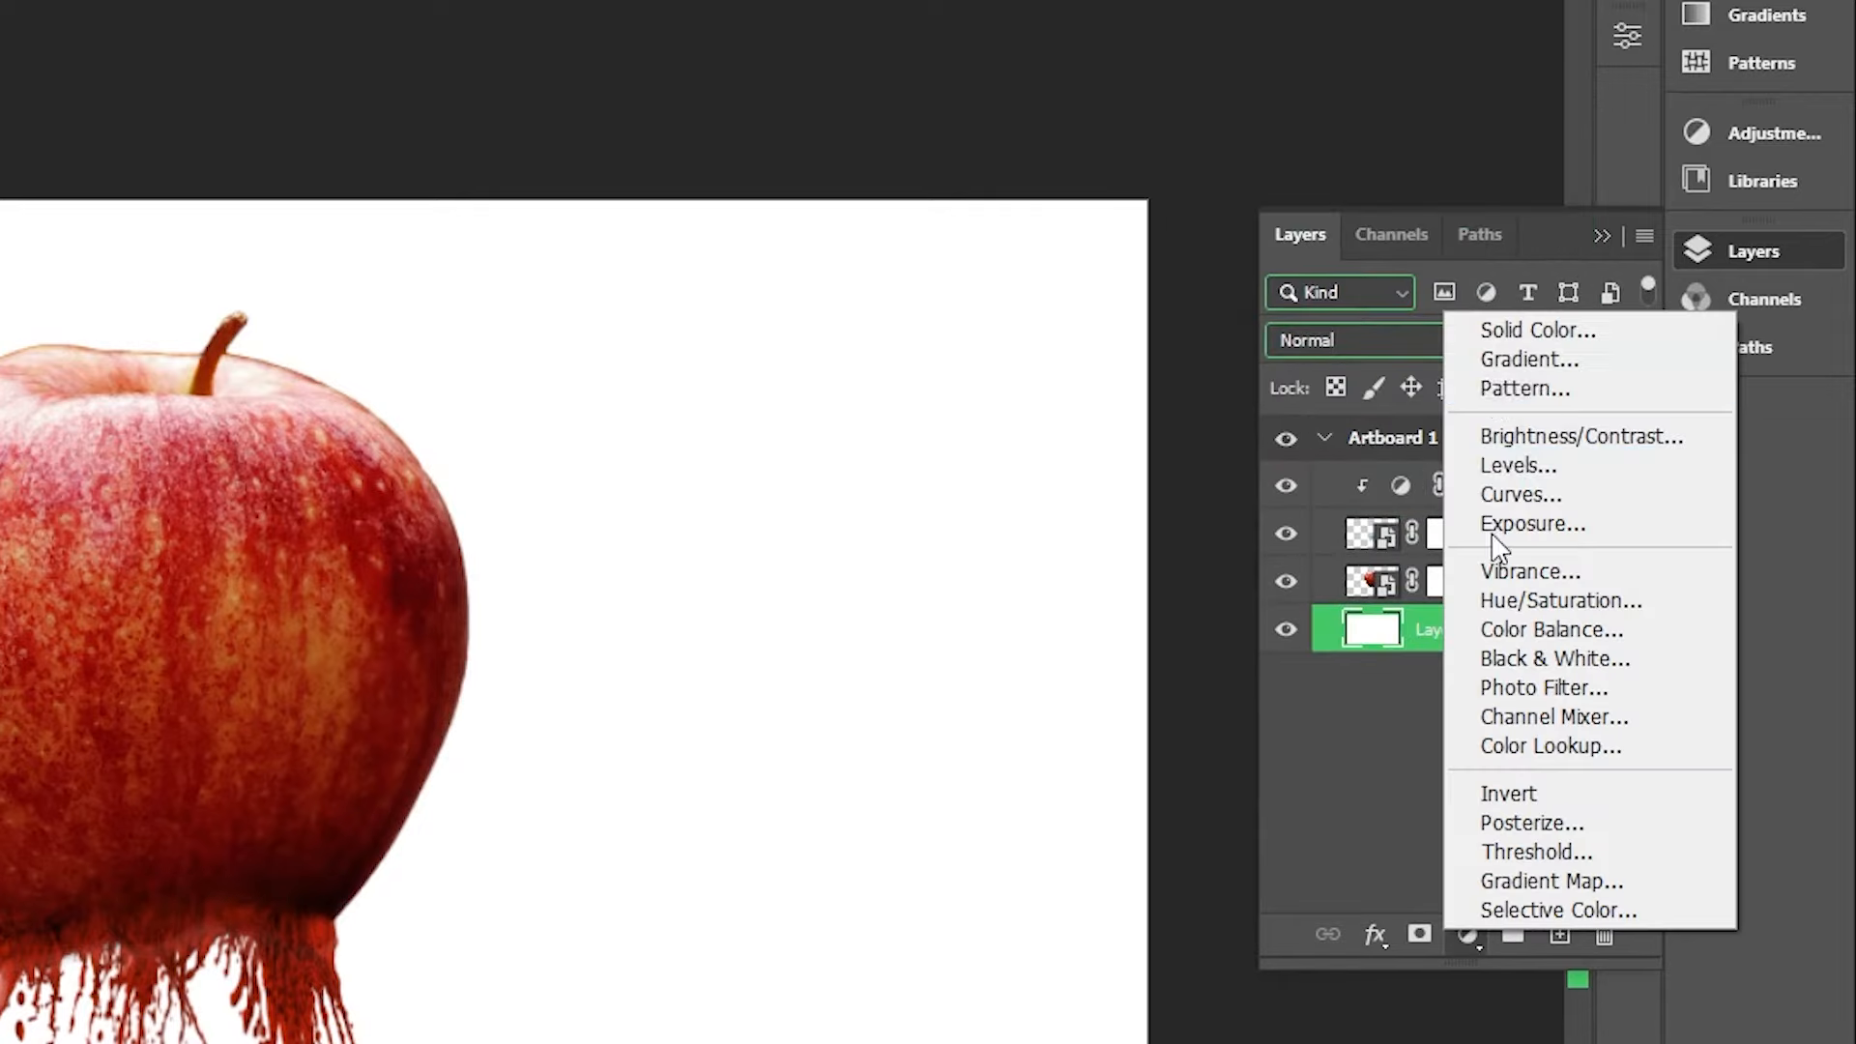
{"action": "left_click", "coordinate": [1535, 290]}
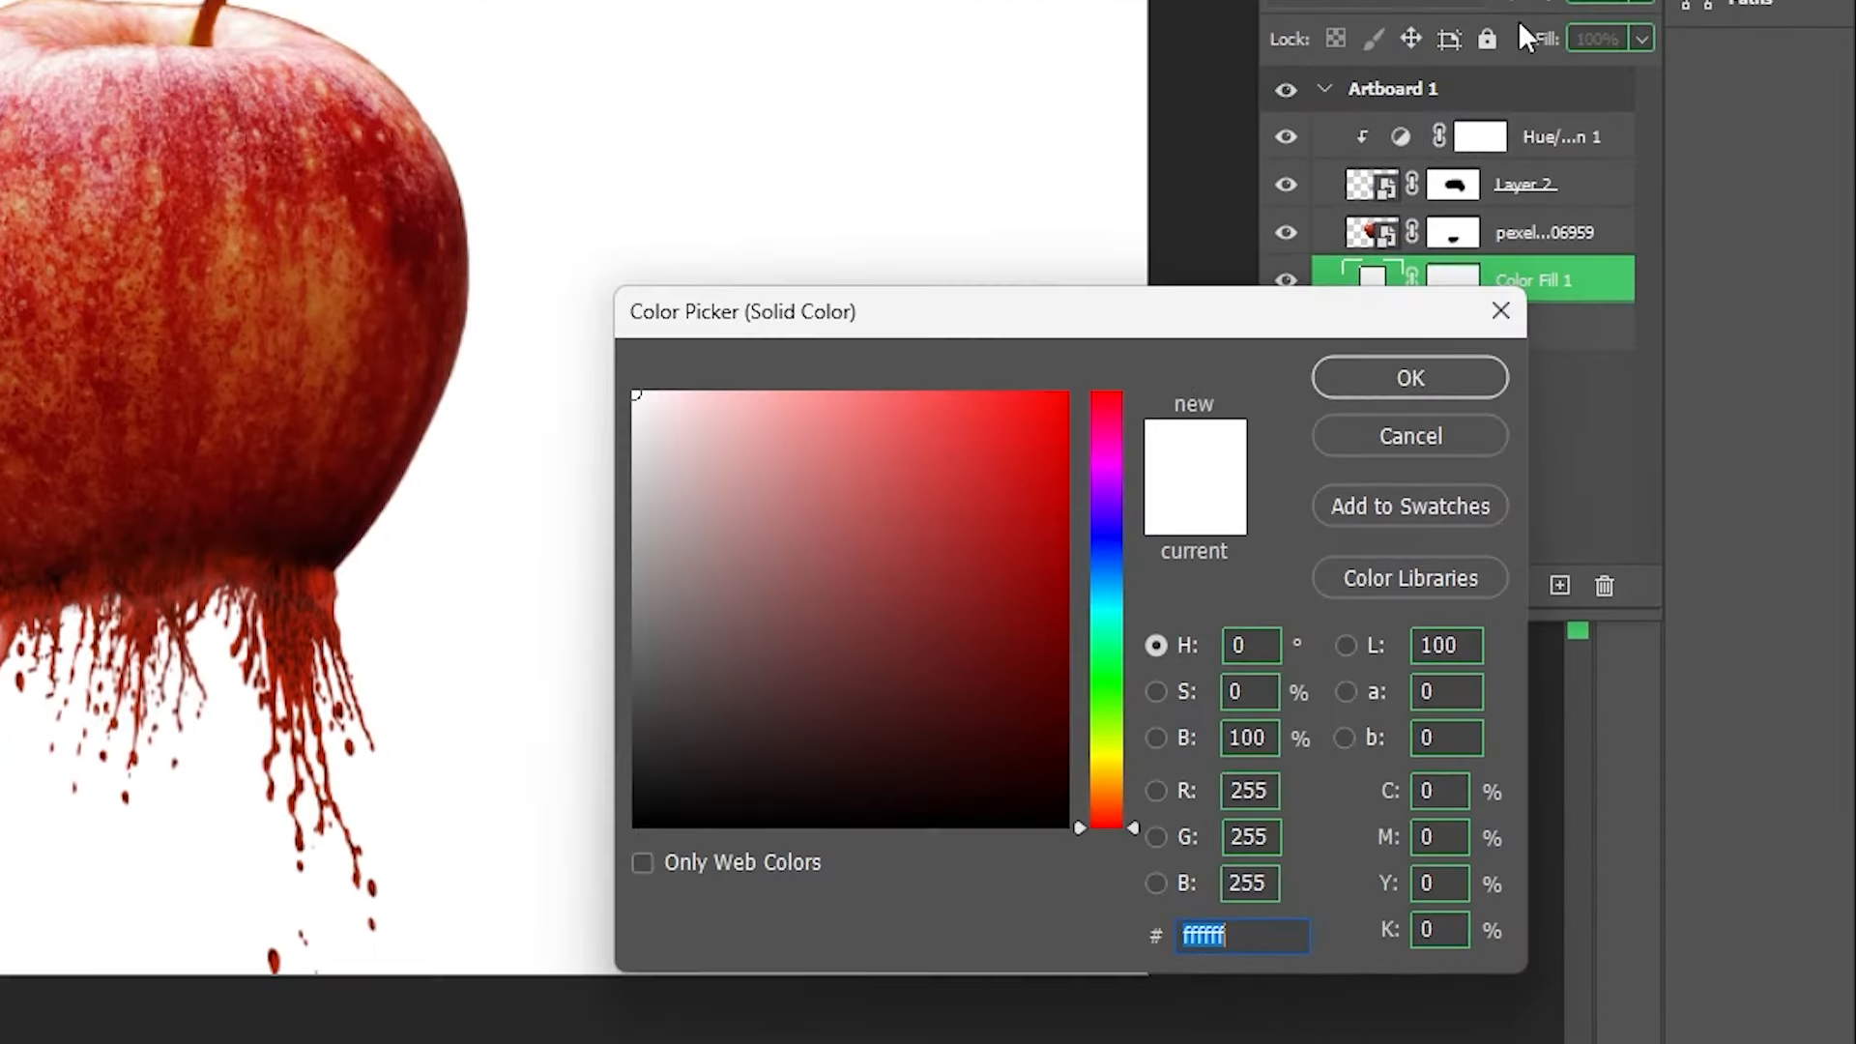
{"action": "left_click", "coordinate": [942, 407]}
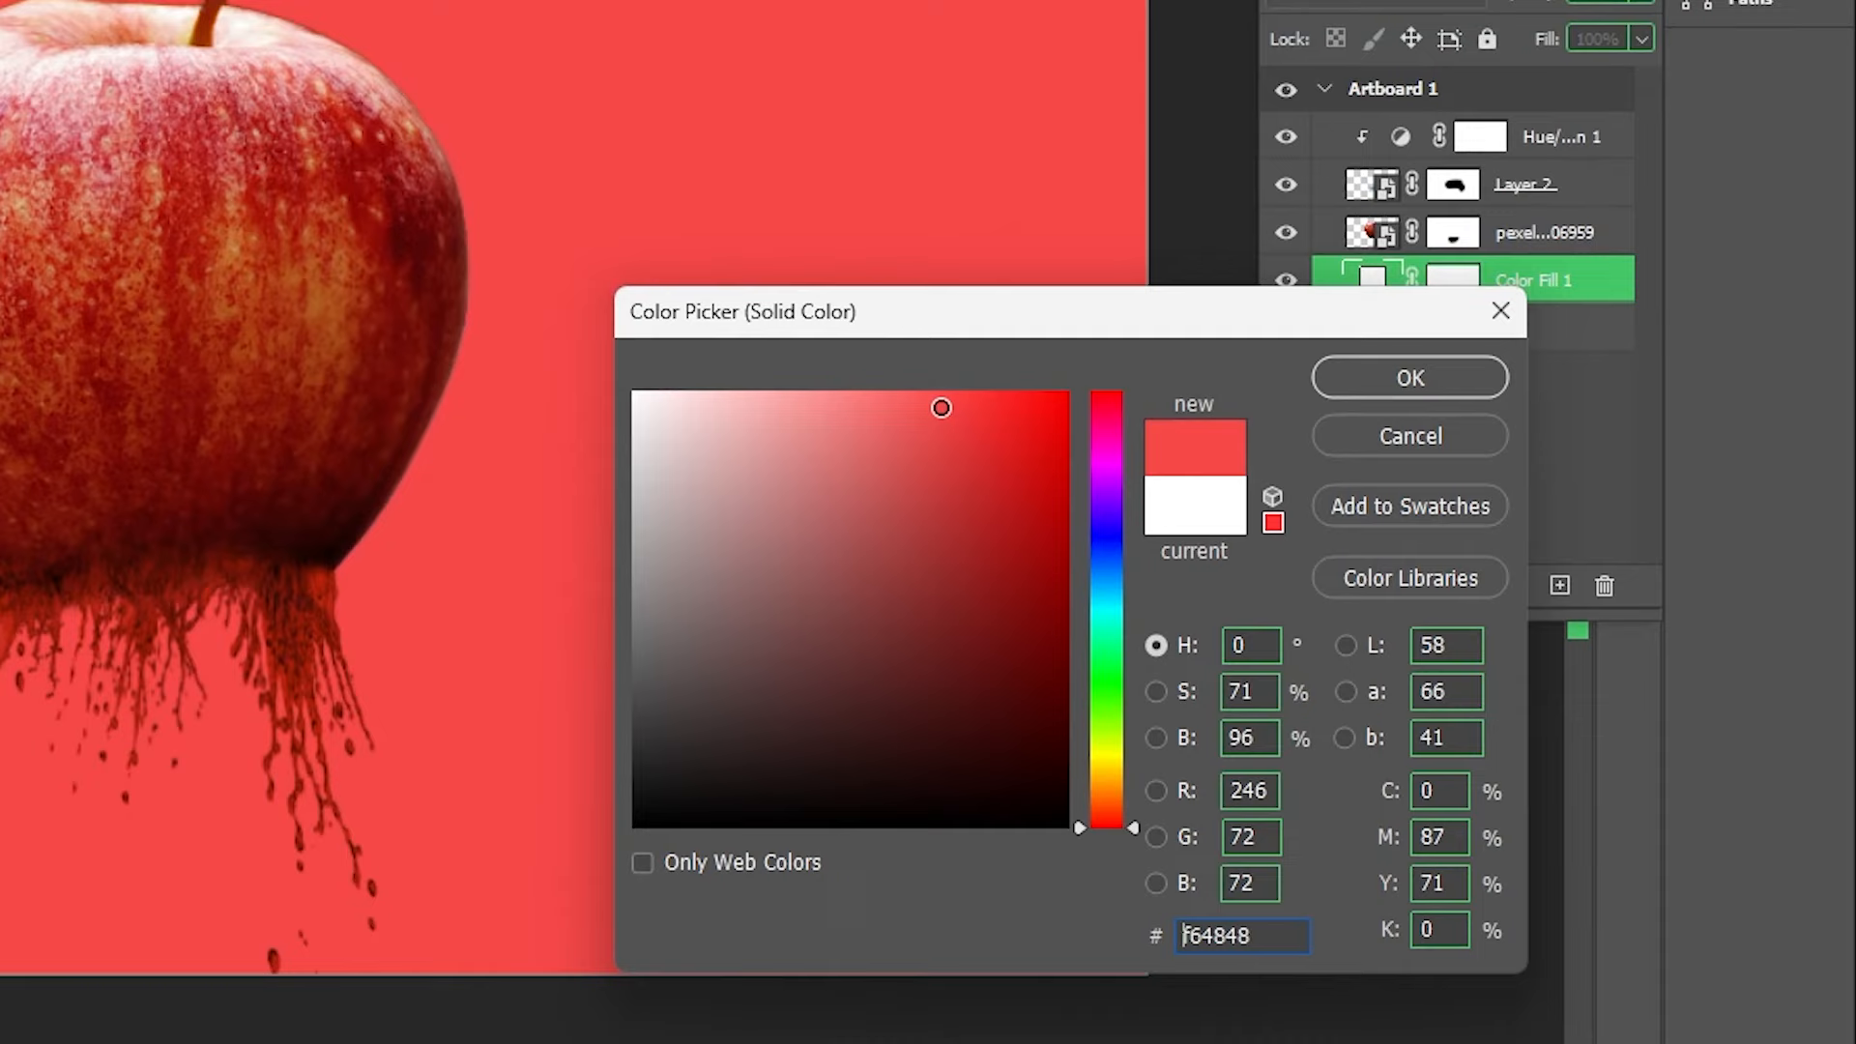
{"action": "left_click", "coordinate": [958, 398]}
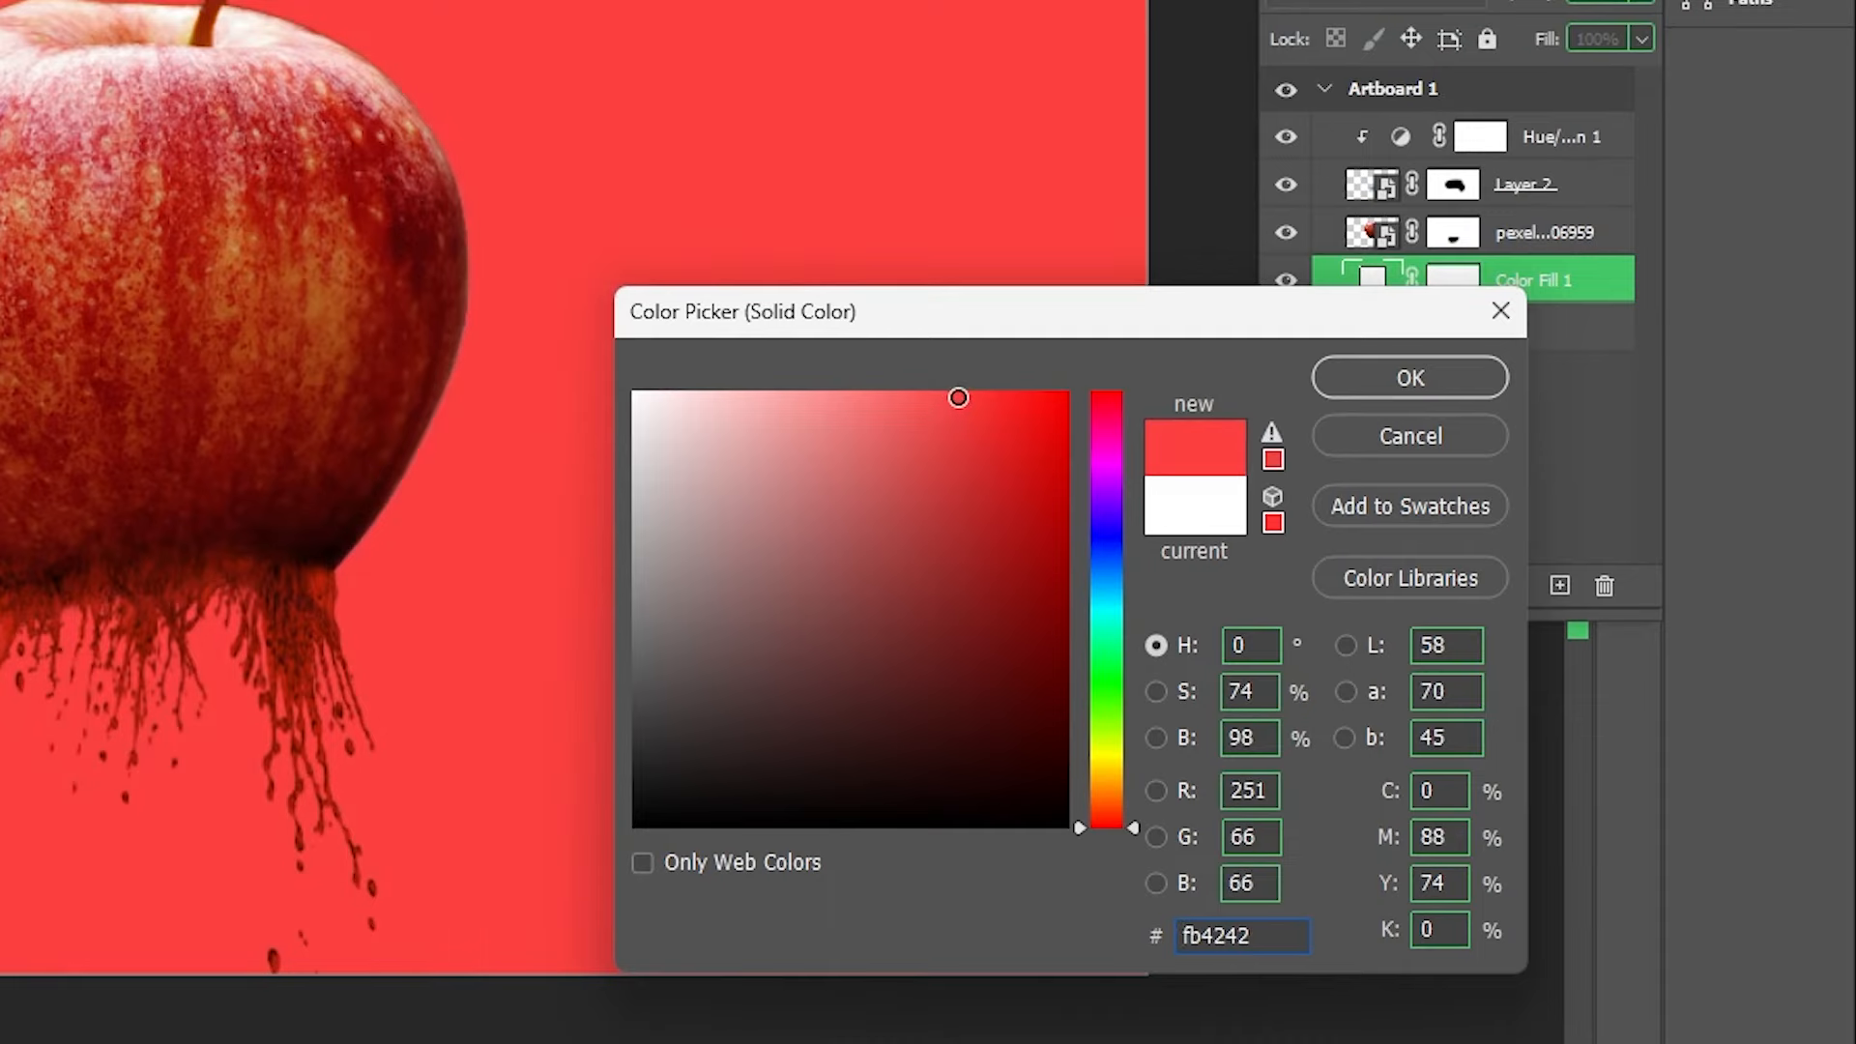